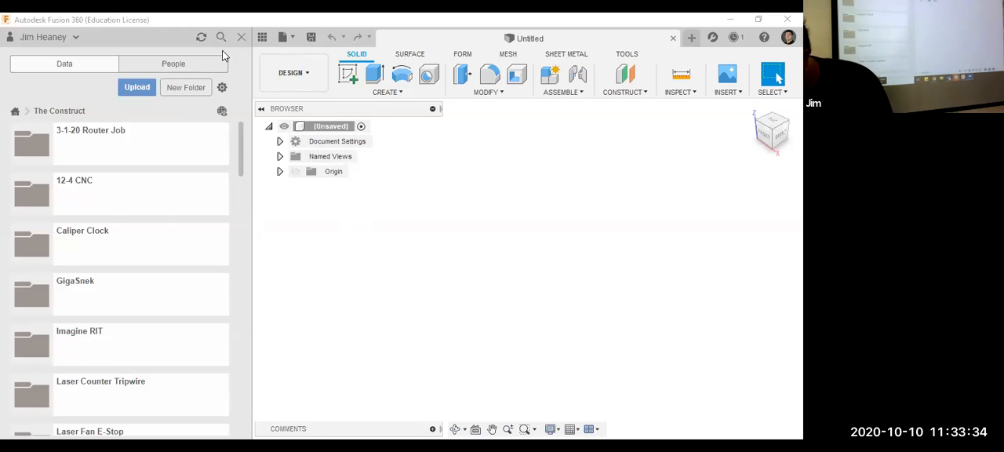
# Hide the data panel and start a new sketch on the horizontal XY origin plane.
pyautogui.click(239, 36)
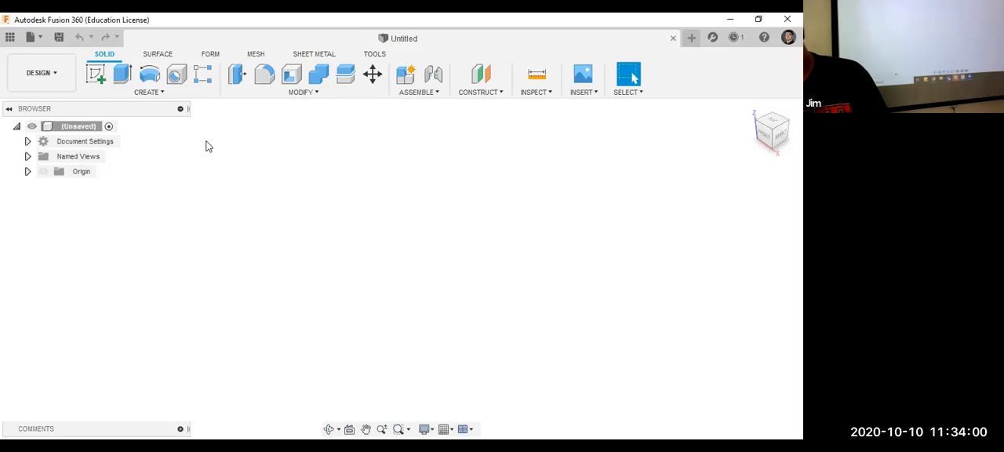
pyautogui.click(97, 78)
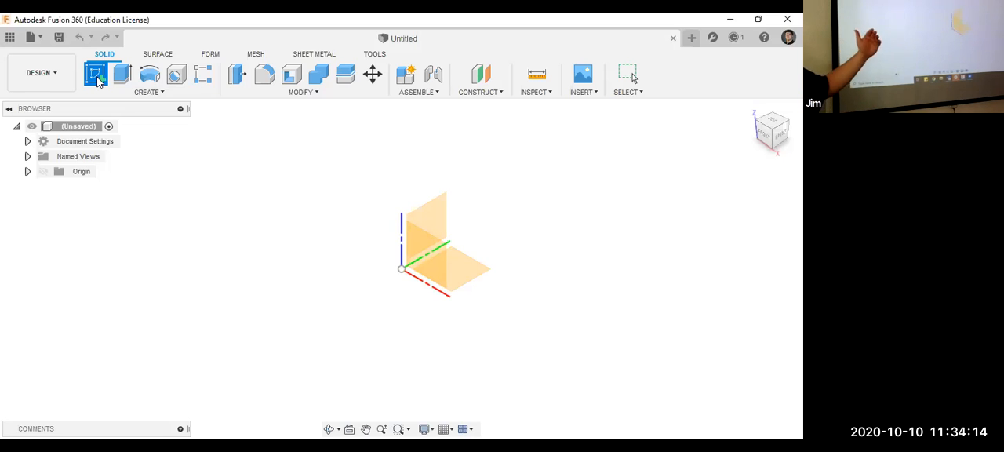
pyautogui.click(98, 80)
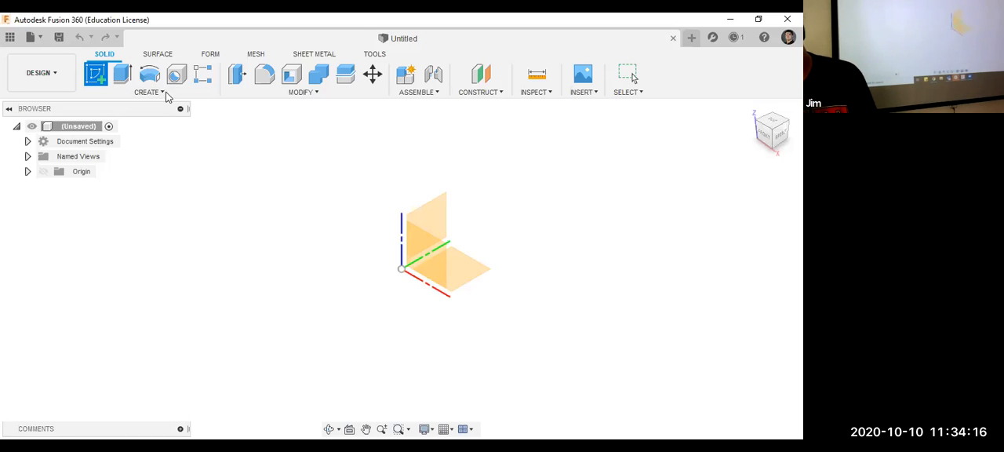
pyautogui.click(446, 265)
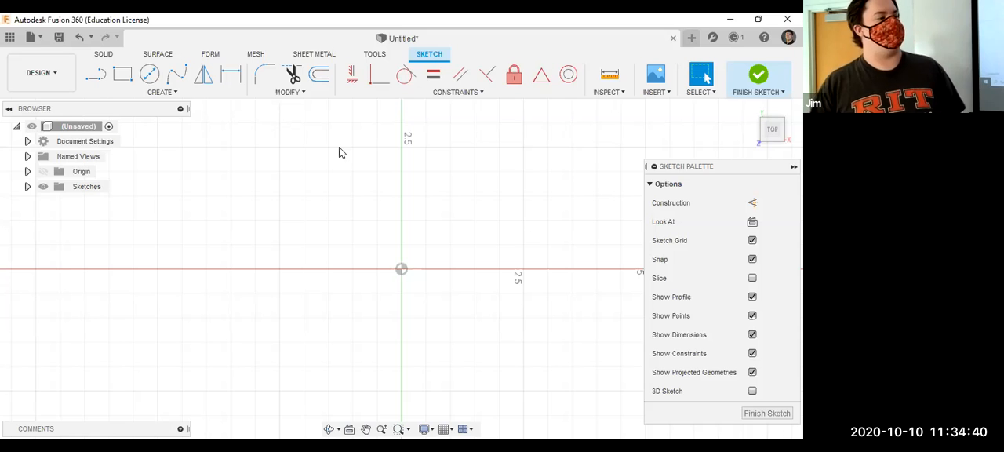
# Sketch a circle with a 2 in diameter centred on the origin.
pyautogui.click(151, 75)
pyautogui.click(401, 268)
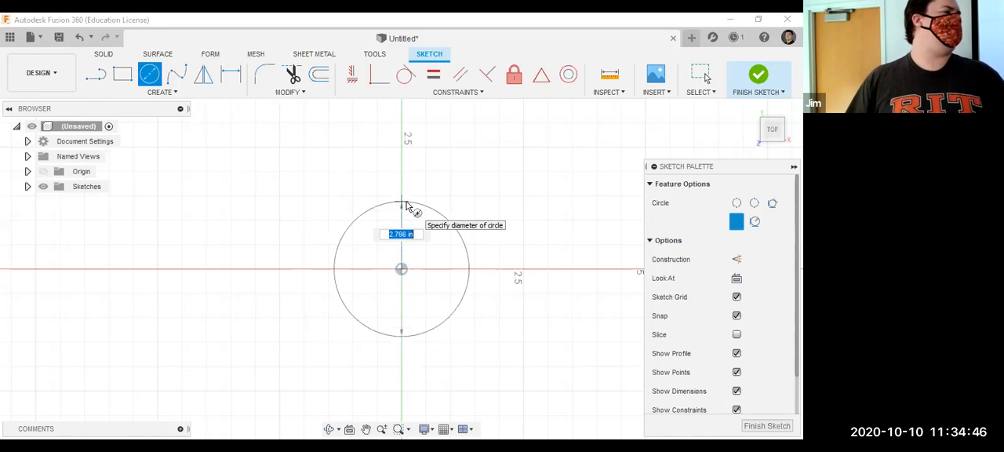
pyautogui.write('2')
pyautogui.press('Return')
pyautogui.press('Escape')
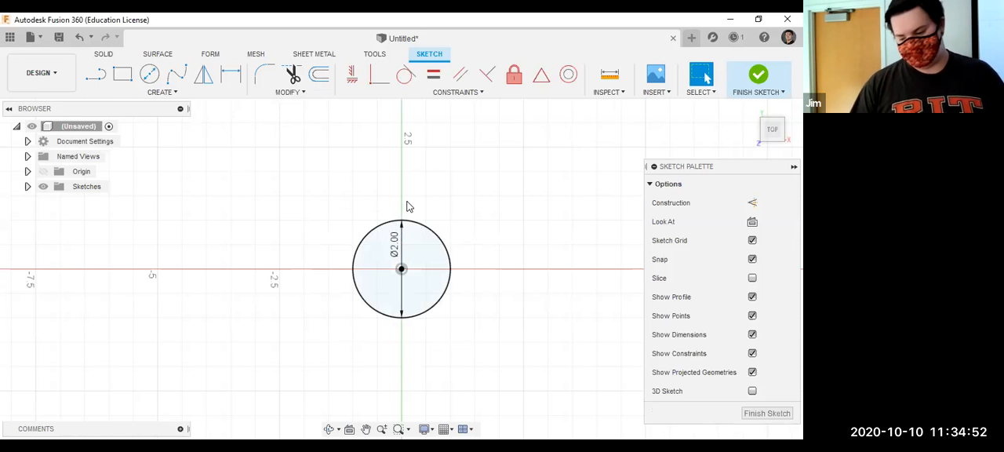
# Set the circle's diameter dimension to 6 in.
pyautogui.click(397, 290)
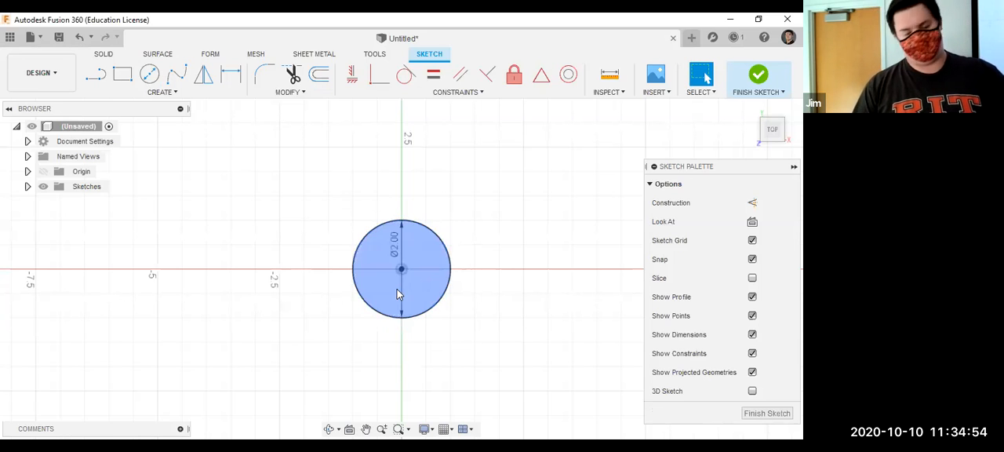
pyautogui.click(397, 289)
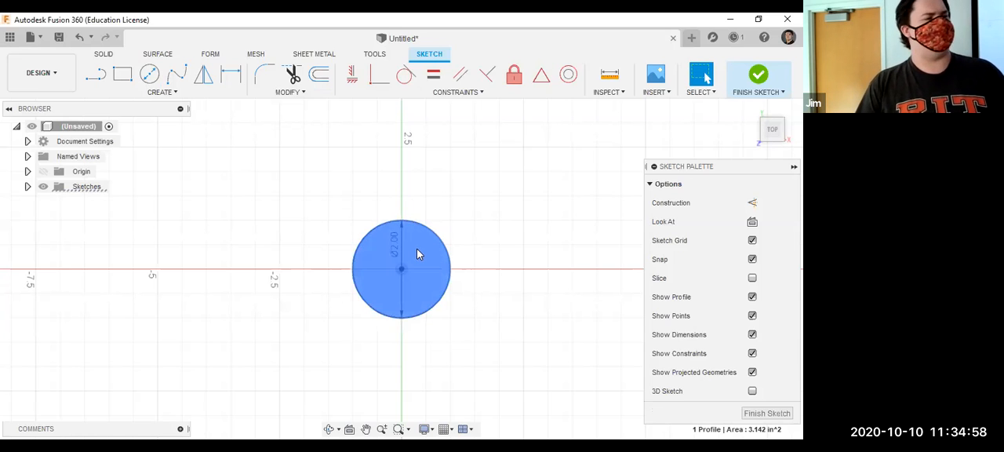
pyautogui.click(465, 258)
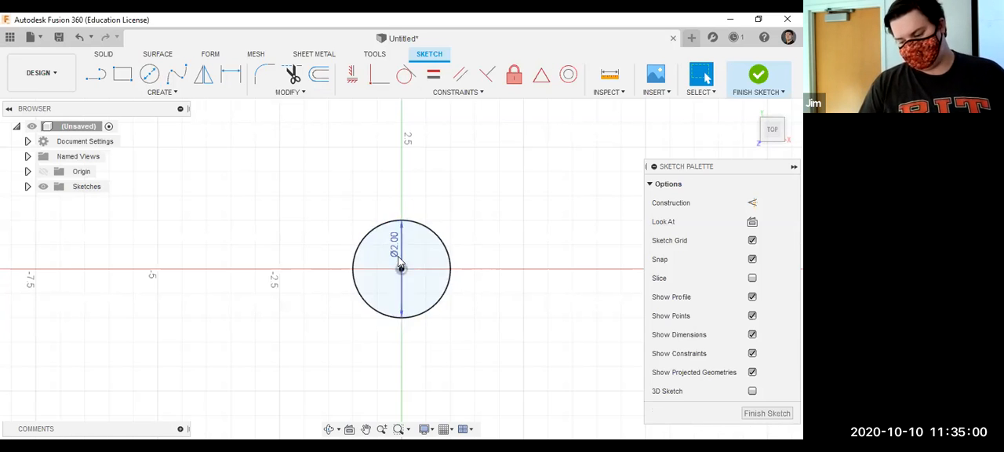
pyautogui.doubleClick(399, 259)
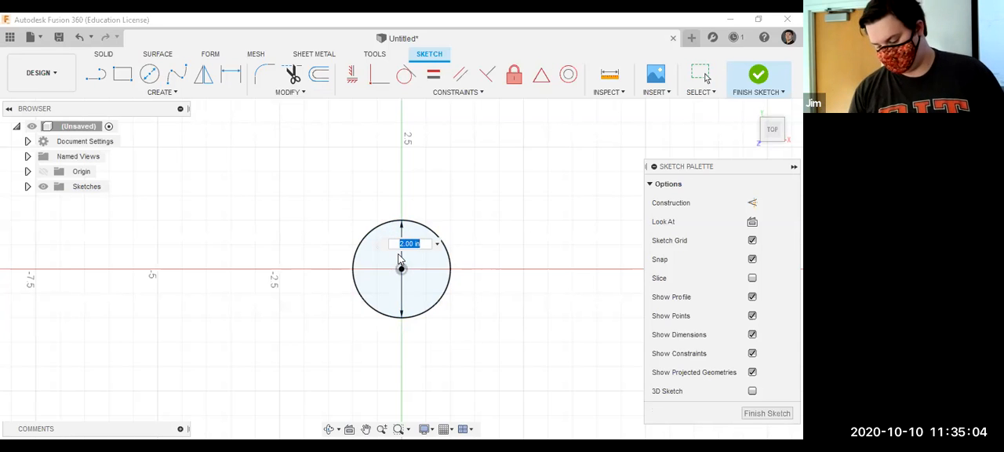
pyautogui.write('6')
pyautogui.press('Return')
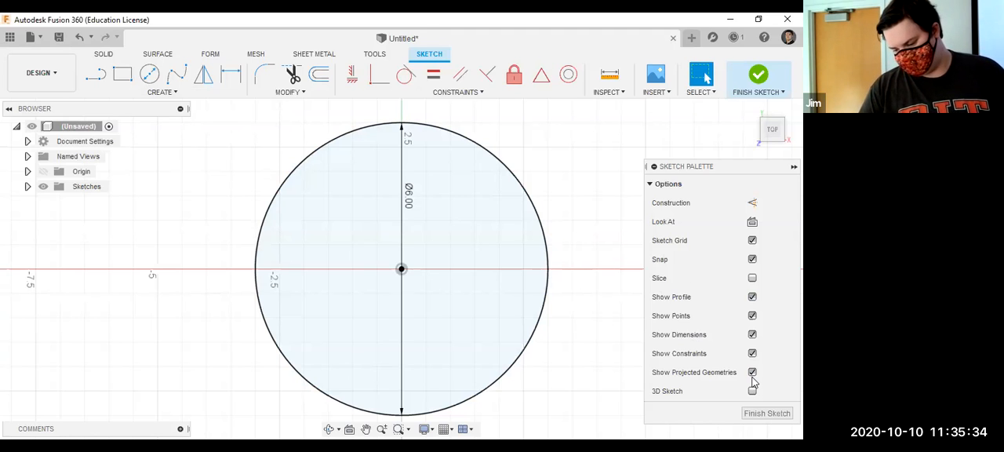
# Finish the sketch and delete the circle from the canvas.
pyautogui.click(766, 413)
pyautogui.moveTo(149, 108)
pyautogui.mouseDown()
pyautogui.moveTo(373, 175)
pyautogui.moveTo(119, 168)
pyautogui.moveTo(1, 64)
pyautogui.moveTo(3, 186)
pyautogui.mouseUp()
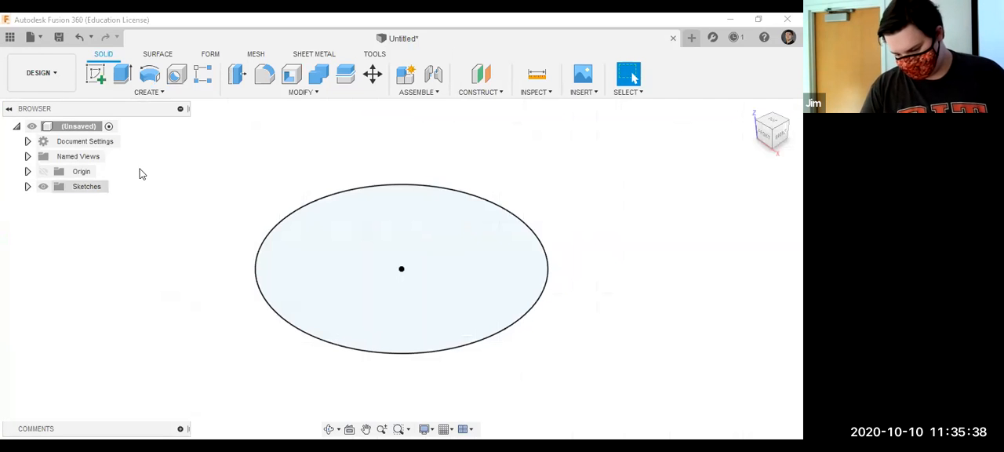
pyautogui.moveTo(224, 119)
pyautogui.mouseDown()
pyautogui.moveTo(468, 251)
pyautogui.moveTo(535, 349)
pyautogui.moveTo(305, 164)
pyautogui.moveTo(290, 165)
pyautogui.mouseUp()
pyautogui.press('Delete')
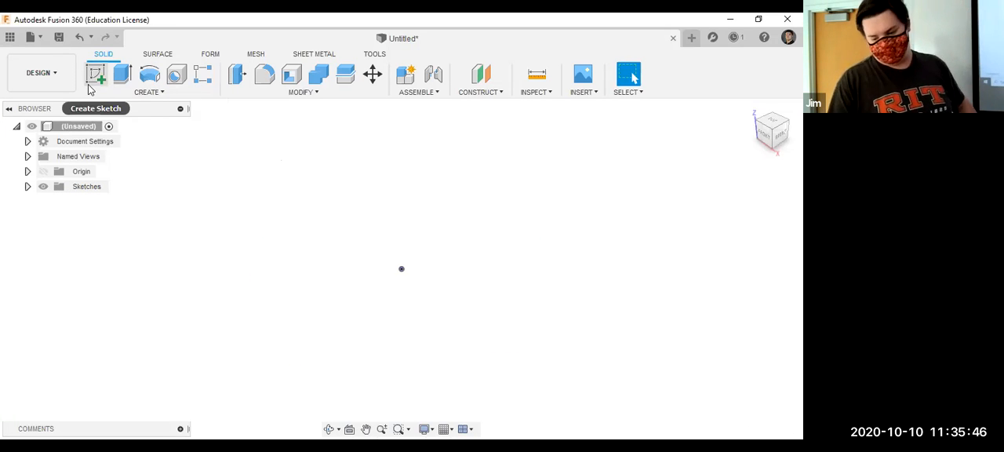
pyautogui.click(51, 171)
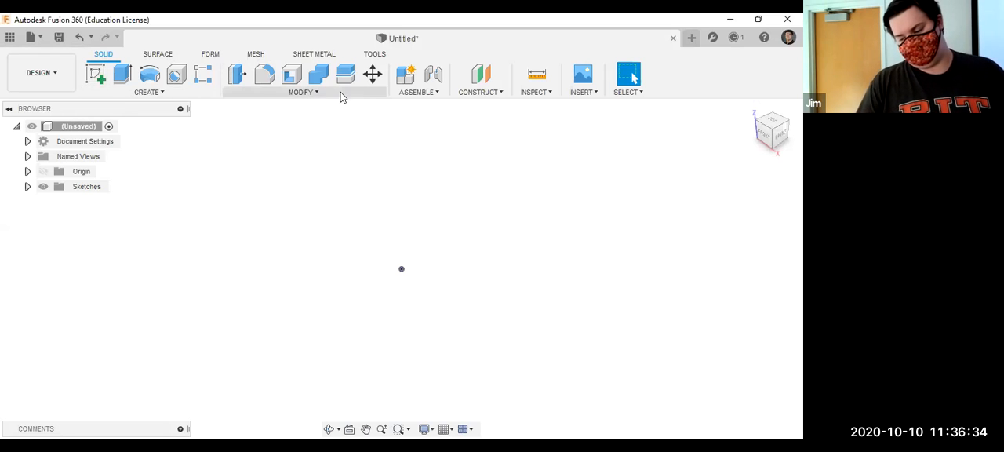
pyautogui.click(163, 94)
pyautogui.click(293, 157)
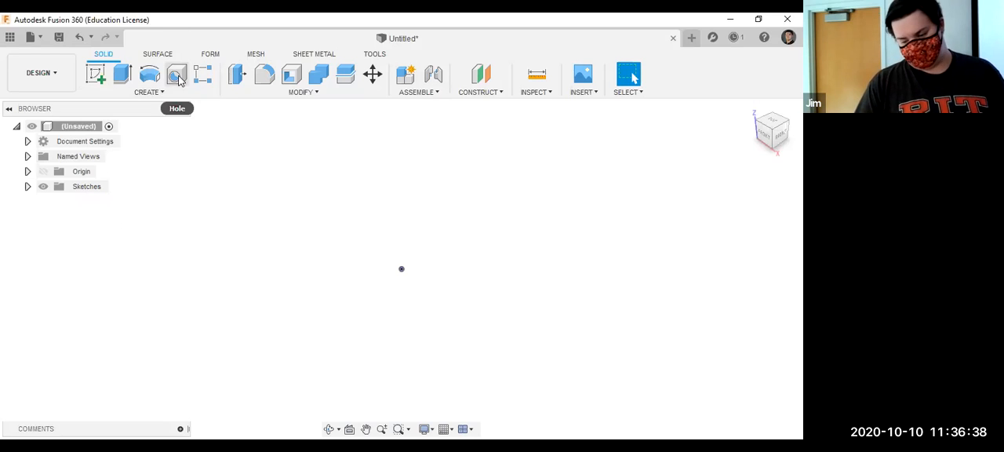
pyautogui.click(163, 94)
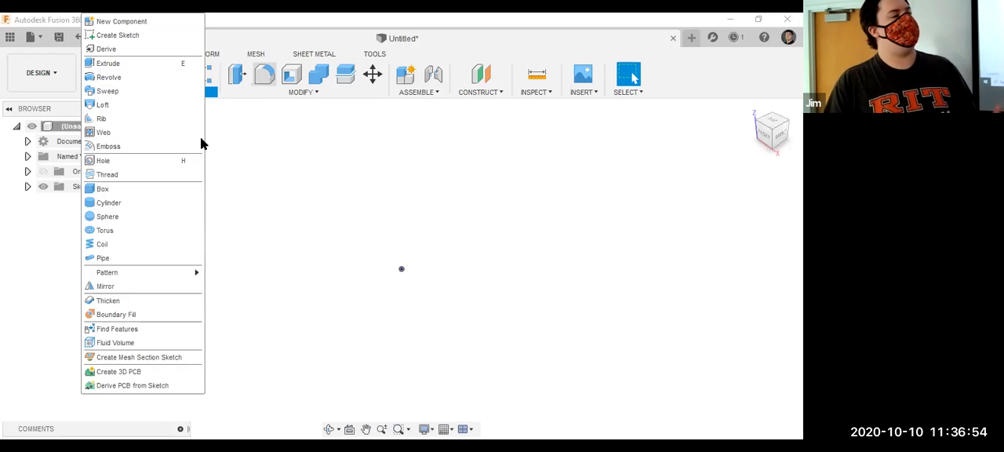
pyautogui.click(263, 94)
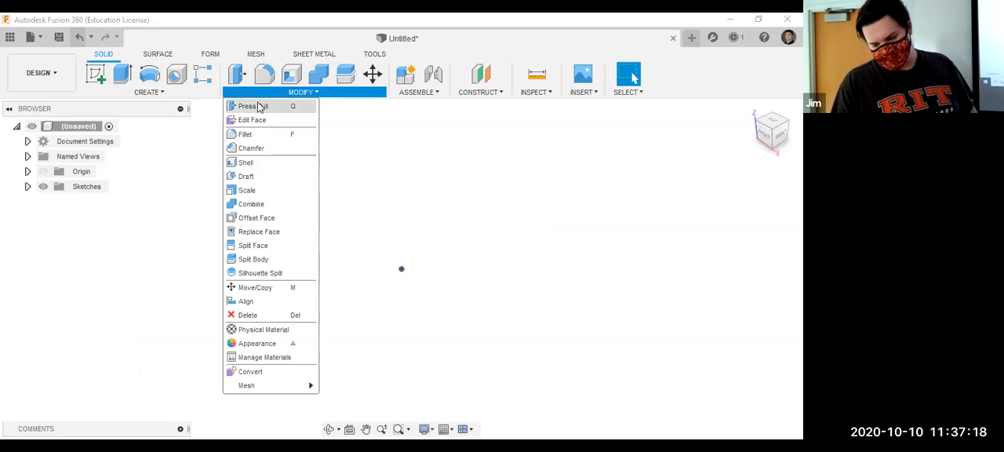
pyautogui.click(192, 93)
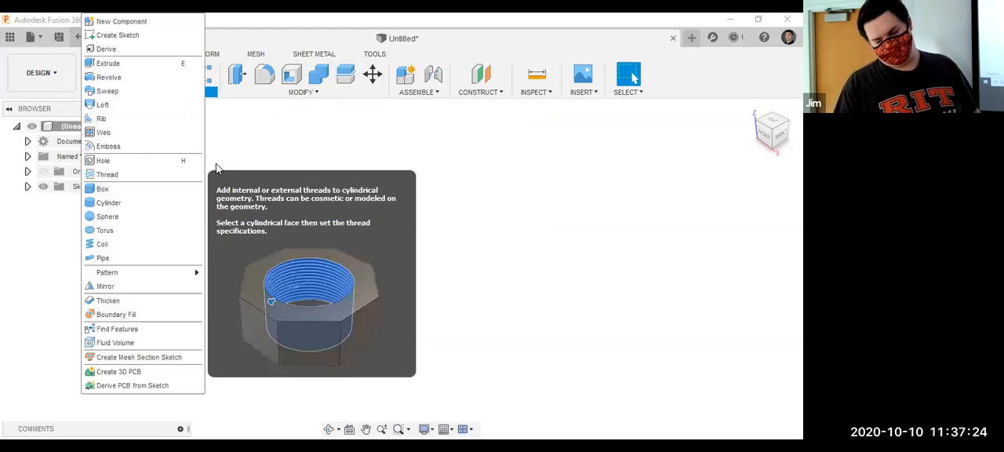
pyautogui.click(195, 106)
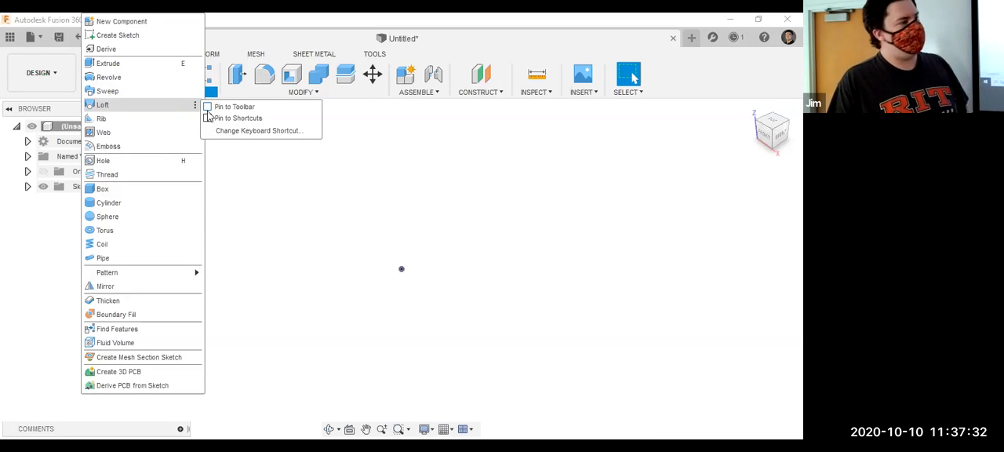
pyautogui.click(194, 107)
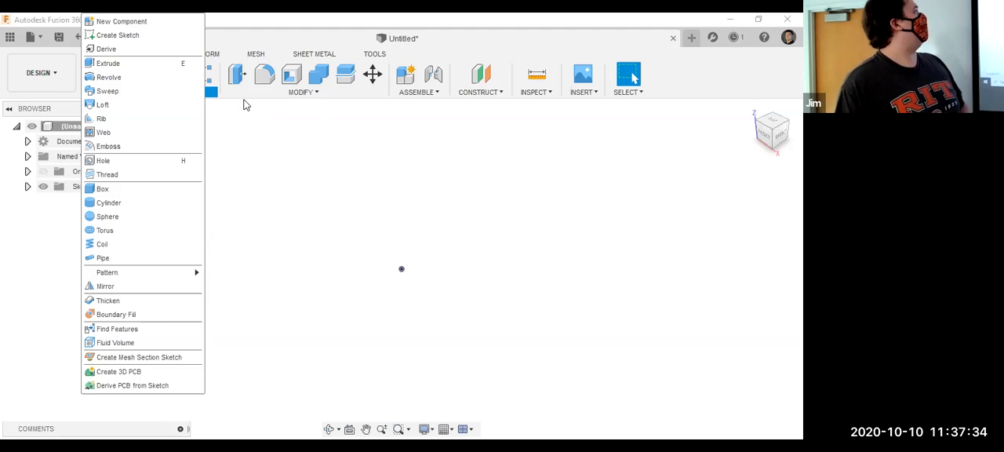
pyautogui.click(301, 92)
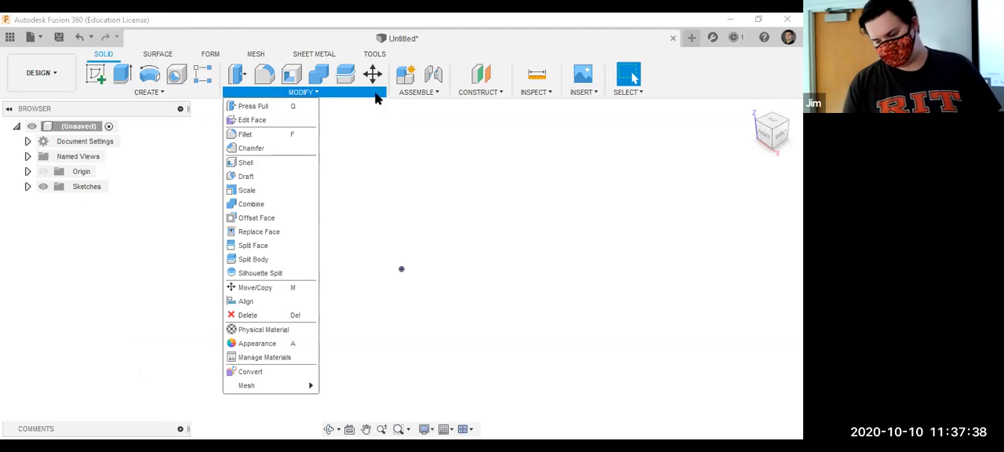
pyautogui.click(375, 95)
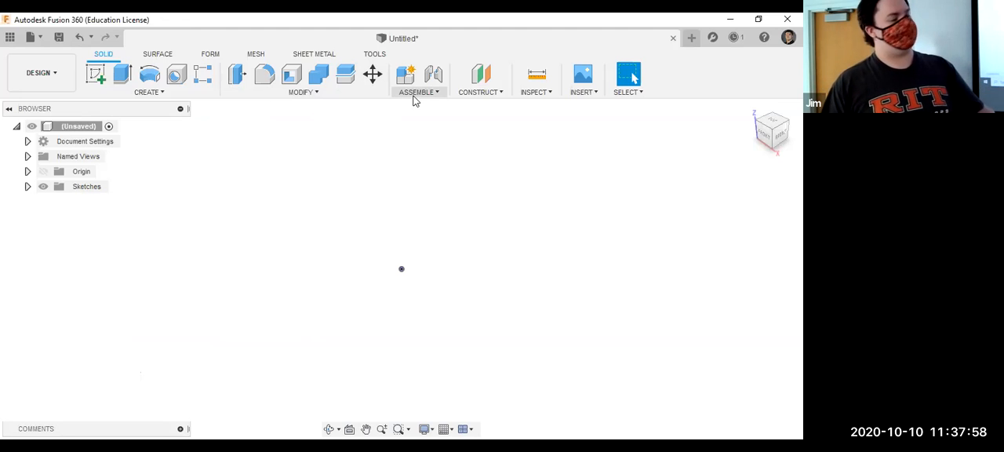
pyautogui.click(469, 97)
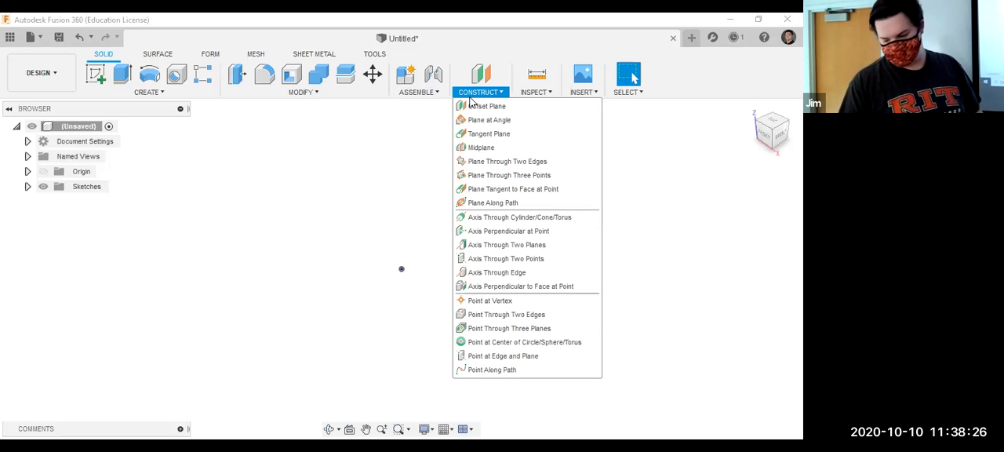
pyautogui.click(540, 91)
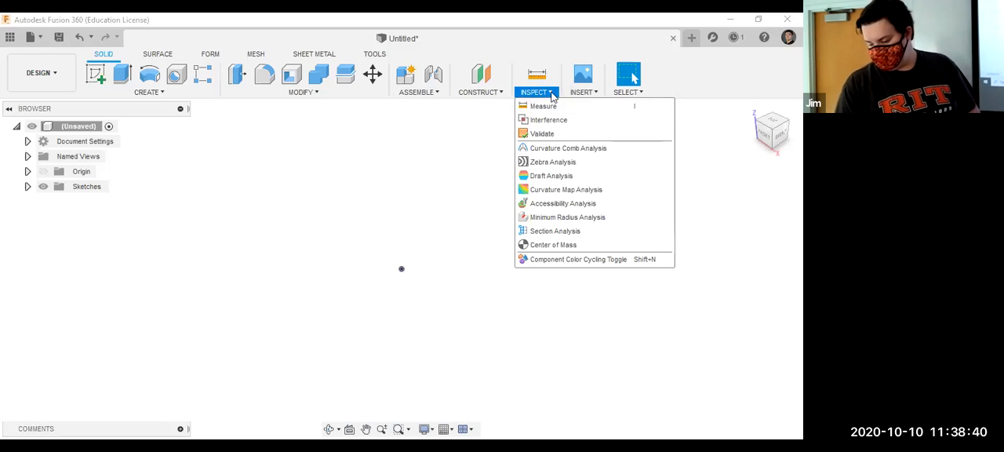
pyautogui.moveTo(579, 91)
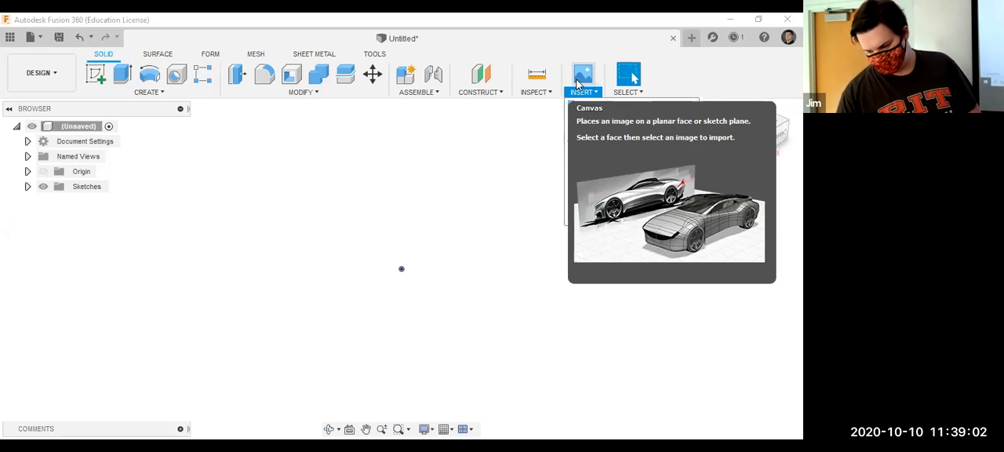
pyautogui.click(462, 188)
pyautogui.moveTo(462, 197); pyautogui.dragTo(427, 148)
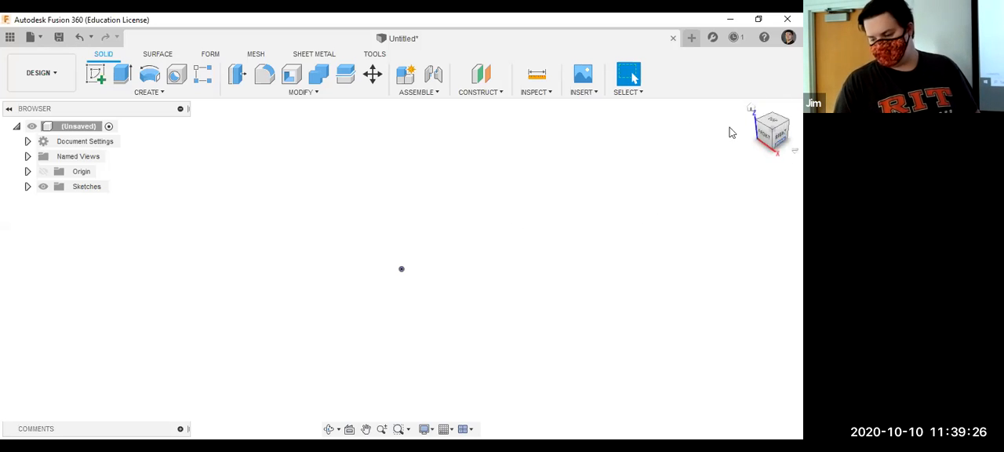
# Create a box as a new body on the right-view plane, about 2.14 in long, 1.87 in wide and 0.50 in high, near the origin.
pyautogui.click(781, 139)
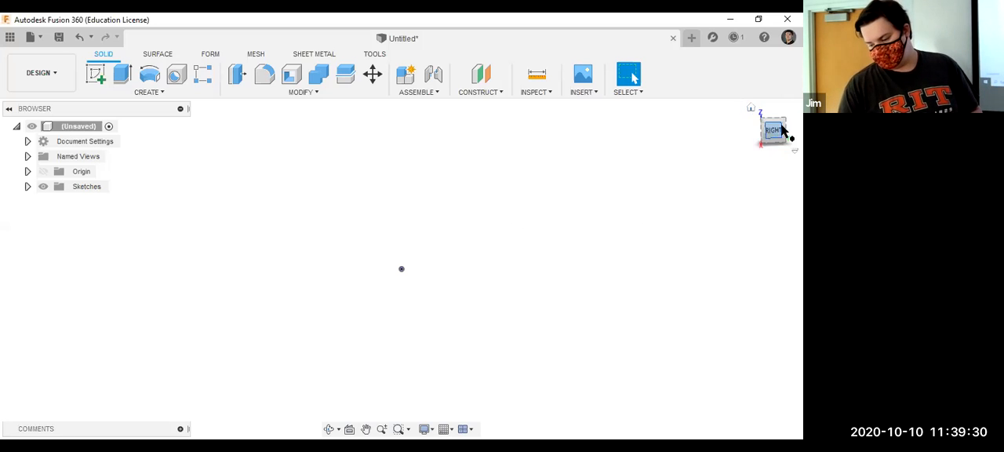
pyautogui.click(155, 93)
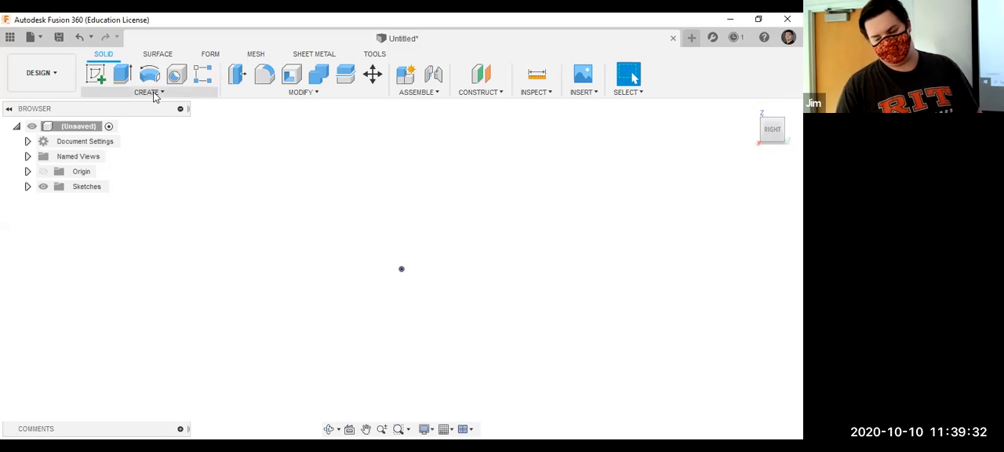
pyautogui.click(134, 189)
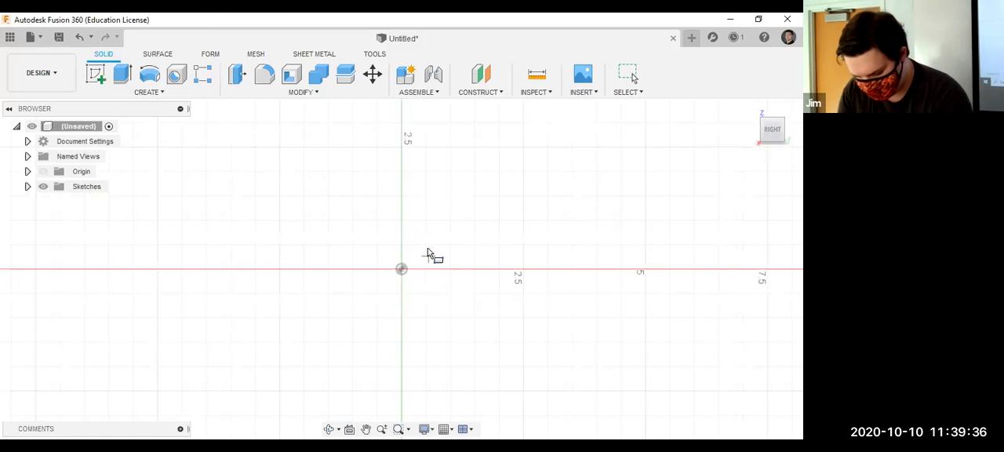
pyautogui.press('Escape')
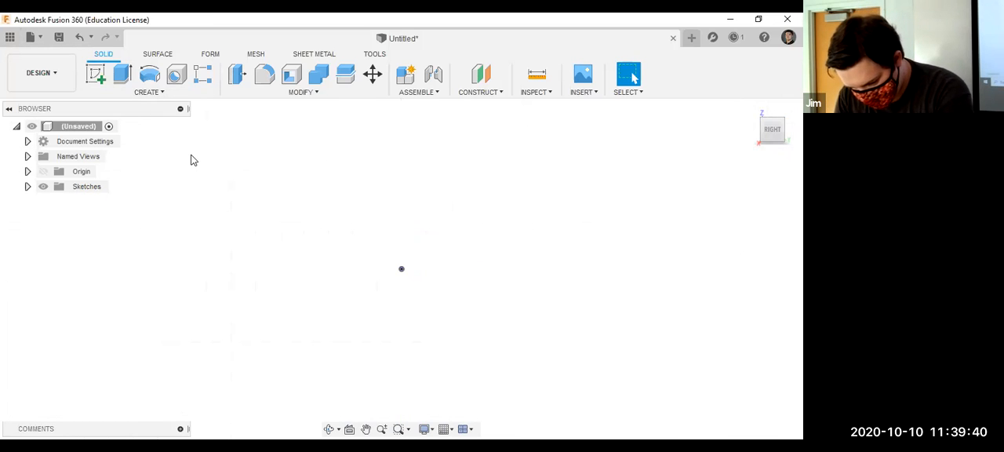
pyautogui.rightClick(240, 166)
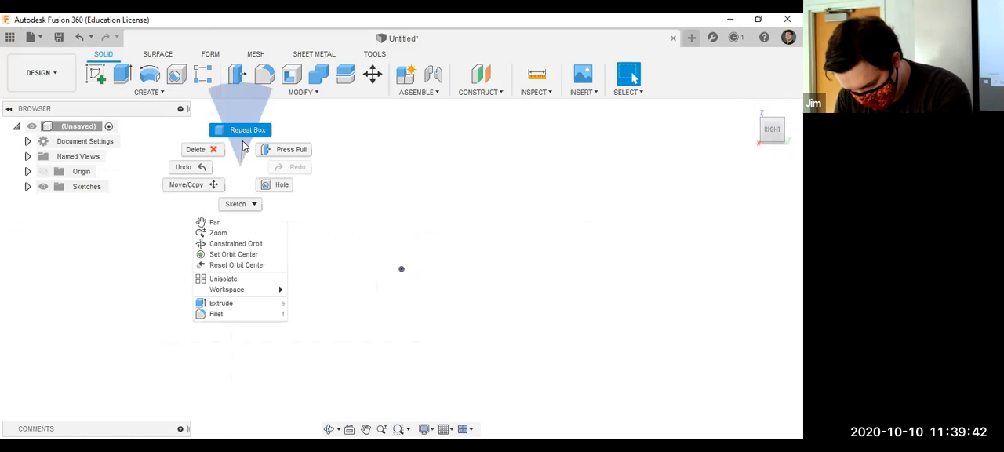
pyautogui.click(244, 131)
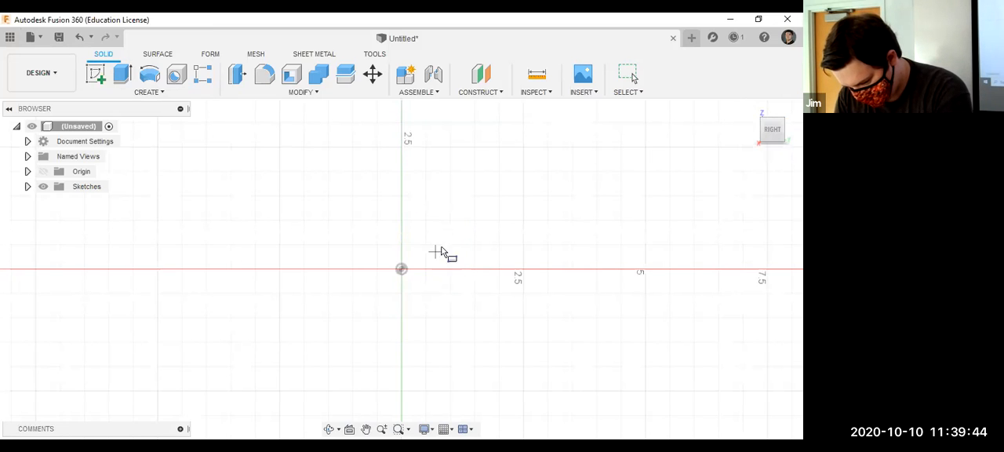
pyautogui.click(539, 161)
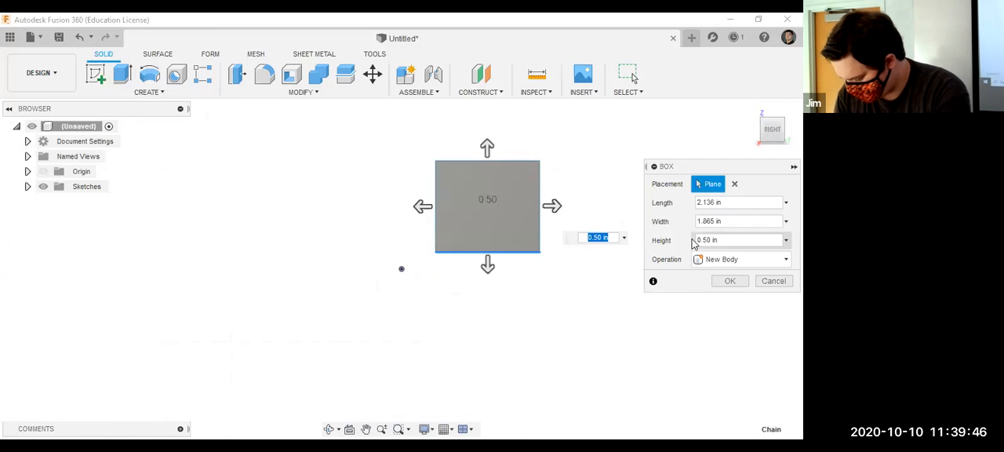
pyautogui.press('Return')
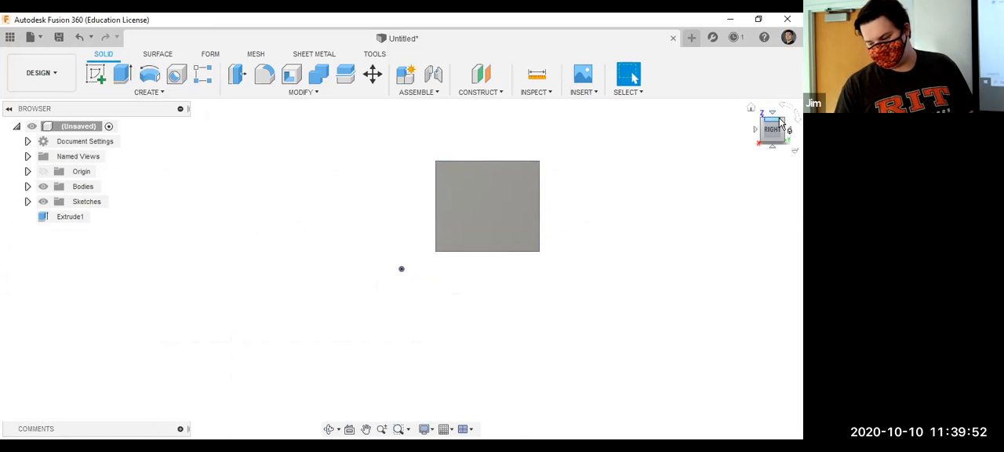
pyautogui.click(781, 123)
pyautogui.click(778, 131)
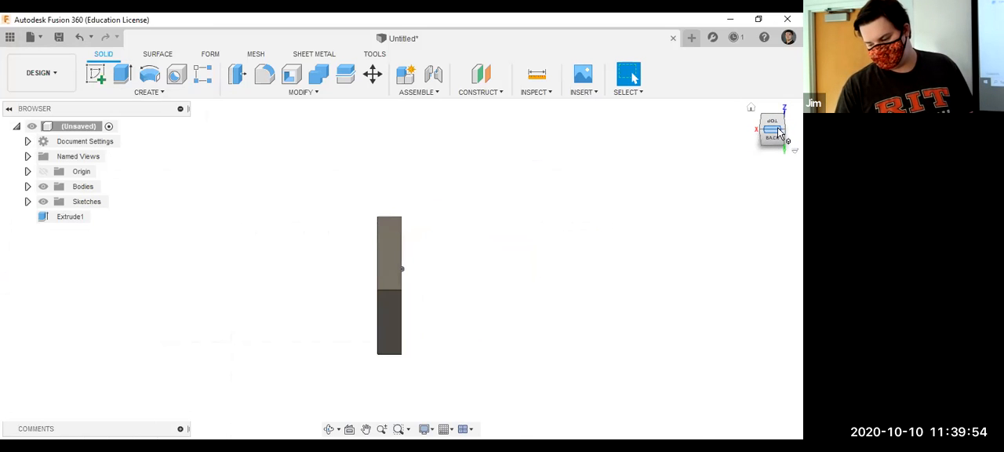
# Delete the existing box body from the design.
pyautogui.click(778, 133)
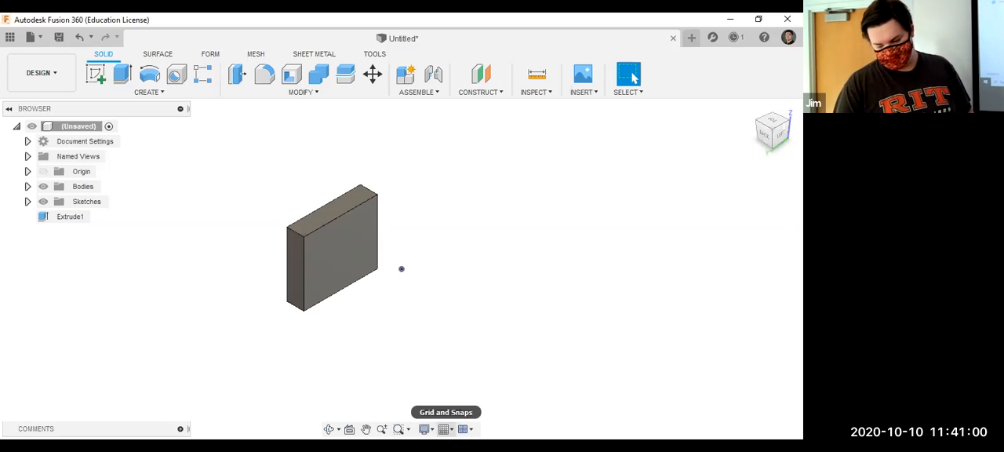
pyautogui.click(444, 428)
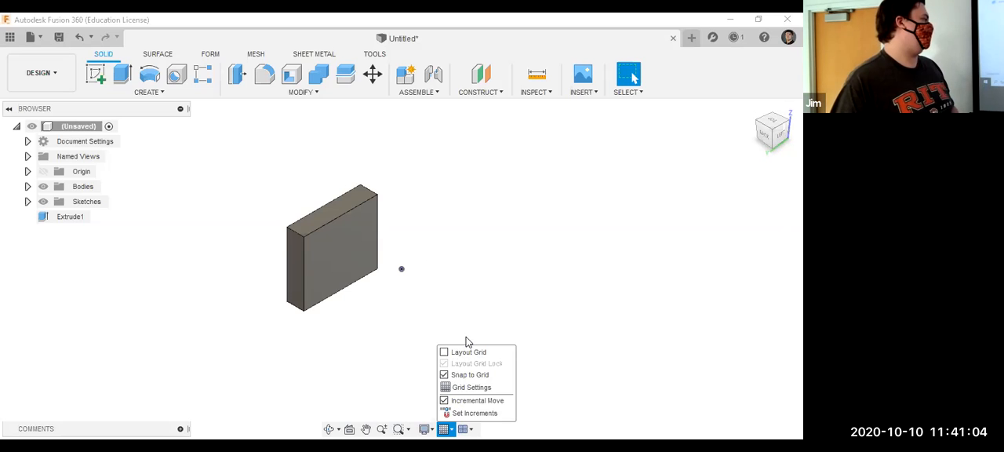
pyautogui.click(465, 341)
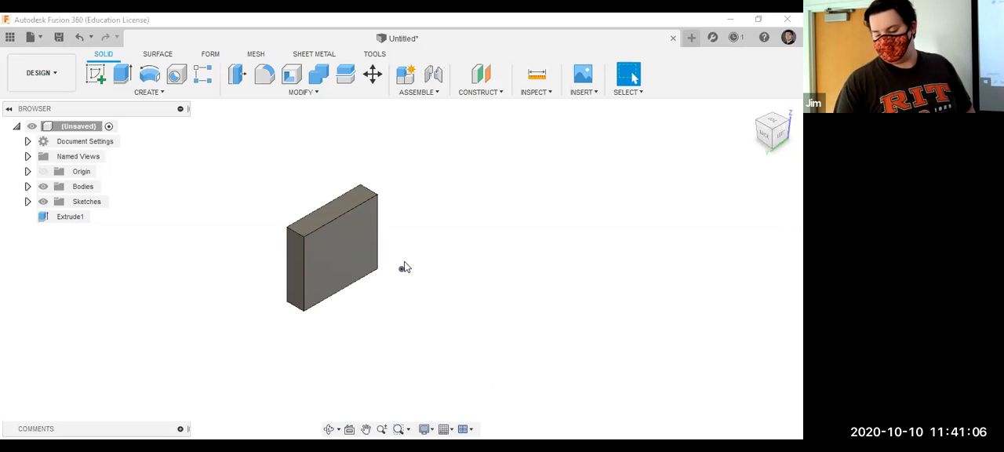
pyautogui.moveTo(471, 321); pyautogui.dragTo(244, 173)
pyautogui.press('Delete')
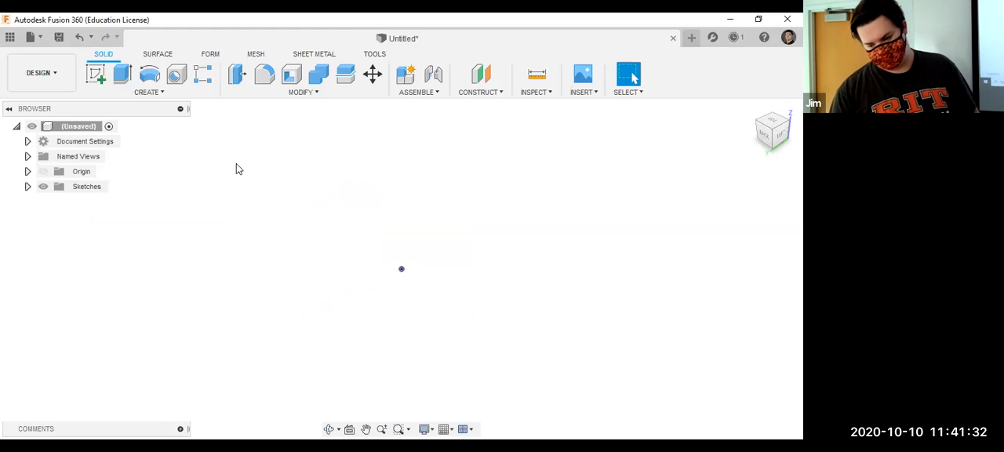
pyautogui.click(164, 96)
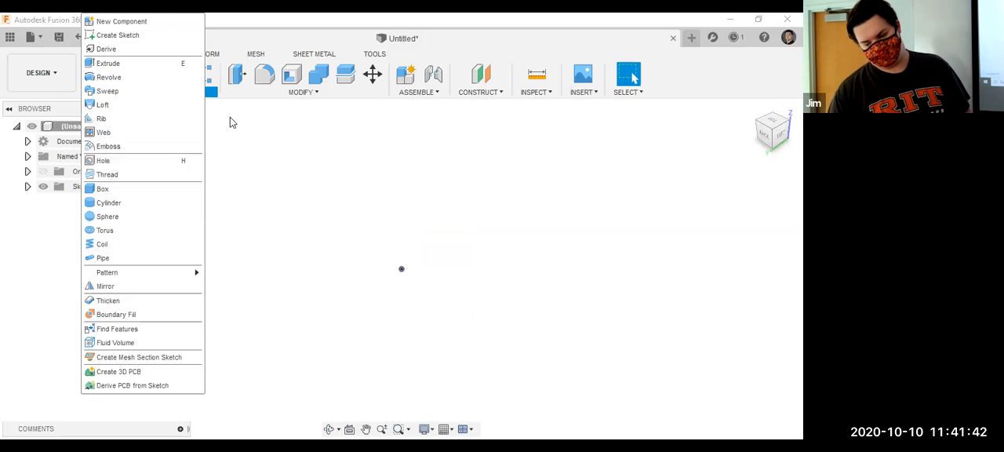
pyautogui.click(260, 149)
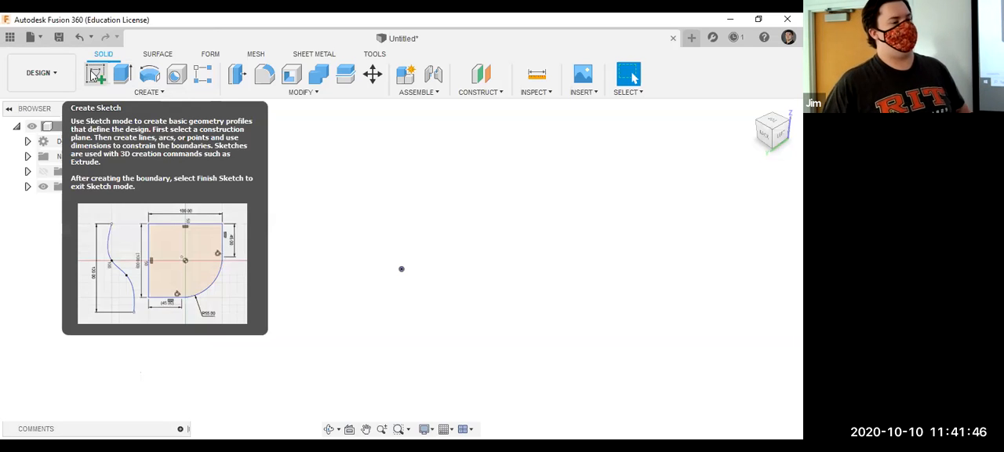
pyautogui.click(126, 94)
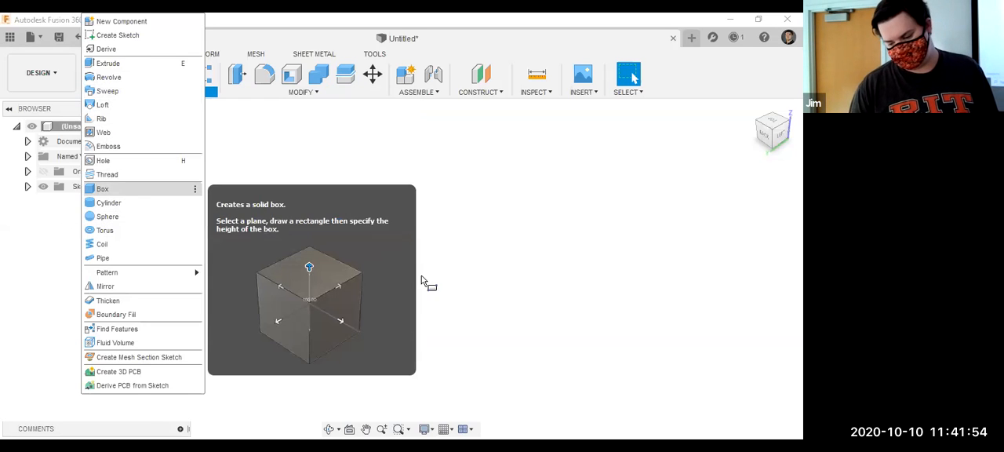
pyautogui.click(367, 252)
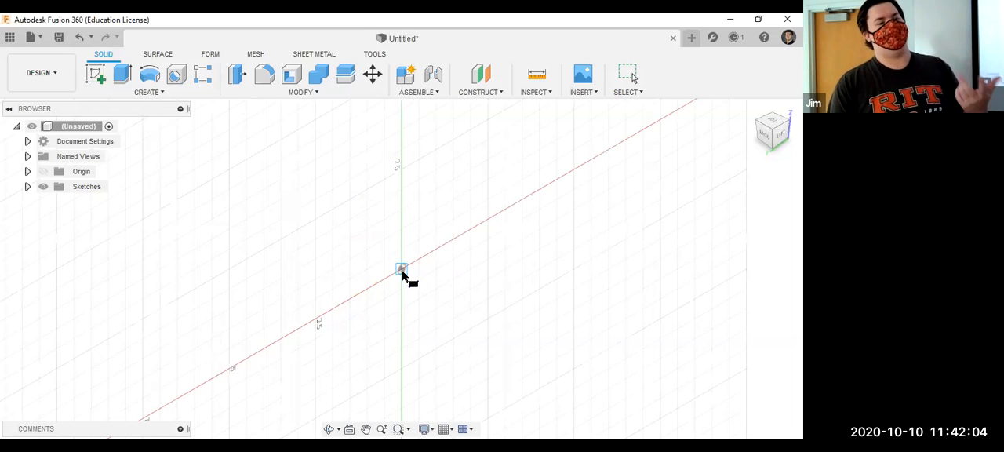
pyautogui.click(401, 269)
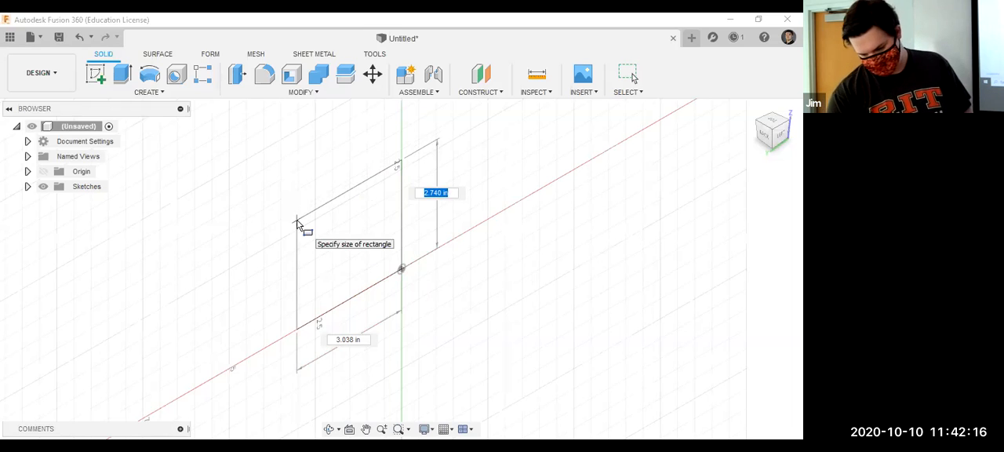
pyautogui.press('Escape')
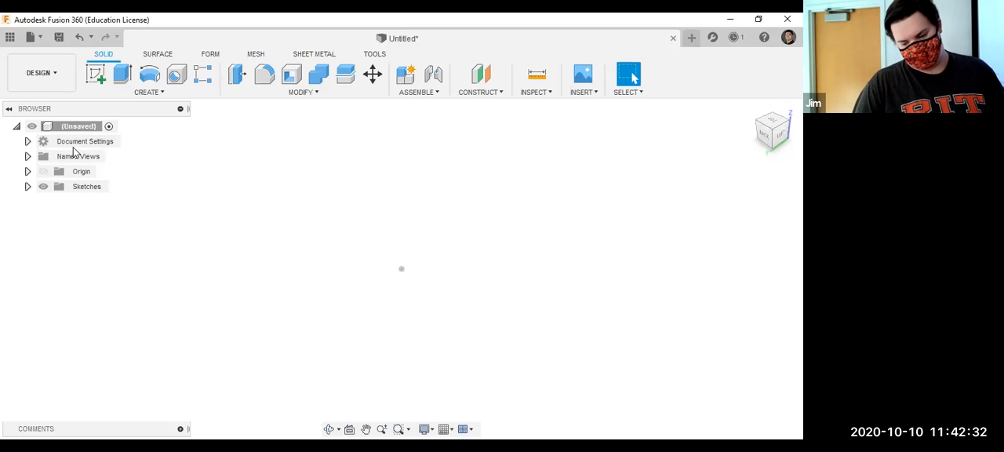
# Examine the unit types offered in the document settings without changing the active units.
pyautogui.click(27, 141)
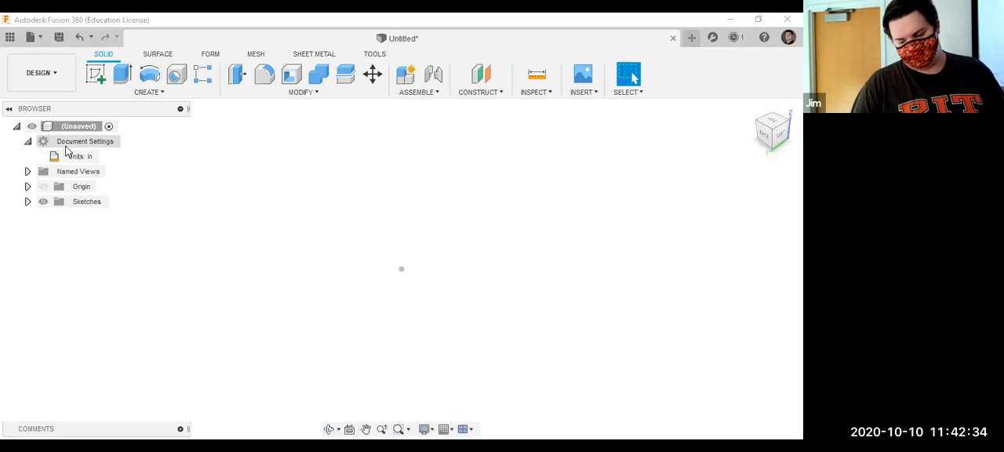
pyautogui.click(108, 156)
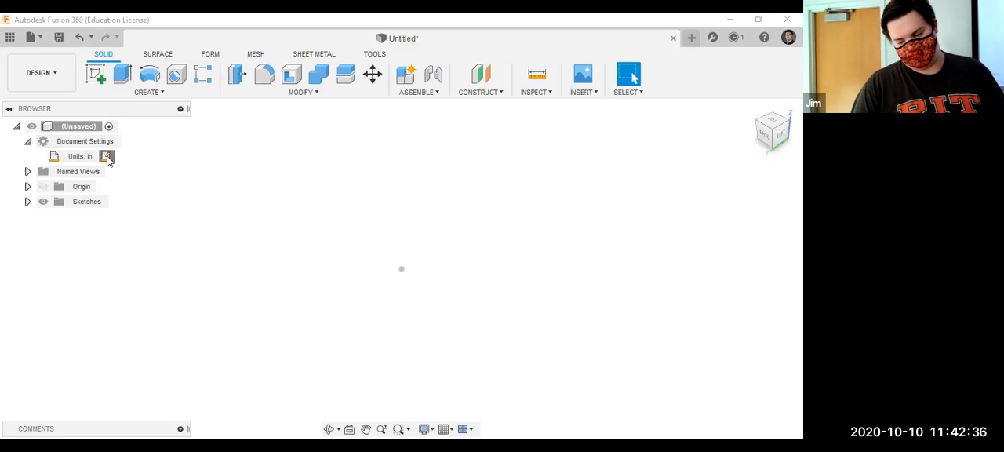
pyautogui.click(747, 185)
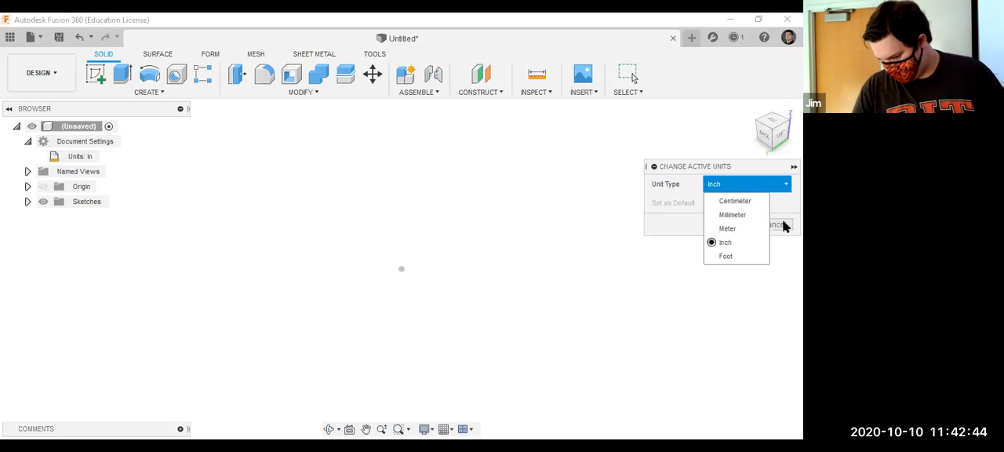
pyautogui.press('Escape')
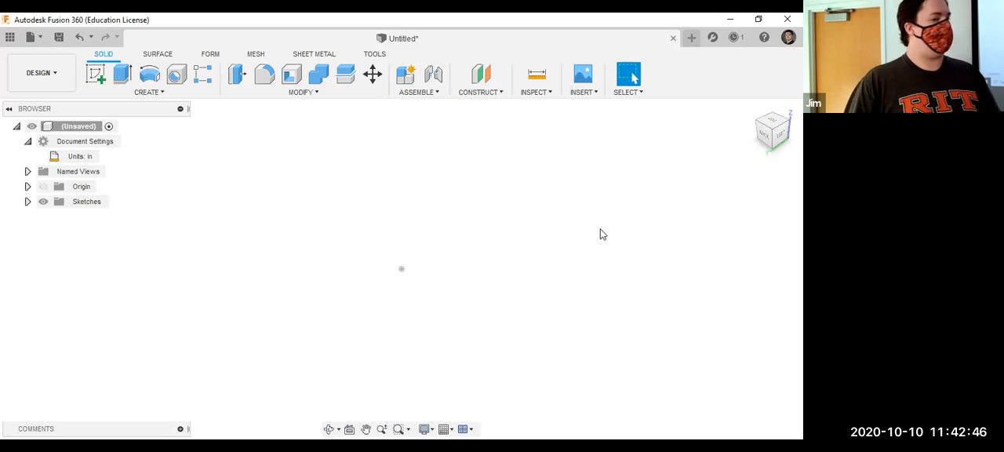
# Try to create a box from the origin on the YZ plane with length, width and height of 4 in each.
pyautogui.click(146, 92)
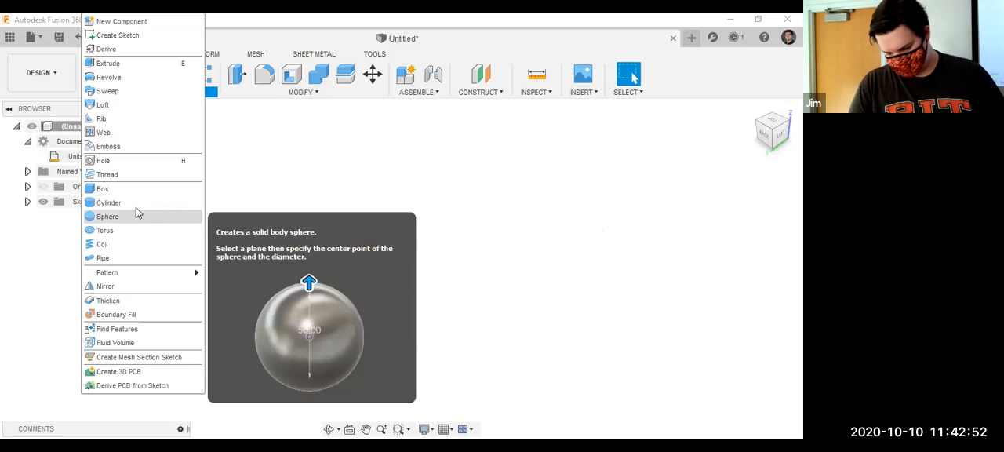
pyautogui.click(125, 190)
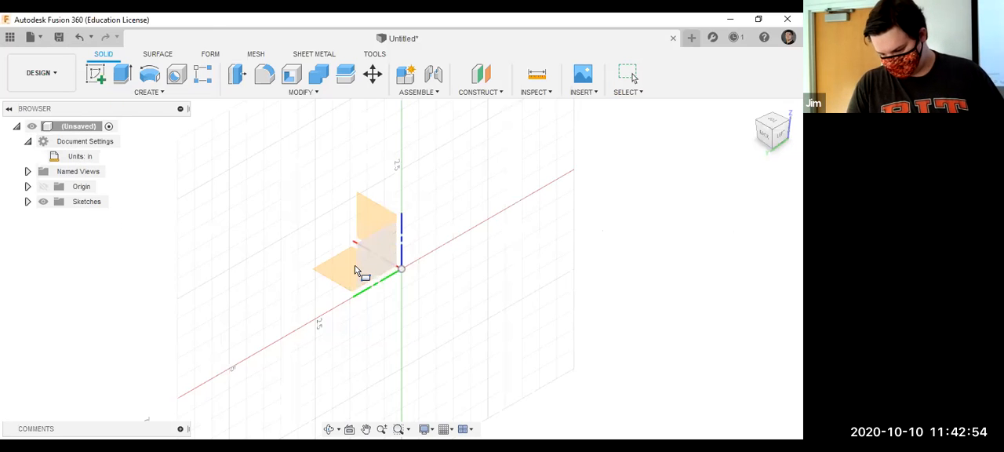
pyautogui.click(357, 272)
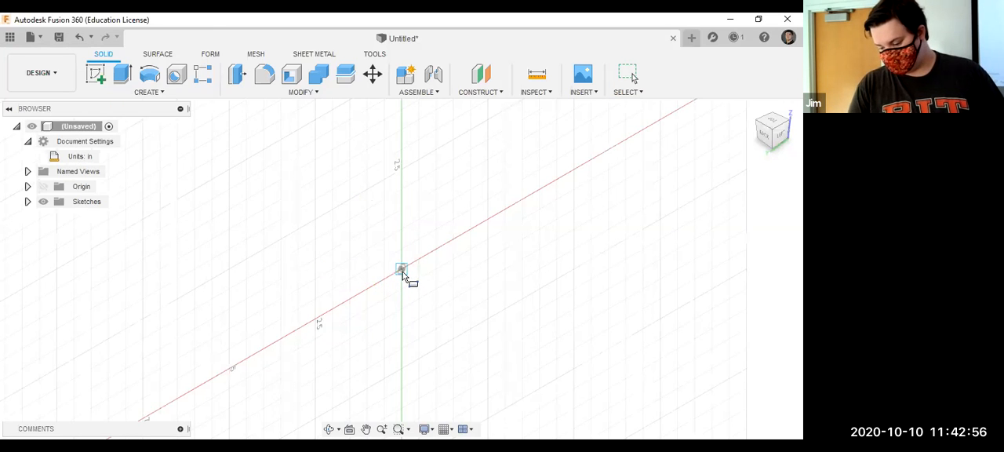
pyautogui.click(384, 263)
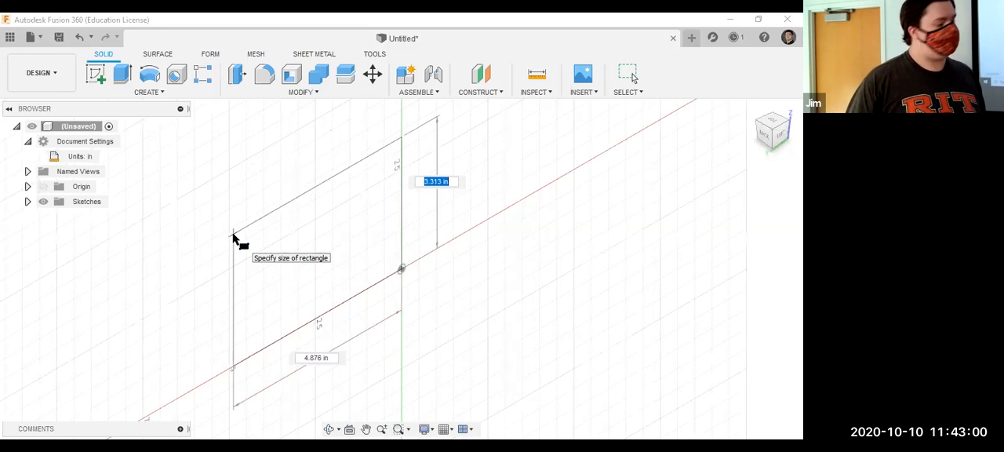
pyautogui.write('4')
pyautogui.press('Tab')
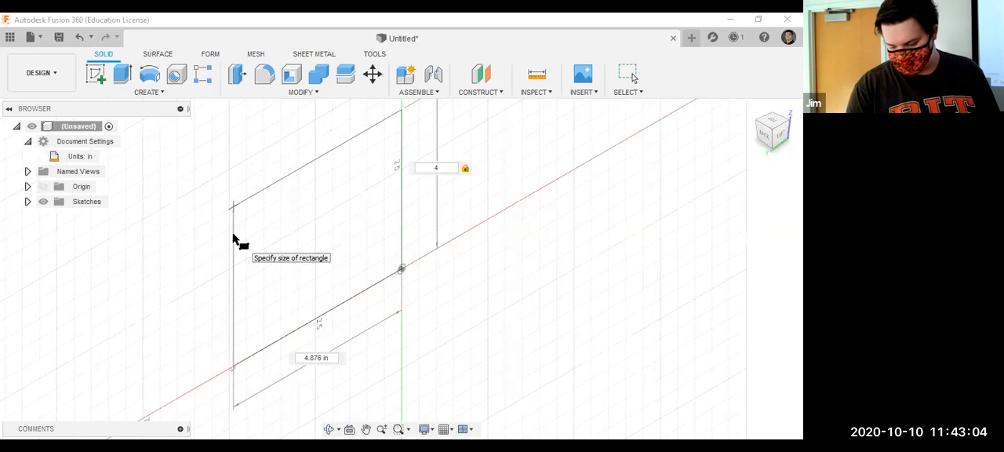
pyautogui.press('Tab')
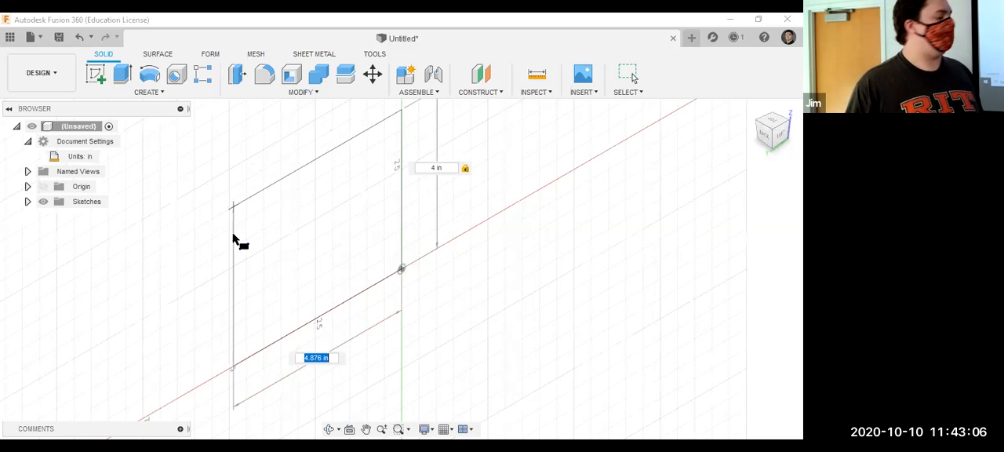
pyautogui.press('Return')
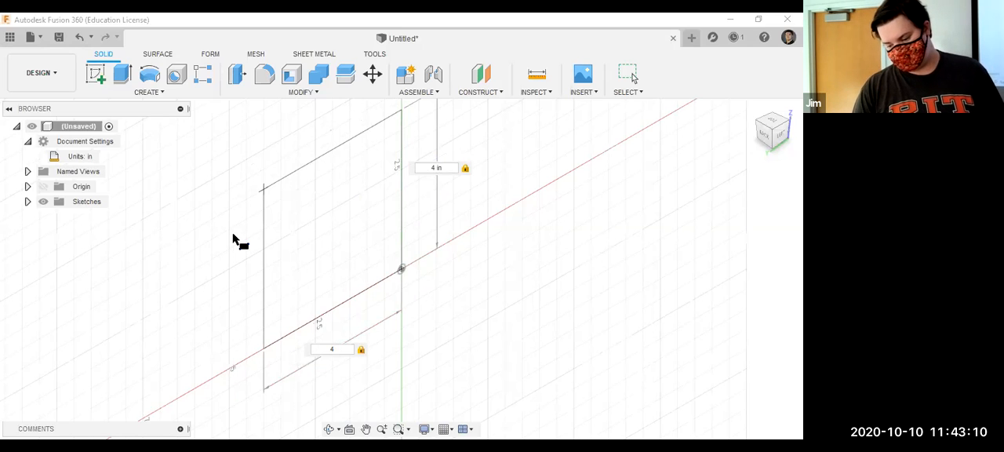
pyautogui.press('Return')
pyautogui.write('4')
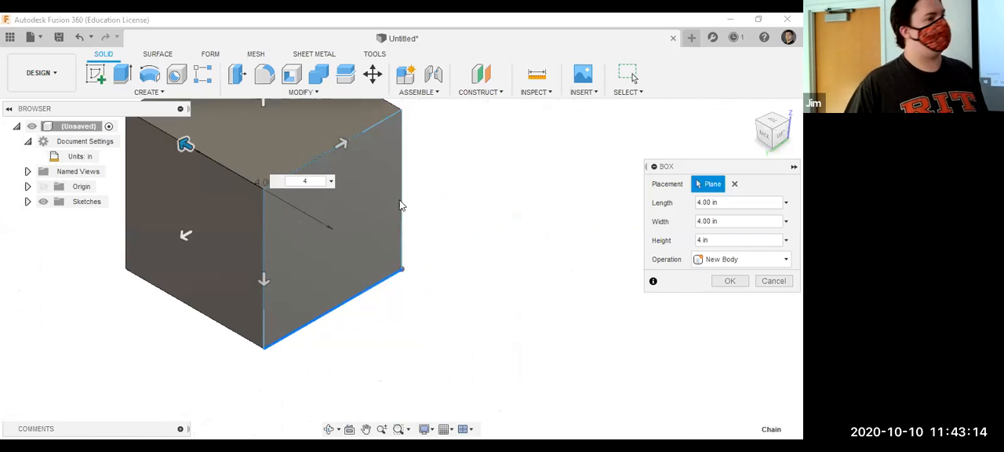
pyautogui.click(783, 284)
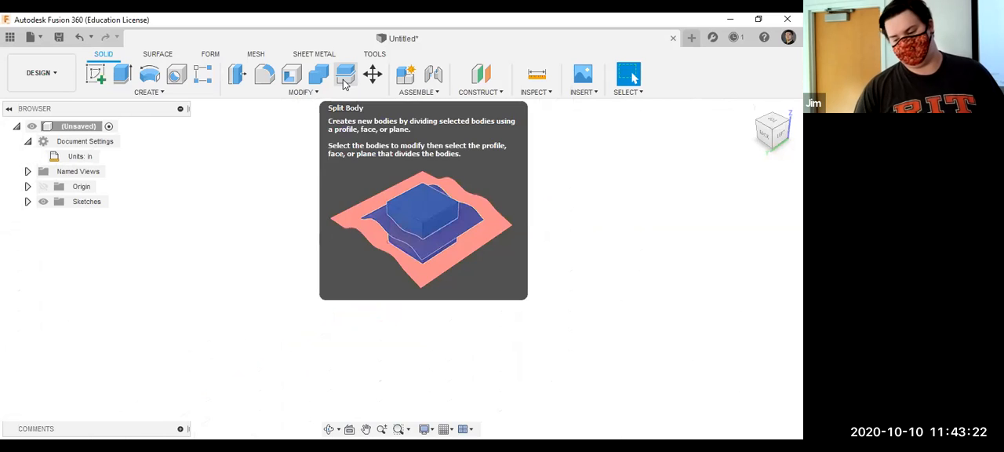
# Start a box on the YZ plane with its first corner near the origin, about 2.65 in long and 2.84 in wide.
pyautogui.click(166, 92)
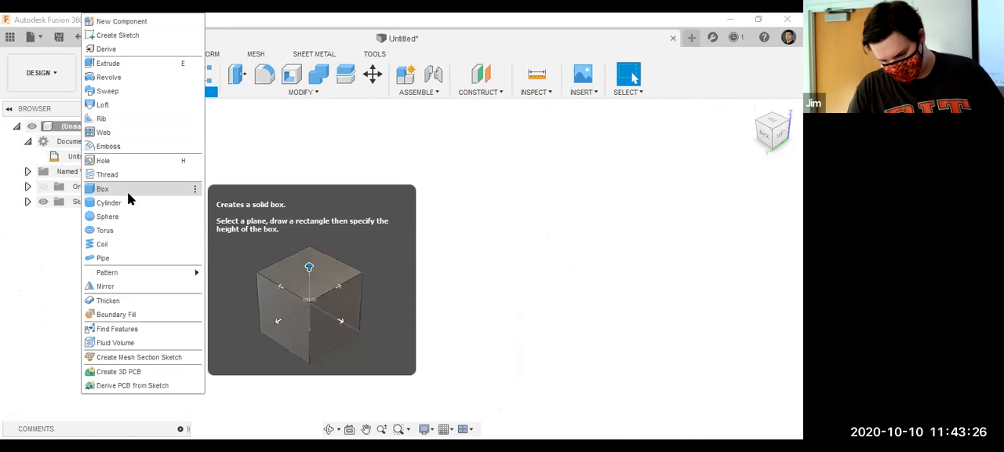
pyautogui.click(130, 199)
pyautogui.click(369, 260)
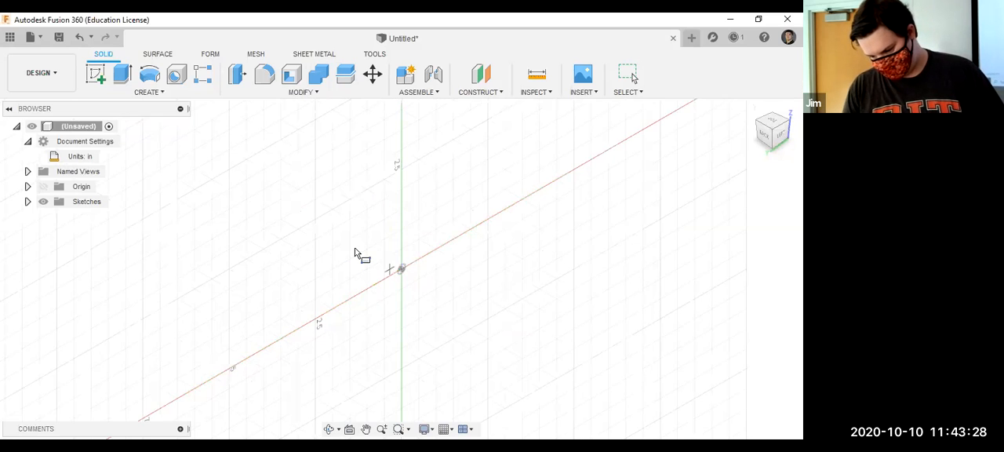
pyautogui.click(354, 253)
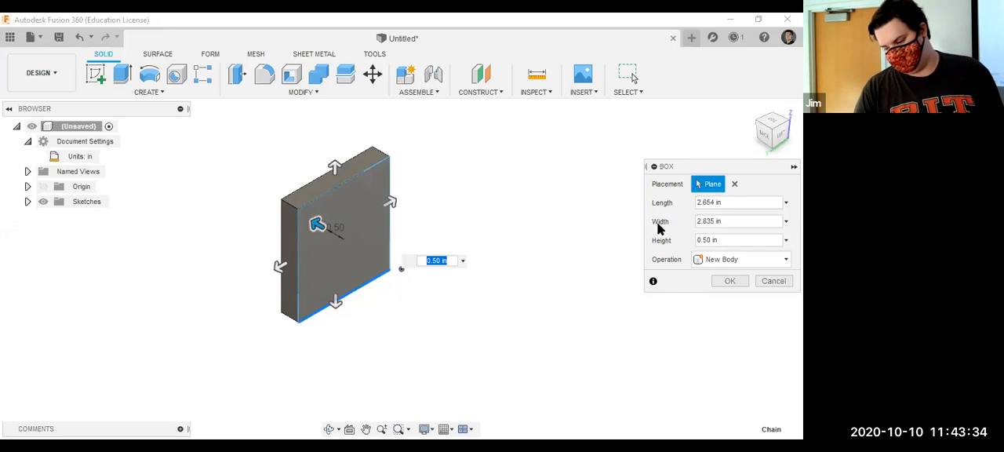
# Set the box's length, width and height to 4 in each.
pyautogui.tripleClick(702, 208)
pyautogui.tripleClick(703, 208)
pyautogui.write('4')
pyautogui.press('Tab')
pyautogui.write('4')
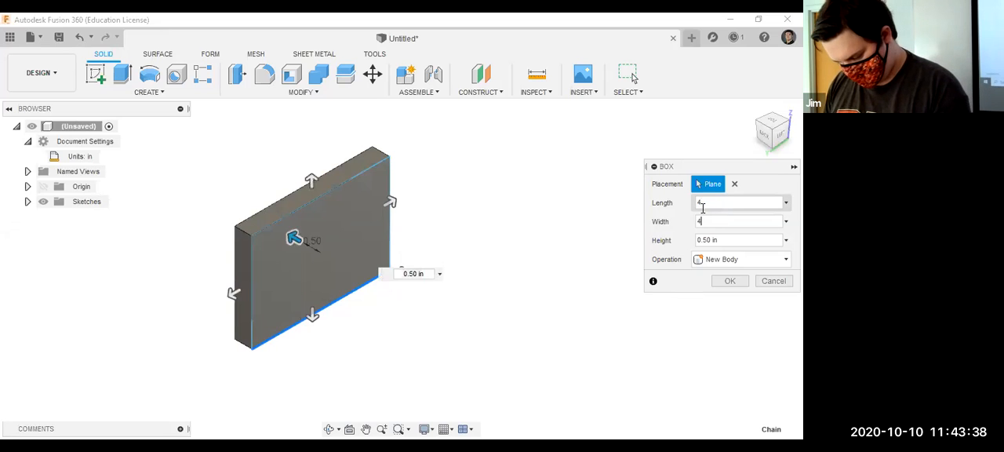
pyautogui.press('Tab')
pyautogui.write('45')
pyautogui.press('BackSpace')
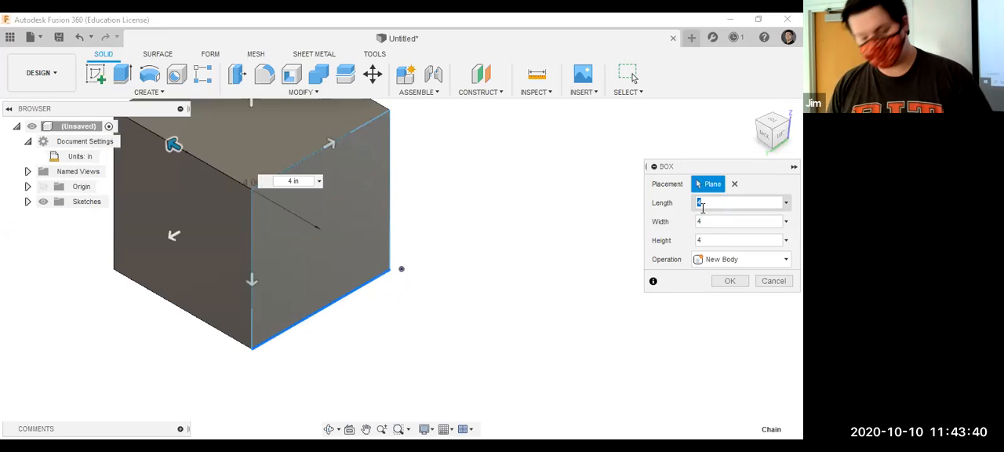
pyautogui.doubleClick(701, 206)
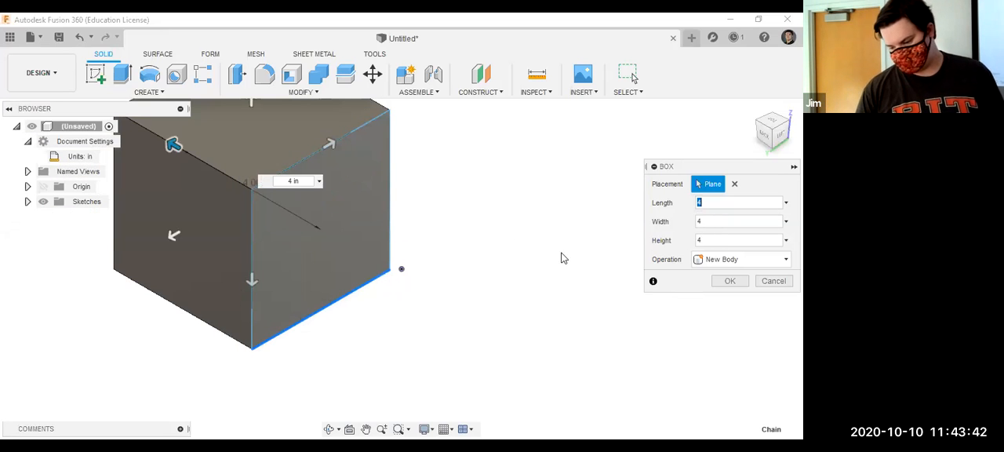
# Keep the operation as New Body and create the box.
pyautogui.scroll(1, 522, 263)
pyautogui.scroll(-2, 523, 263)
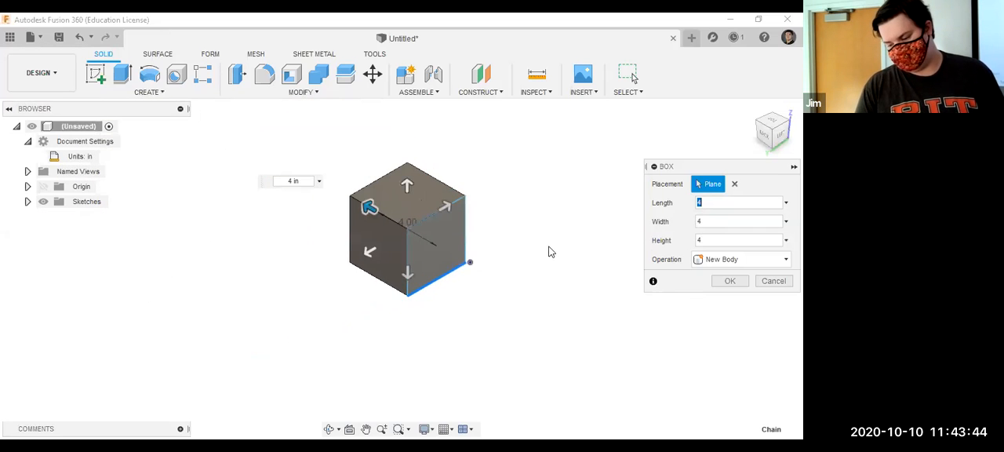
pyautogui.click(707, 259)
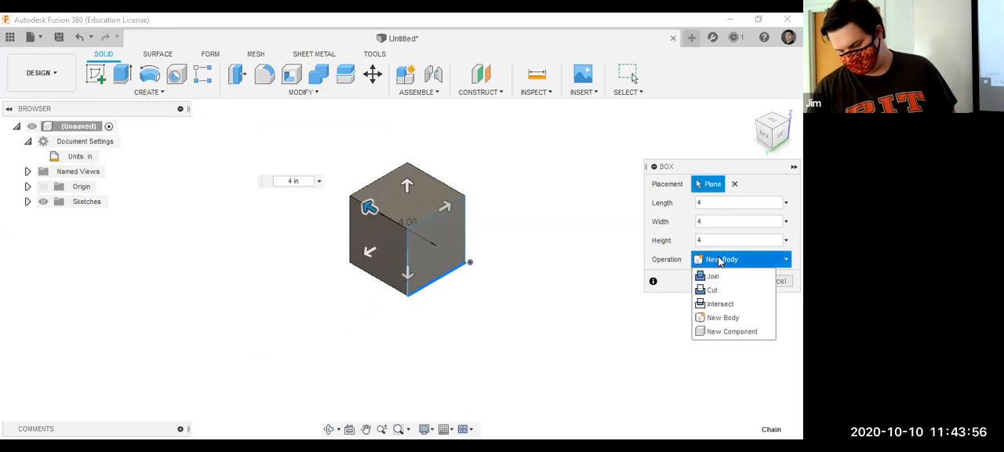
pyautogui.click(716, 265)
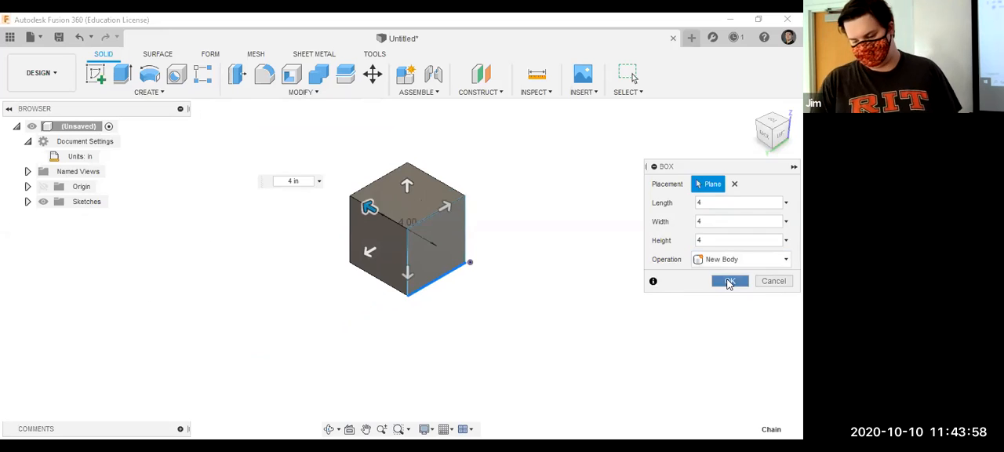
pyautogui.click(730, 281)
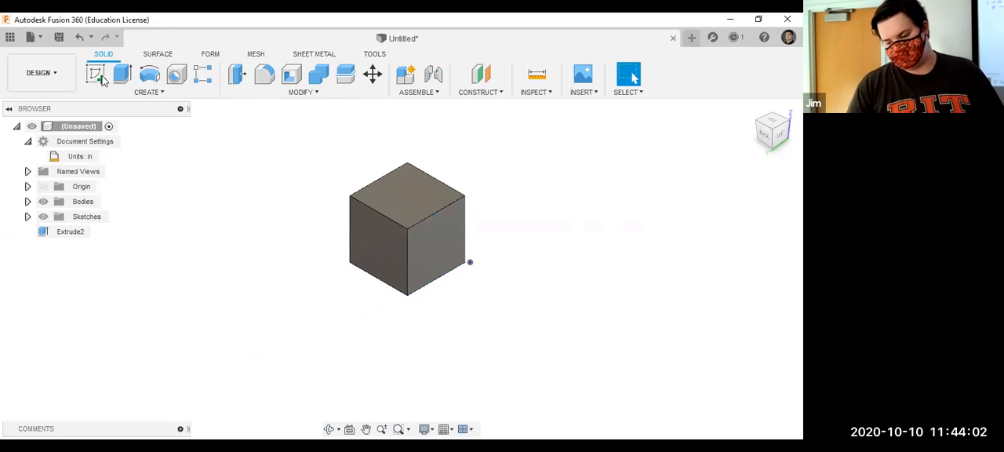
# Try a 2 × 2 in box on the cube's side face, with heights of 3 in inward as a cut and outward as a join.
pyautogui.click(131, 93)
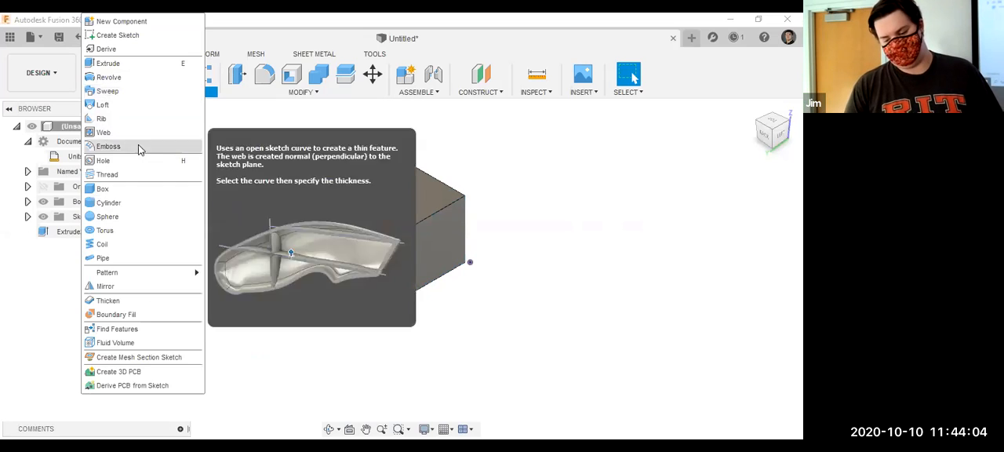
pyautogui.click(165, 192)
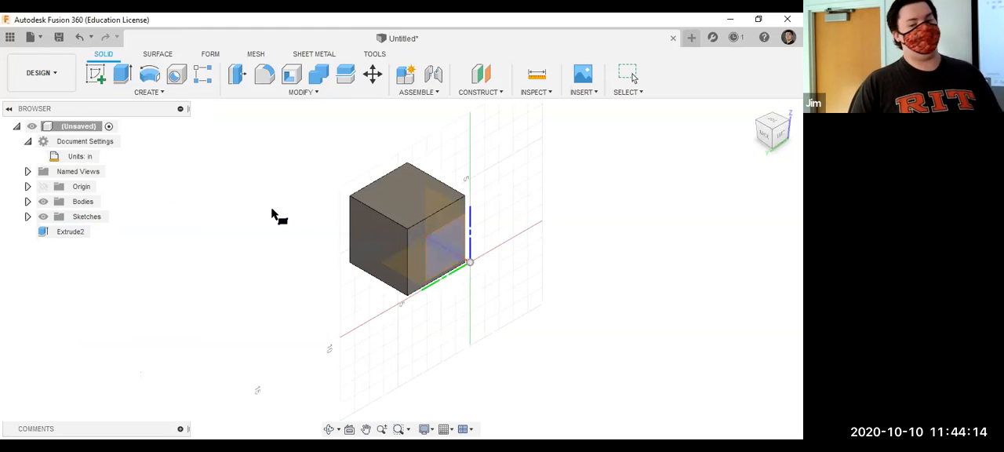
pyautogui.click(372, 228)
pyautogui.click(392, 272)
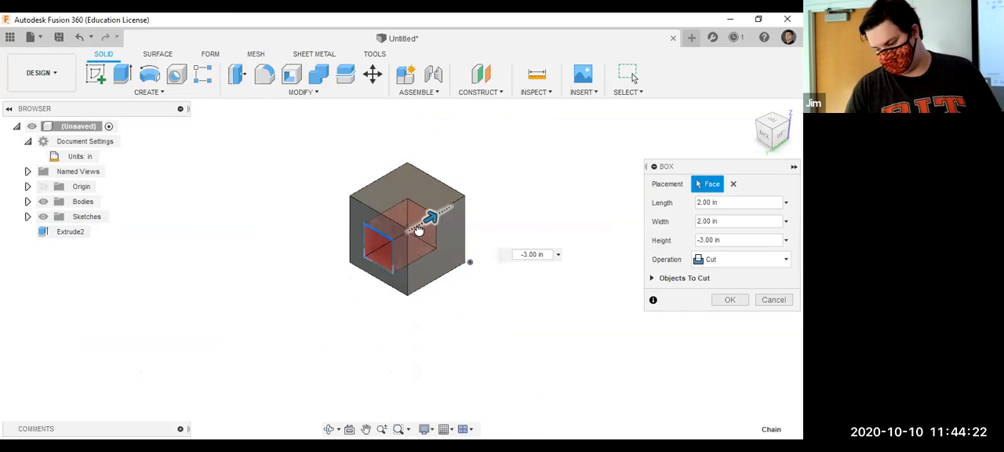
pyautogui.scroll(-1, 395, 293)
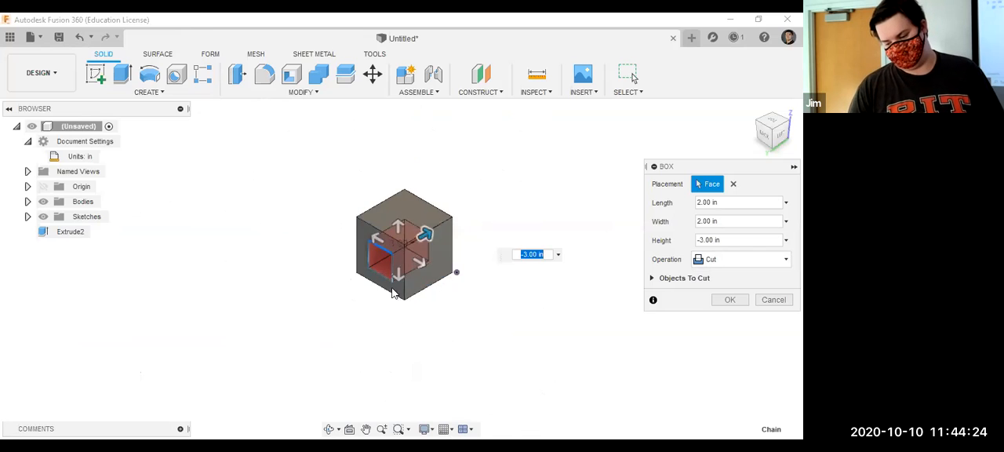
pyautogui.scroll(2, 394, 271)
pyautogui.moveTo(433, 222); pyautogui.dragTo(358, 354)
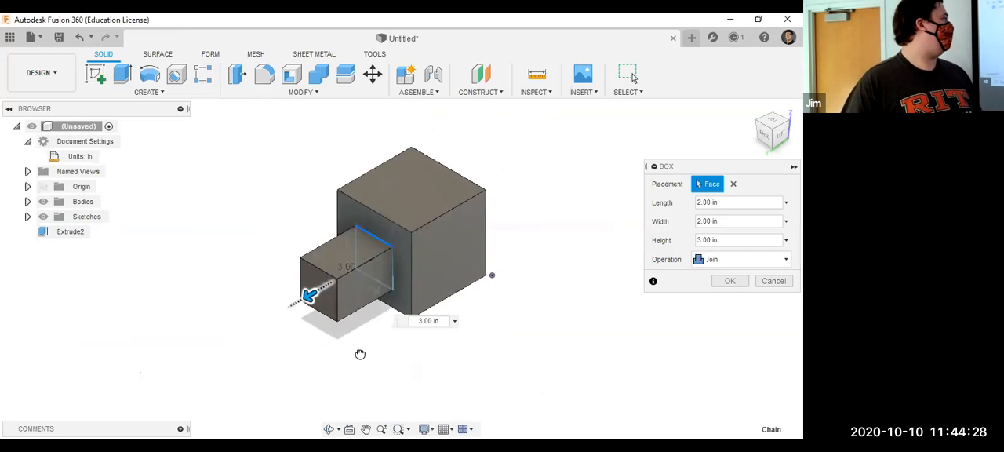
pyautogui.click(771, 282)
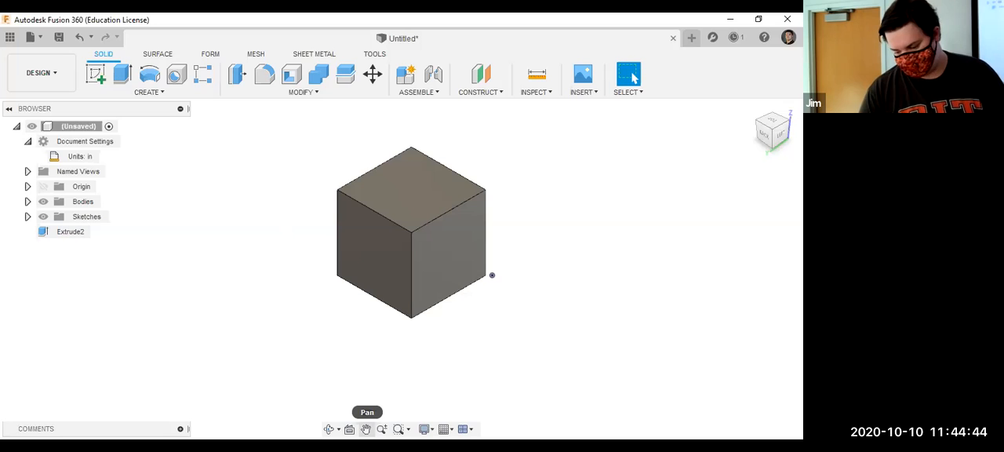
# Pan the model around the canvas and return to the home view.
pyautogui.click(366, 429)
pyautogui.moveTo(345, 392); pyautogui.dragTo(456, 326)
pyautogui.press('Escape')
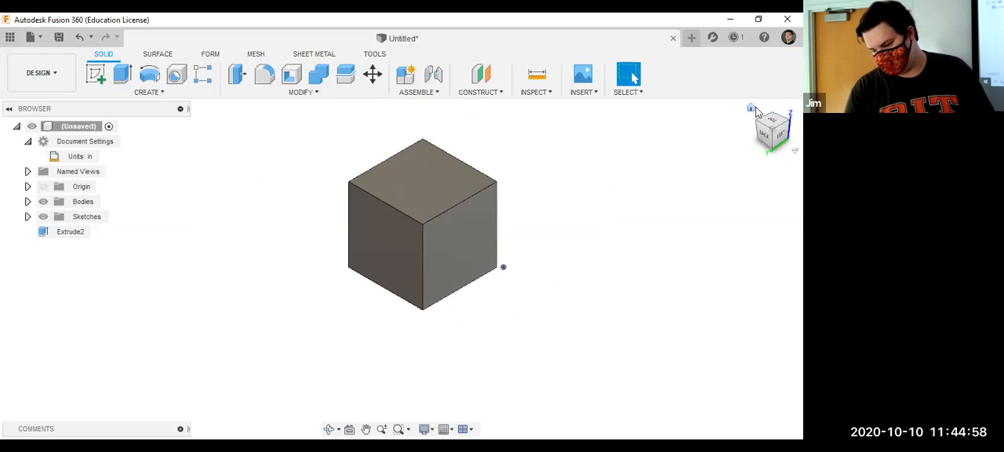
pyautogui.click(752, 109)
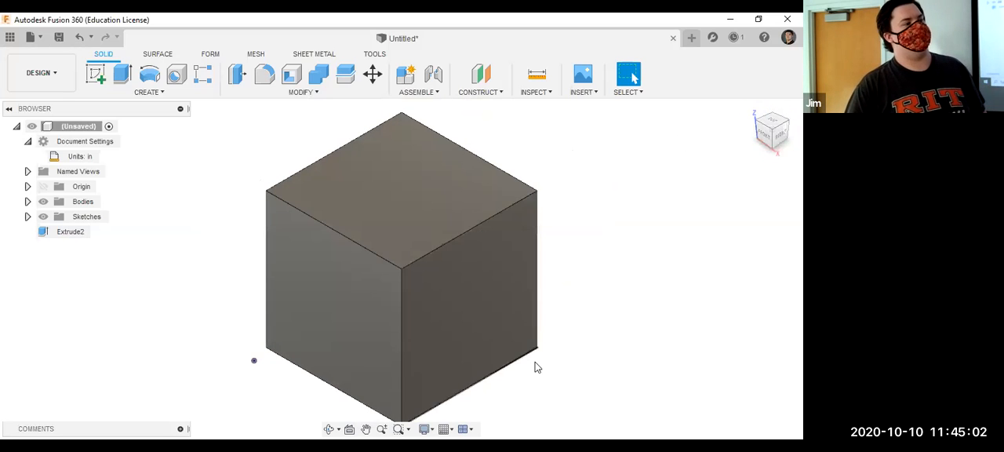
pyautogui.click(364, 429)
pyautogui.scroll(-10, 413, 314)
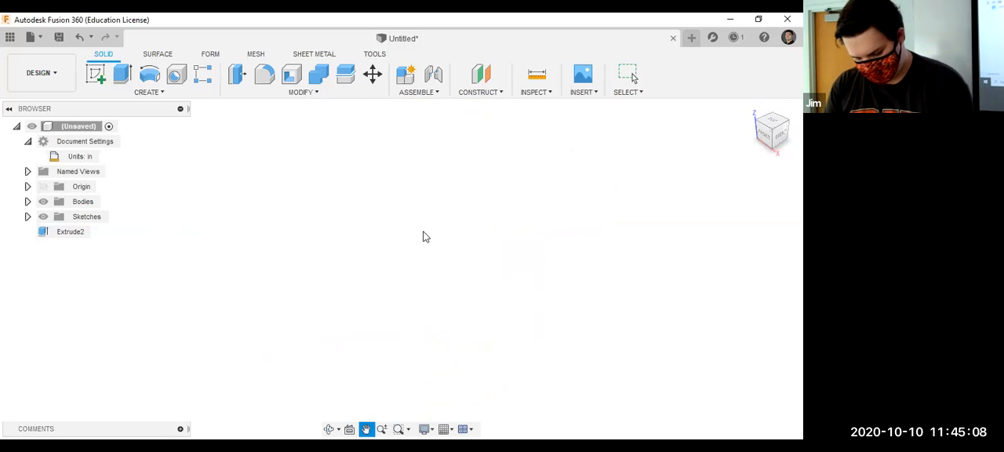
pyautogui.press('Escape')
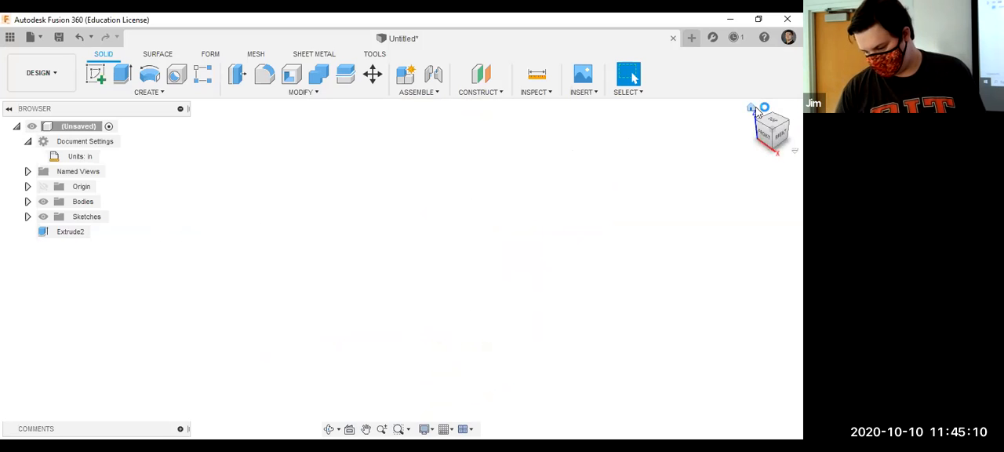
pyautogui.click(753, 109)
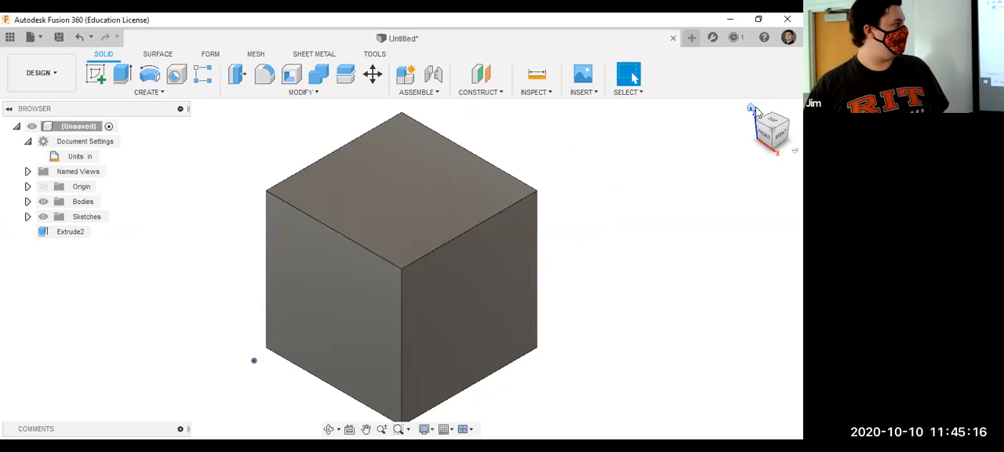
# Examine the cube from its top-right edge, right face and top face, and check the home view options.
pyautogui.click(773, 125)
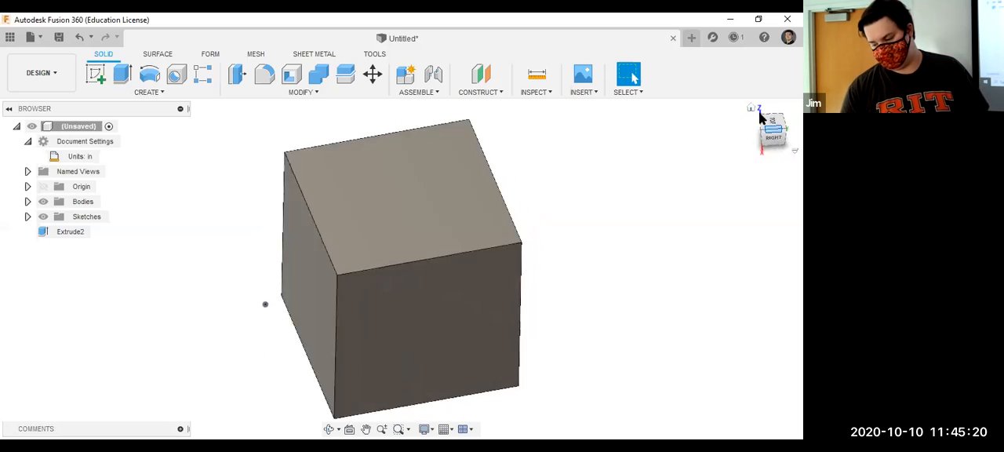
pyautogui.rightClick(750, 107)
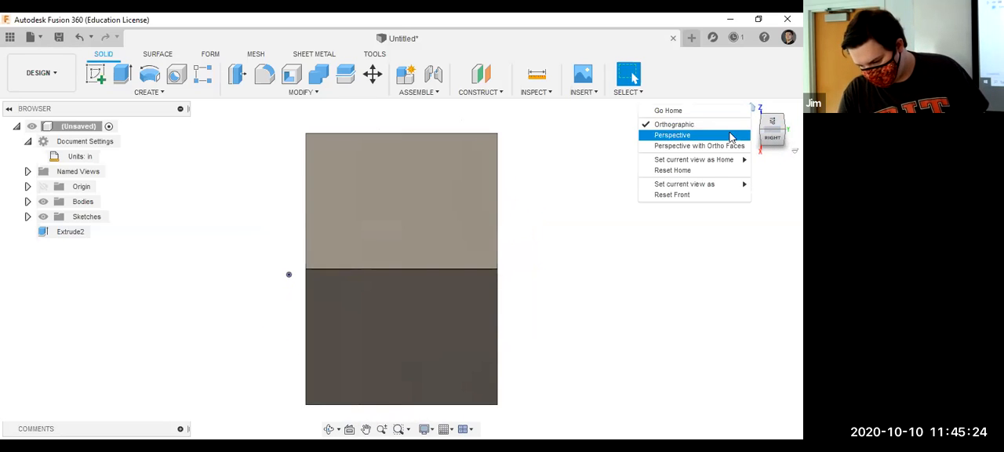
pyautogui.moveTo(710, 166)
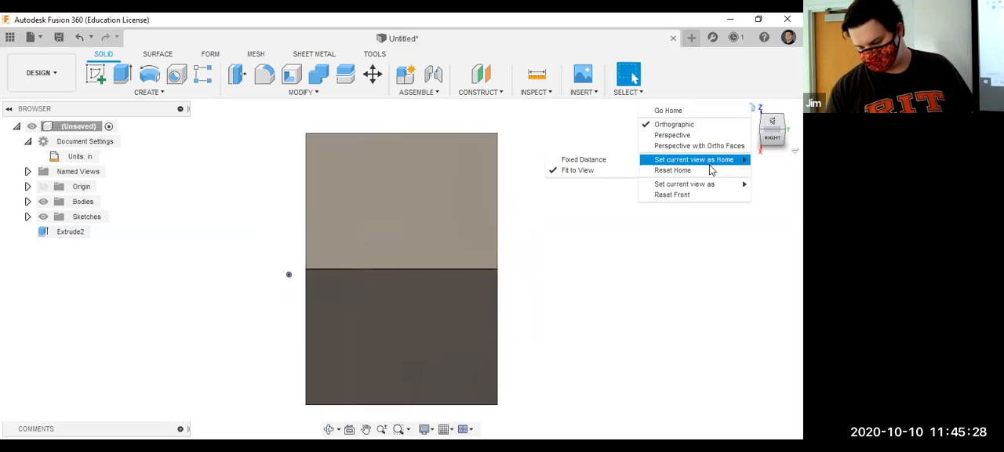
pyautogui.click(660, 154)
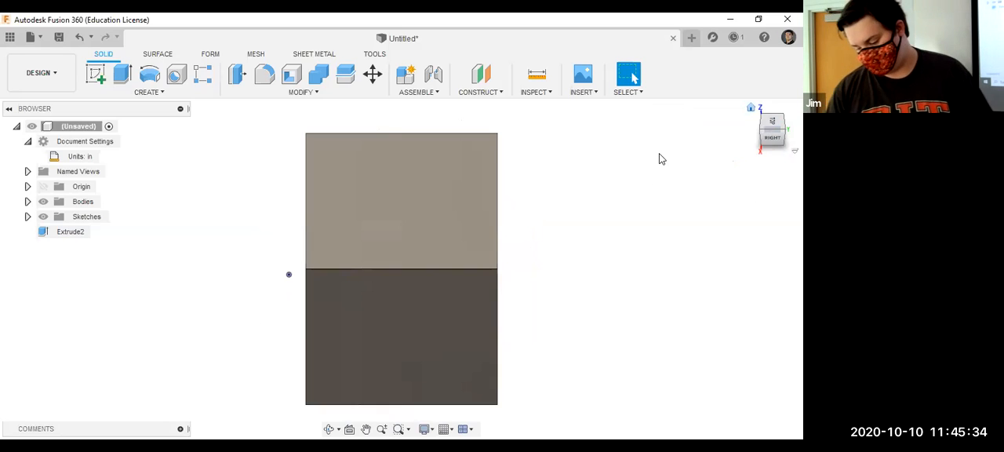
pyautogui.click(772, 140)
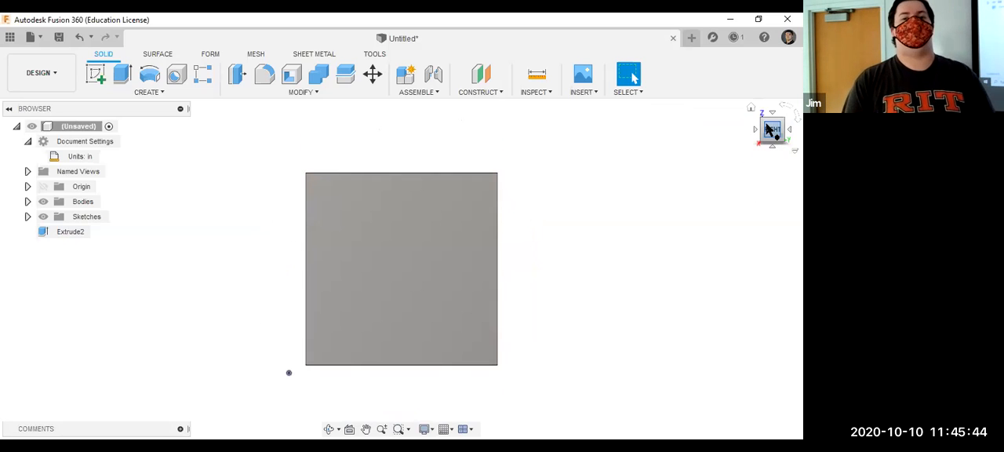
pyautogui.click(774, 119)
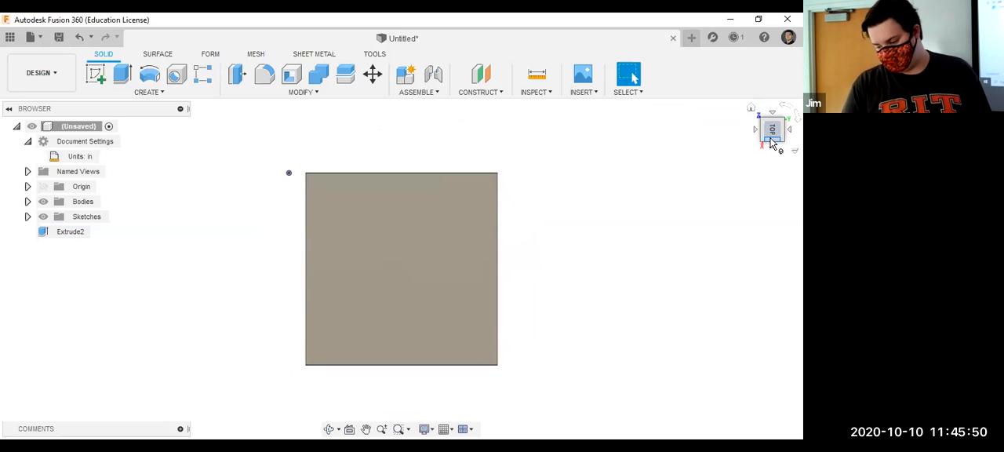
pyautogui.click(771, 140)
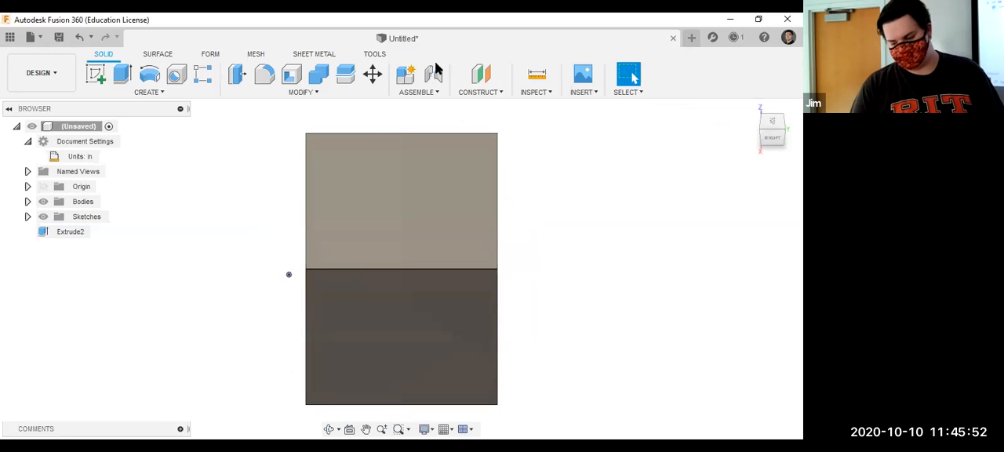
# Review the solid modifying commands, the Surface and Form toolsets, and the solid creation commands.
pyautogui.click(302, 93)
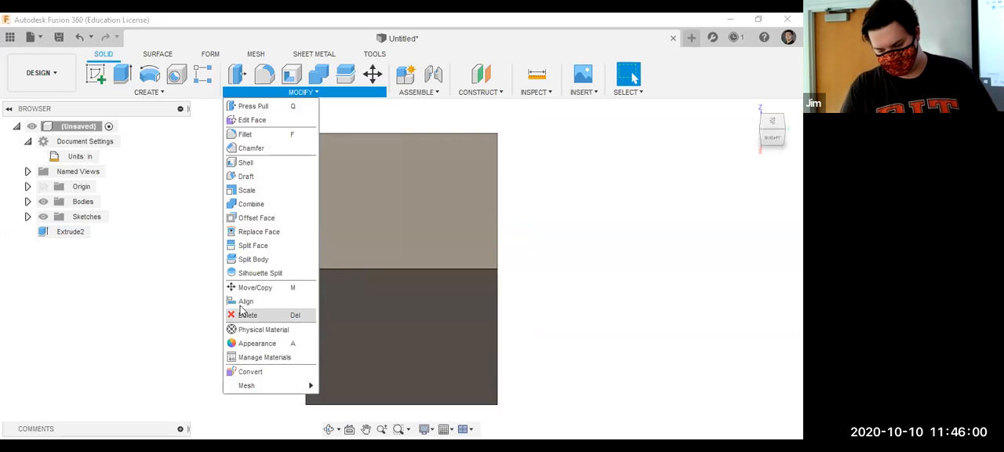
pyautogui.click(196, 308)
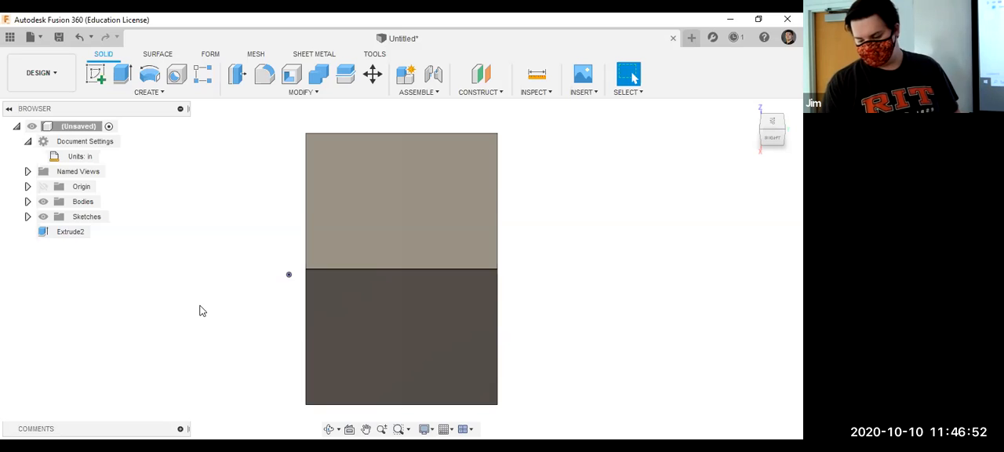
pyautogui.click(157, 53)
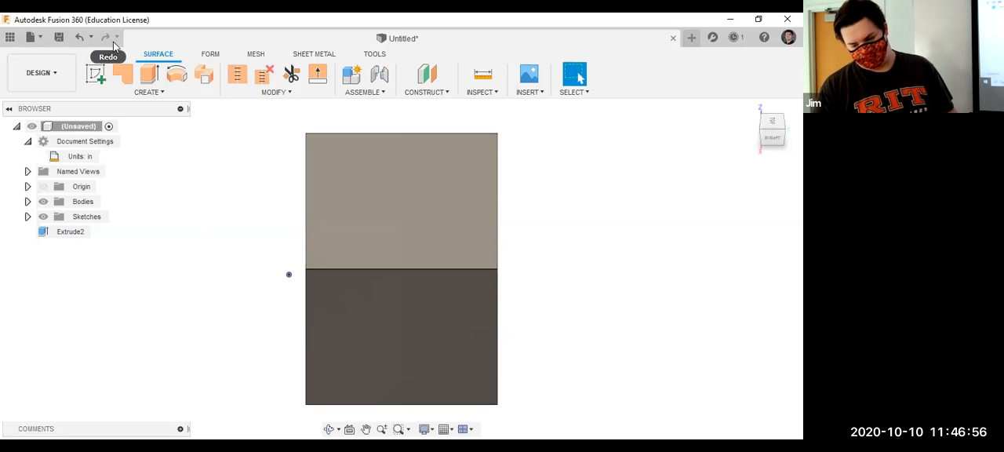
pyautogui.click(212, 55)
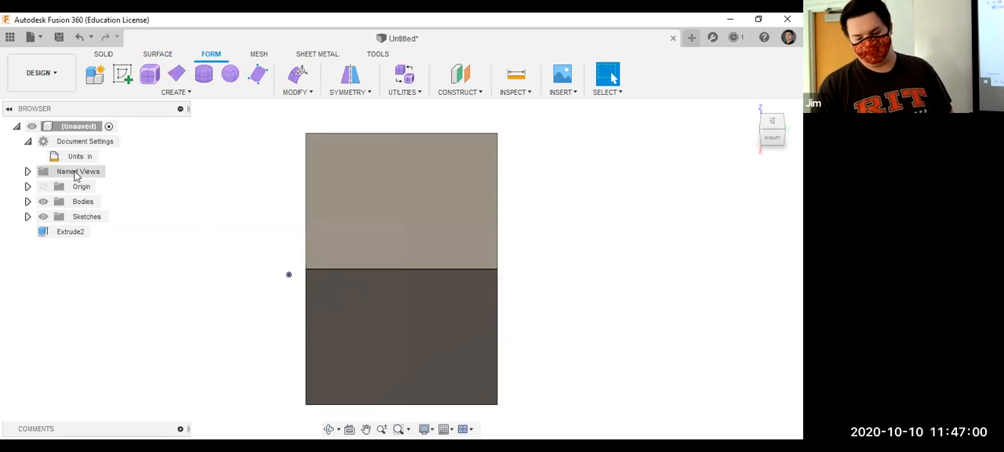
pyautogui.click(102, 55)
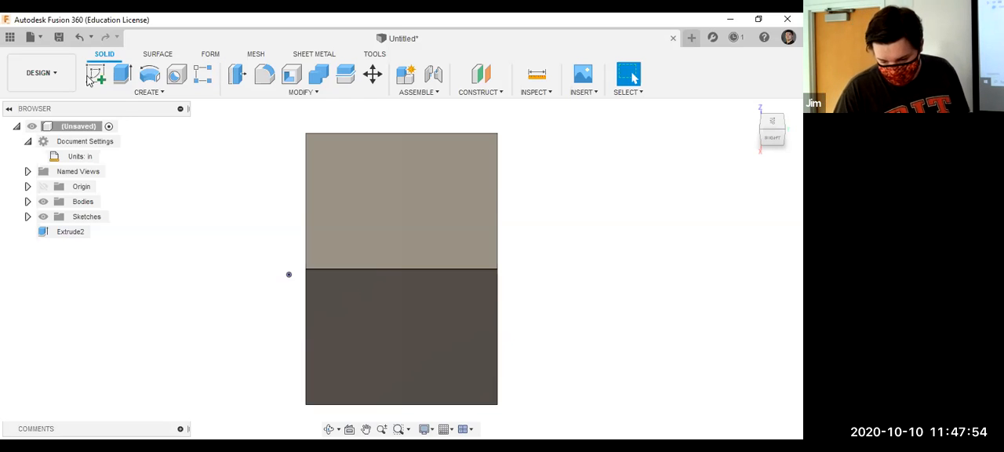
pyautogui.click(130, 96)
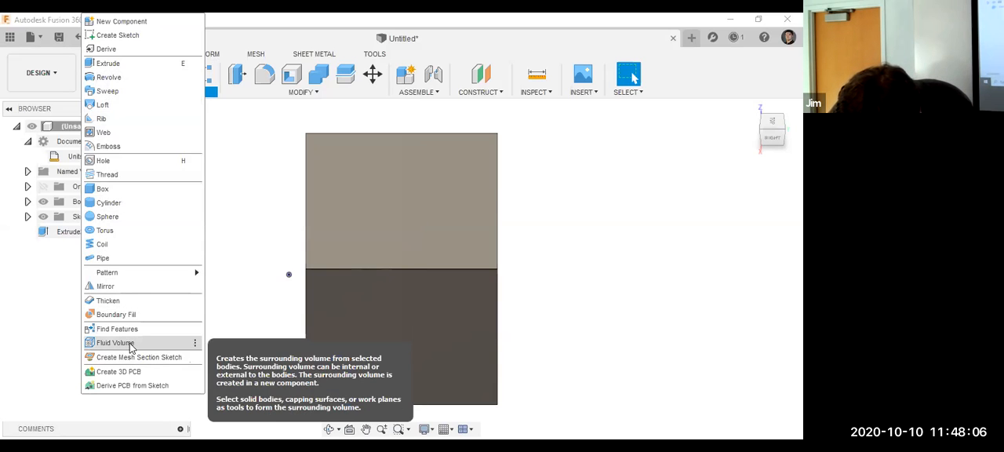
pyautogui.click(16, 305)
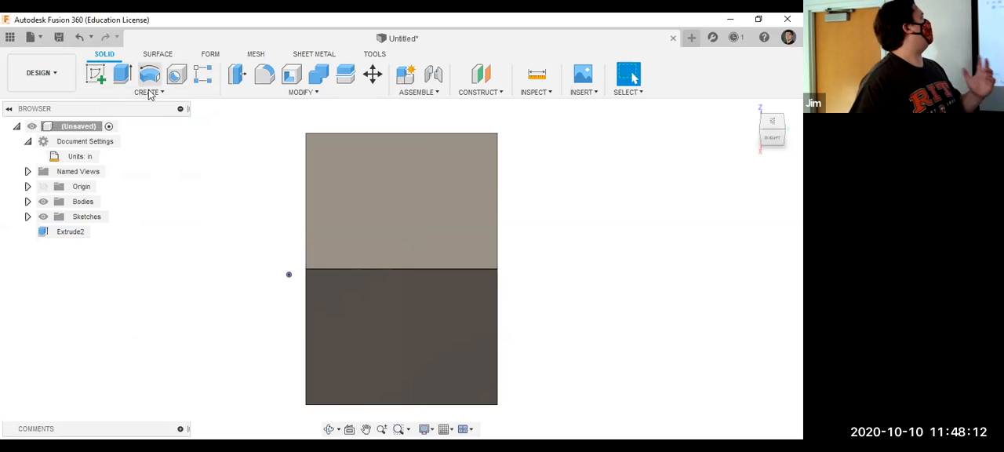
# Remove the Extrude command from the toolbar and pin it back again.
pyautogui.rightClick(137, 69)
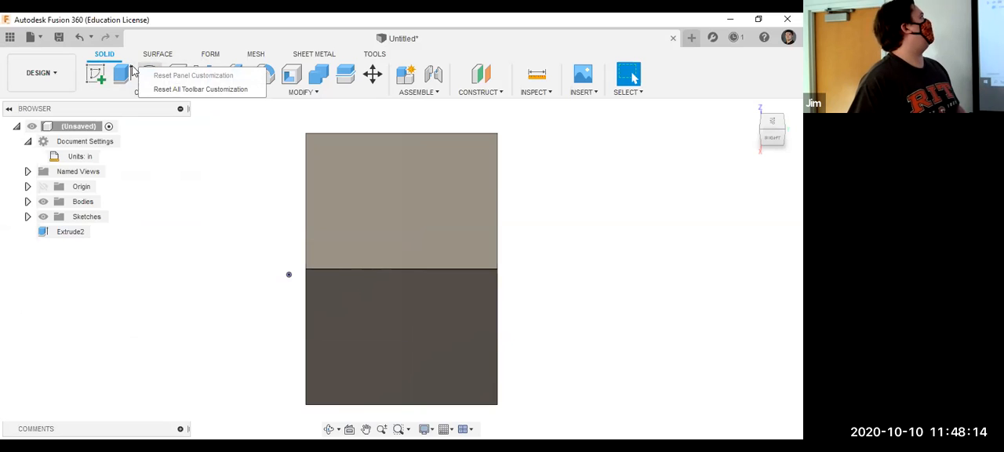
pyautogui.moveTo(123, 72); pyautogui.dragTo(141, 176)
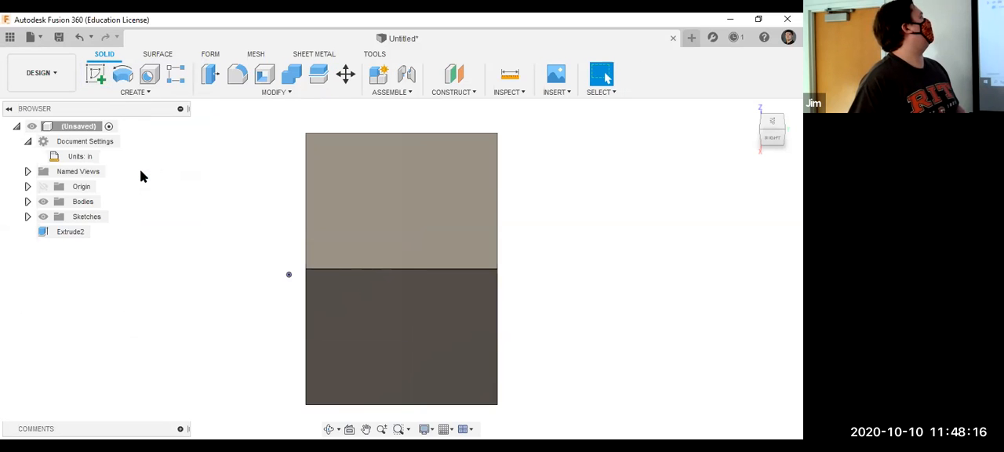
pyautogui.click(141, 92)
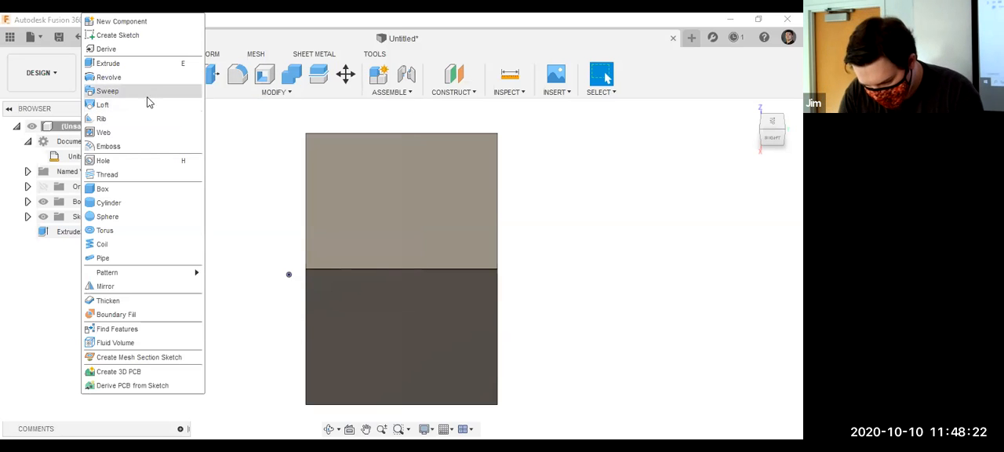
pyautogui.click(235, 148)
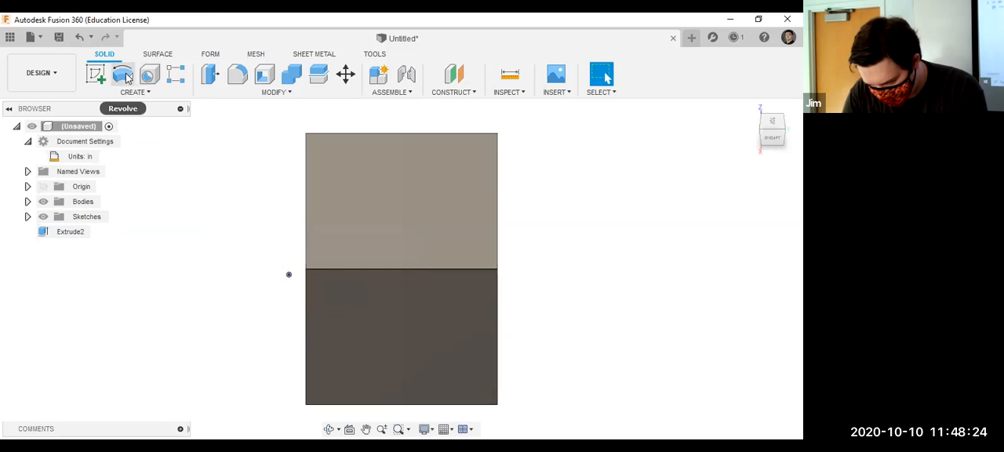
pyautogui.click(133, 93)
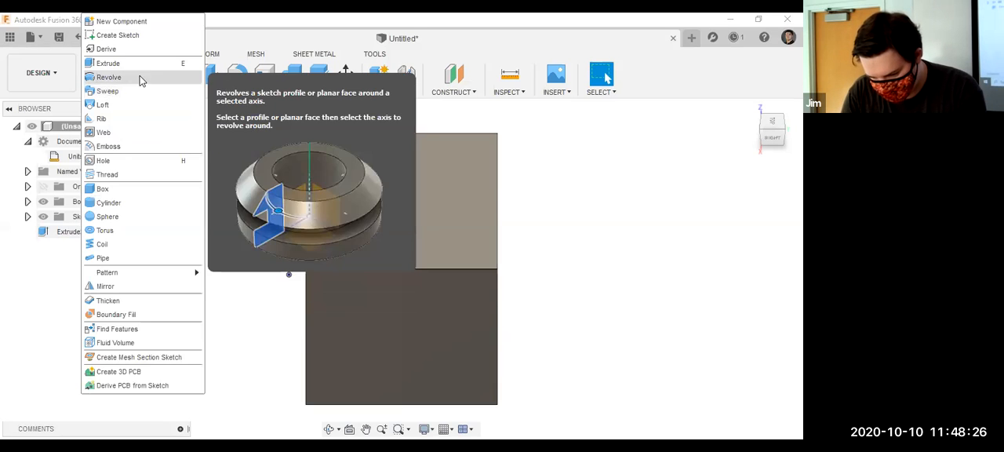
pyautogui.click(195, 64)
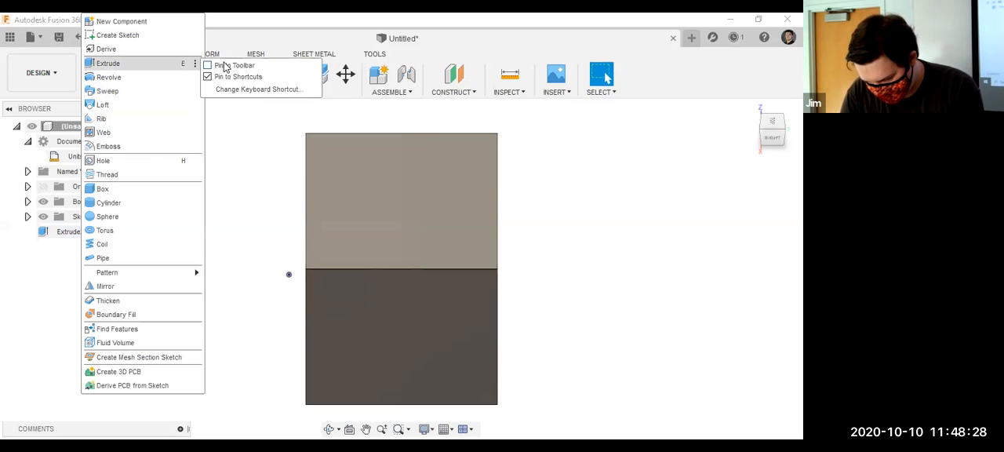
pyautogui.click(225, 66)
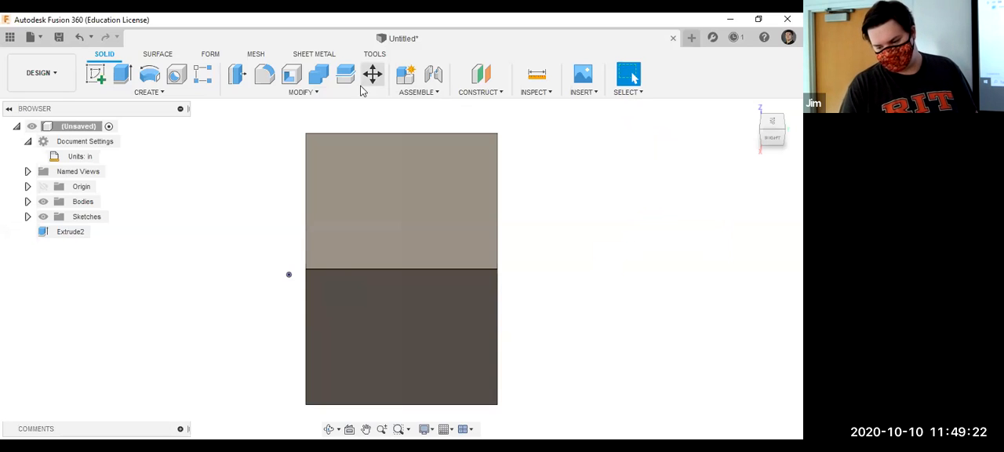
# Open the physical material settings and browse the Plastic materials in the Fusion 360 Material Library.
pyautogui.click(302, 92)
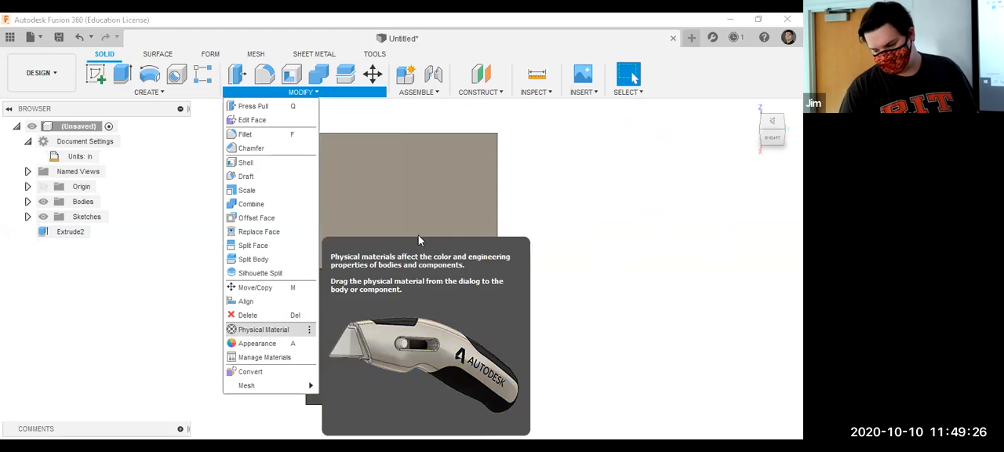
pyautogui.click(599, 167)
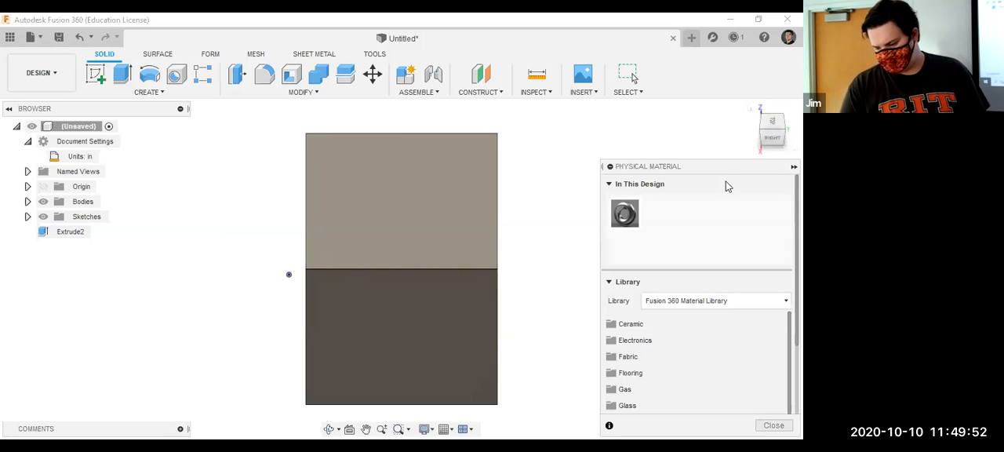
pyautogui.moveTo(722, 166); pyautogui.dragTo(729, 107)
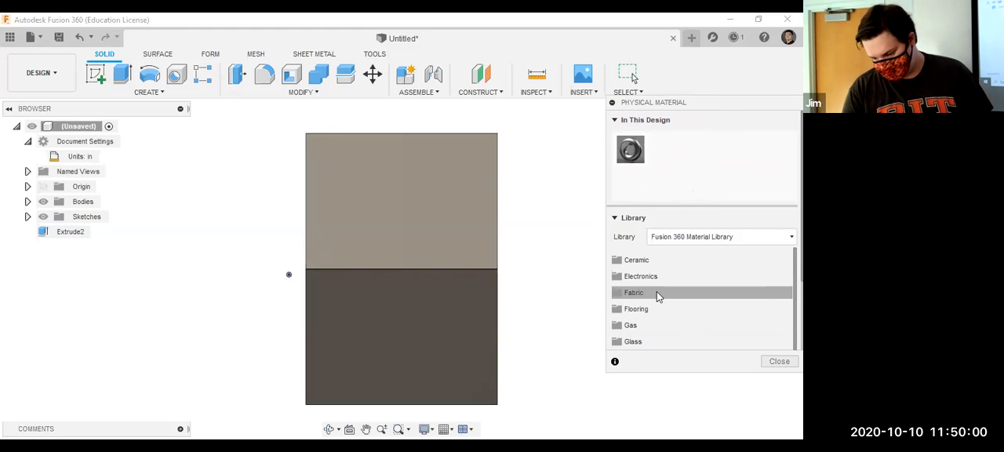
pyautogui.scroll(-1, 655, 293)
pyautogui.scroll(-2, 649, 298)
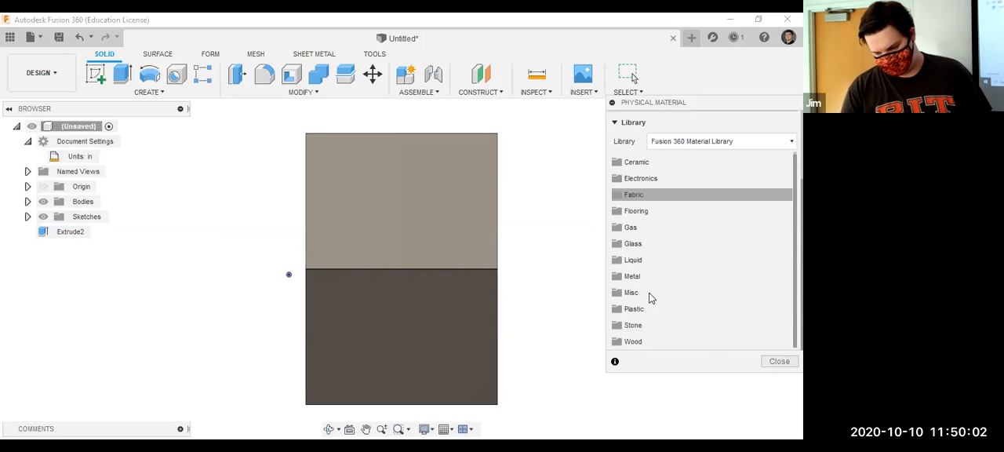
pyautogui.click(647, 309)
pyautogui.scroll(-2, 669, 305)
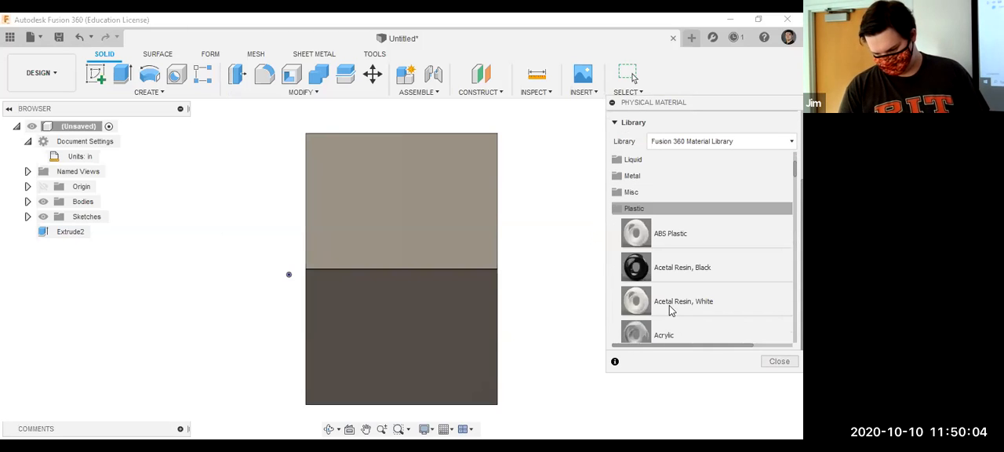
pyautogui.scroll(-2, 668, 245)
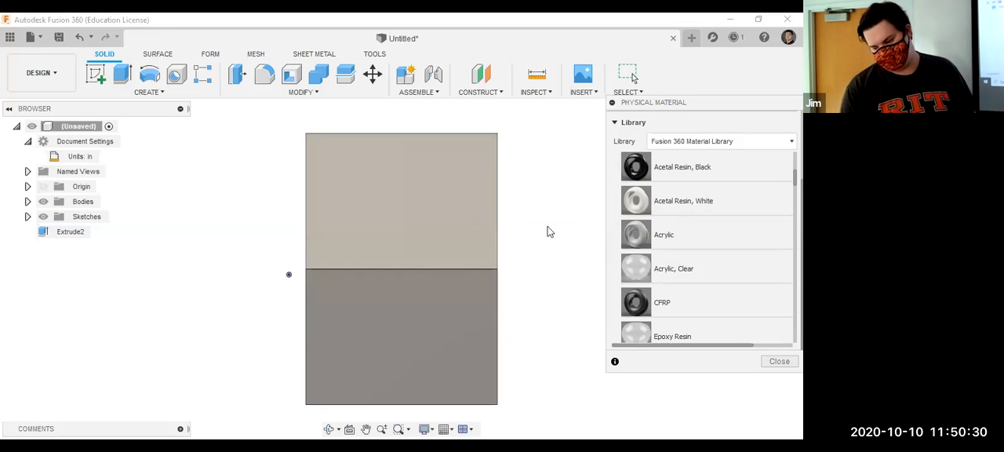
# Replace the design's current physical material with ABS Plastic and close the physical material settings.
pyautogui.click(635, 238)
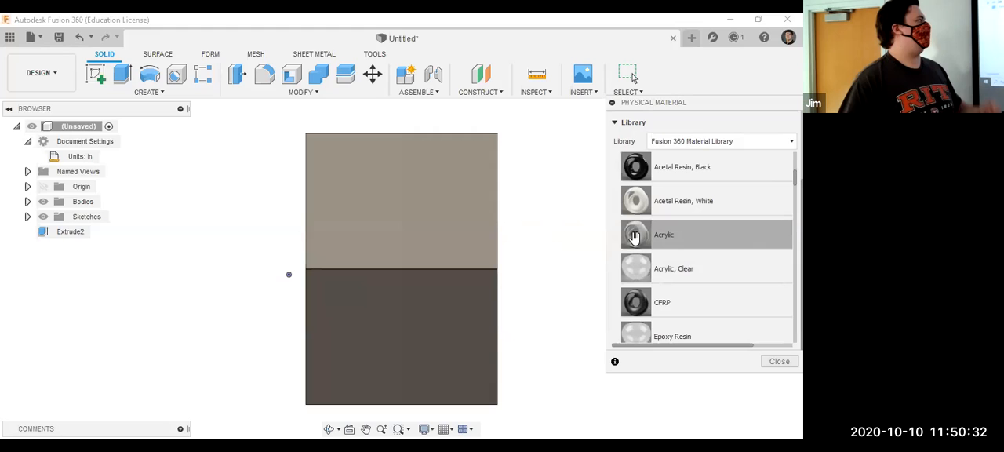
pyautogui.click(636, 271)
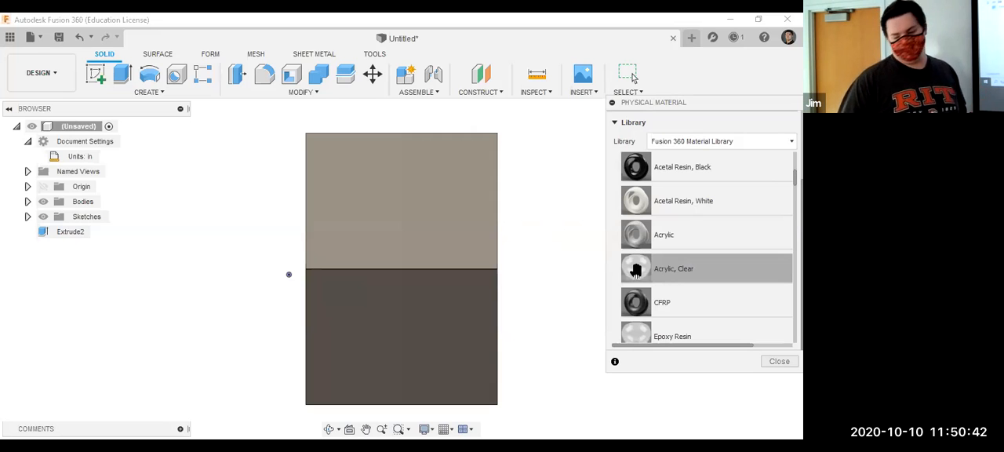
pyautogui.scroll(2, 636, 270)
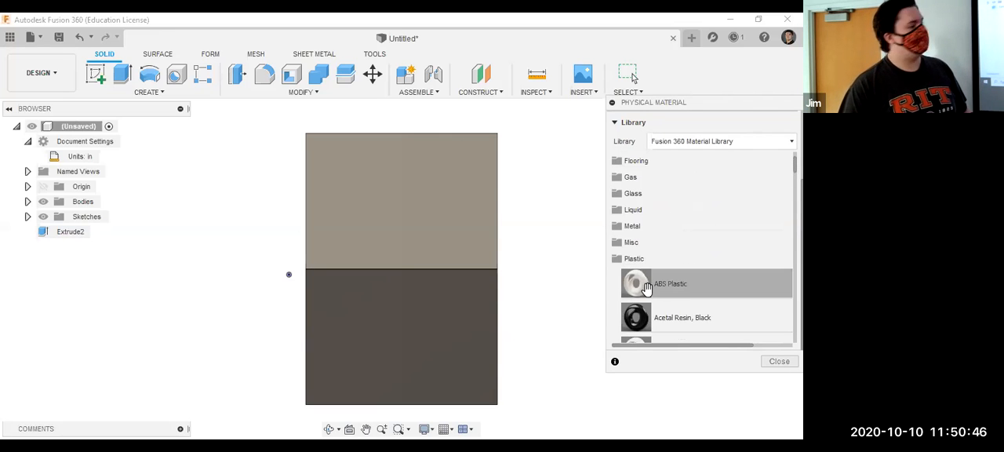
pyautogui.moveTo(645, 288); pyautogui.dragTo(701, 276)
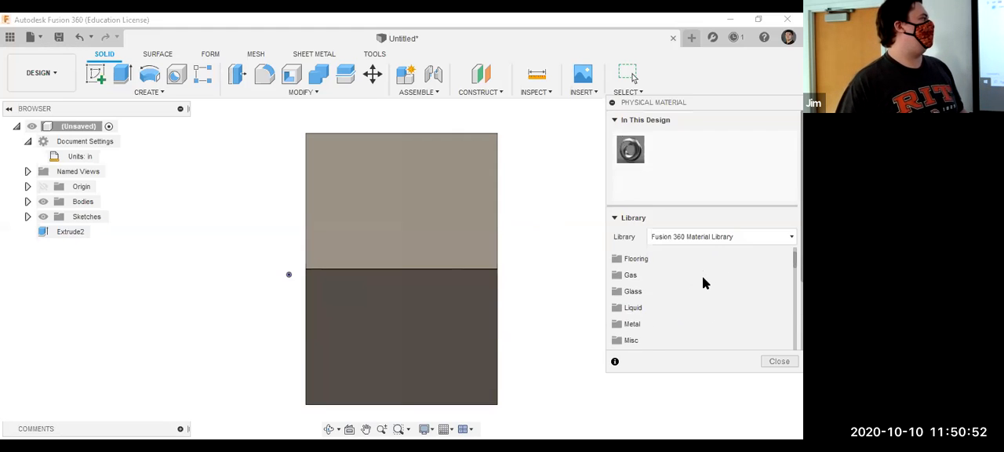
pyautogui.scroll(-2, 702, 276)
pyautogui.moveTo(683, 271); pyautogui.dragTo(627, 154)
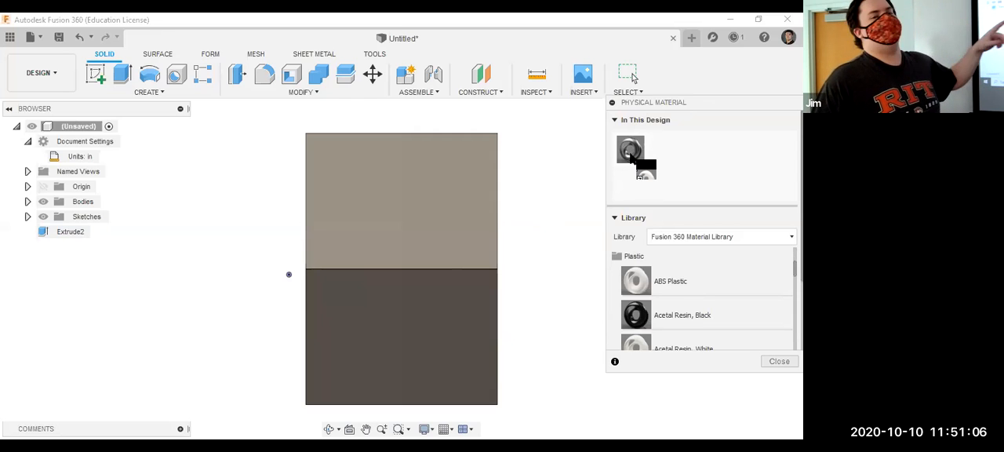
pyautogui.moveTo(624, 152); pyautogui.dragTo(624, 153)
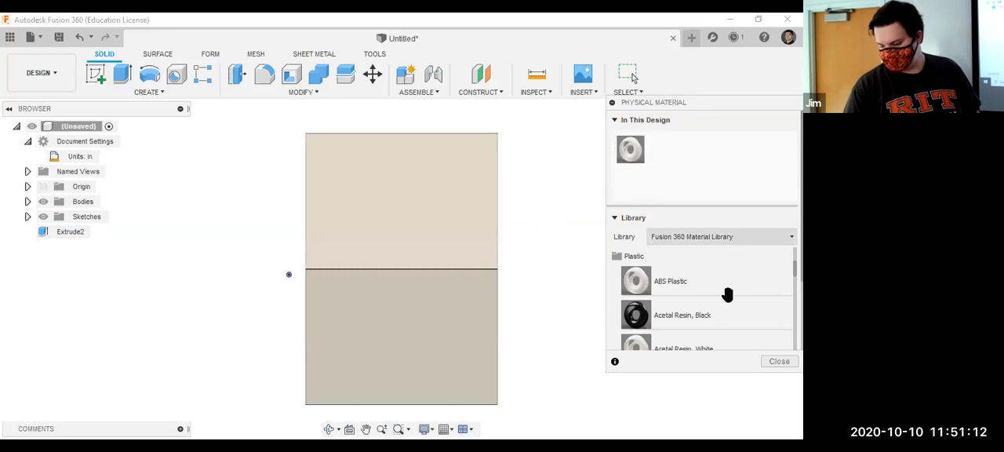
pyautogui.click(779, 362)
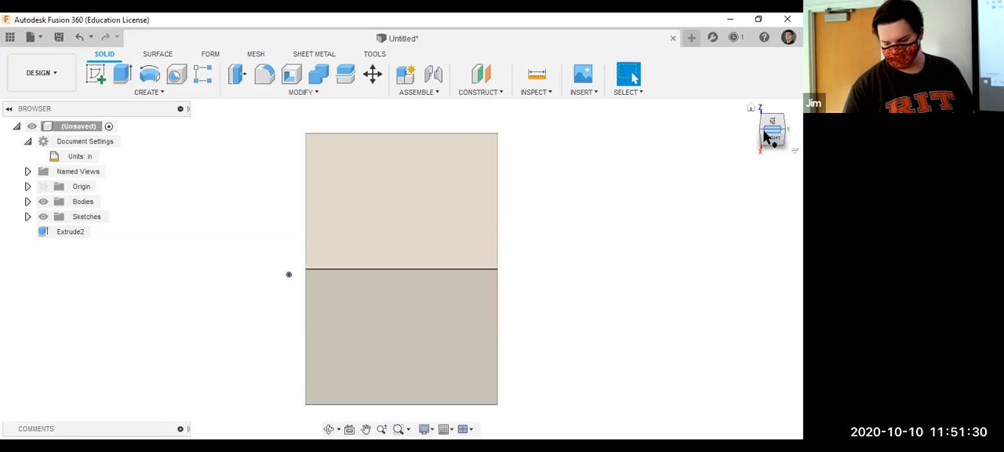
# Open the appearance settings and apply Paper (White) from the Miscellaneous appearances to the box body.
pyautogui.click(322, 92)
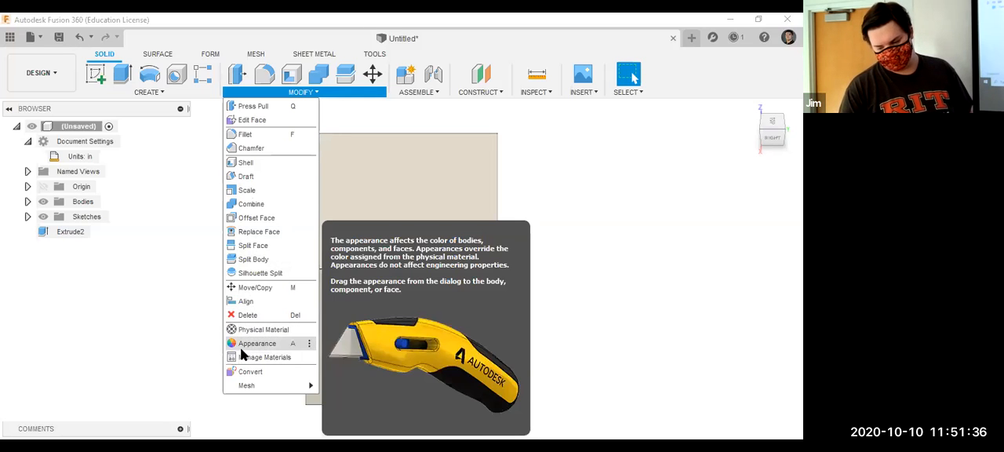
pyautogui.click(241, 348)
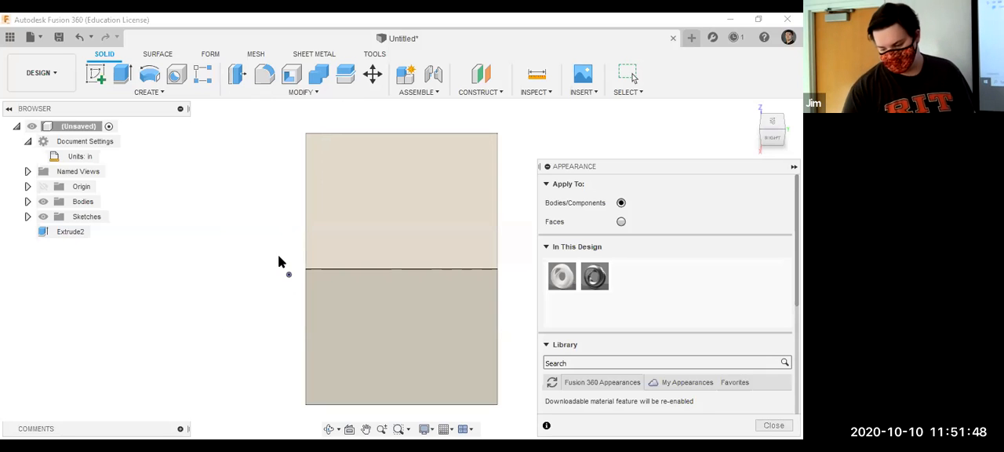
pyautogui.scroll(-2, 676, 292)
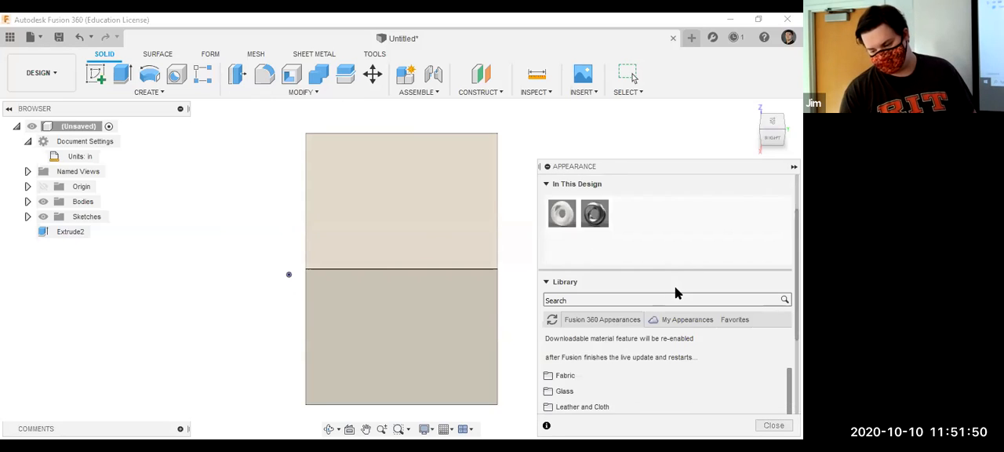
pyautogui.scroll(-4, 676, 292)
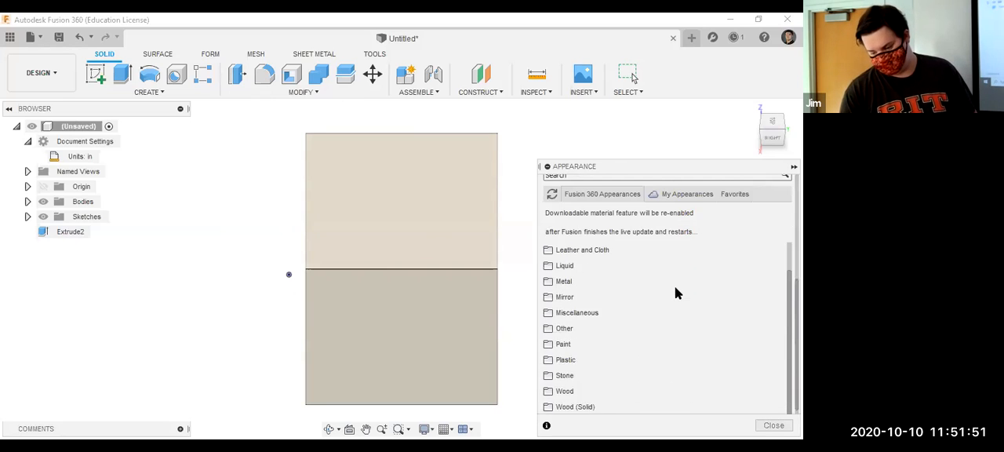
pyautogui.click(600, 310)
pyautogui.scroll(-4, 598, 311)
pyautogui.moveTo(600, 310); pyautogui.dragTo(243, 273)
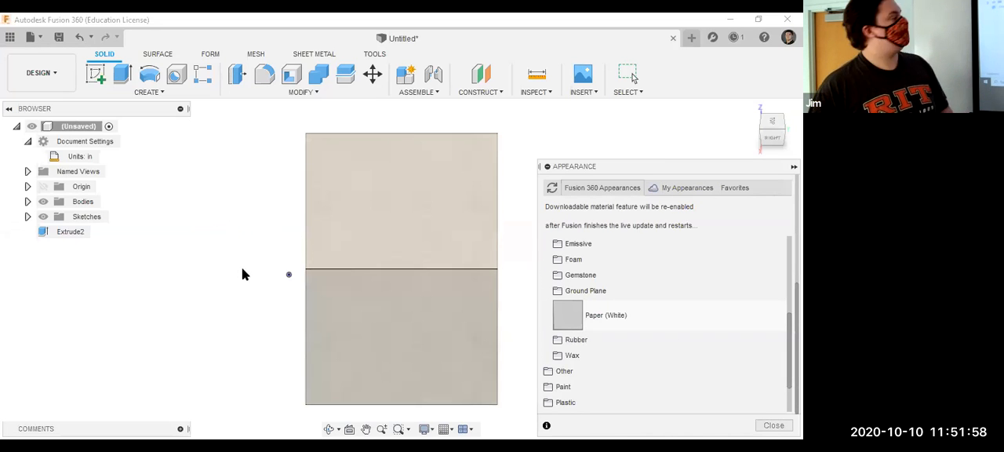
# Apply the Carbon Fiber - Plain appearance to the box body and inspect its weave up close.
pyautogui.scroll(-3, 596, 294)
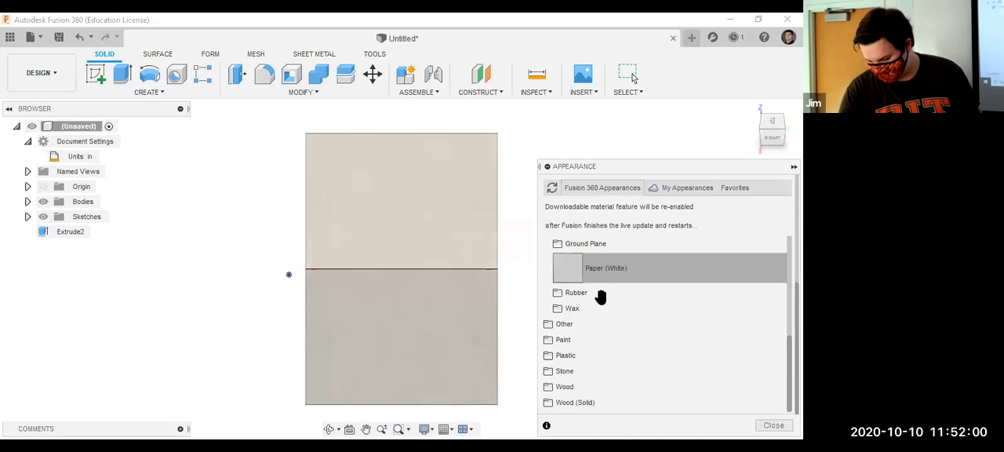
pyautogui.scroll(5, 601, 294)
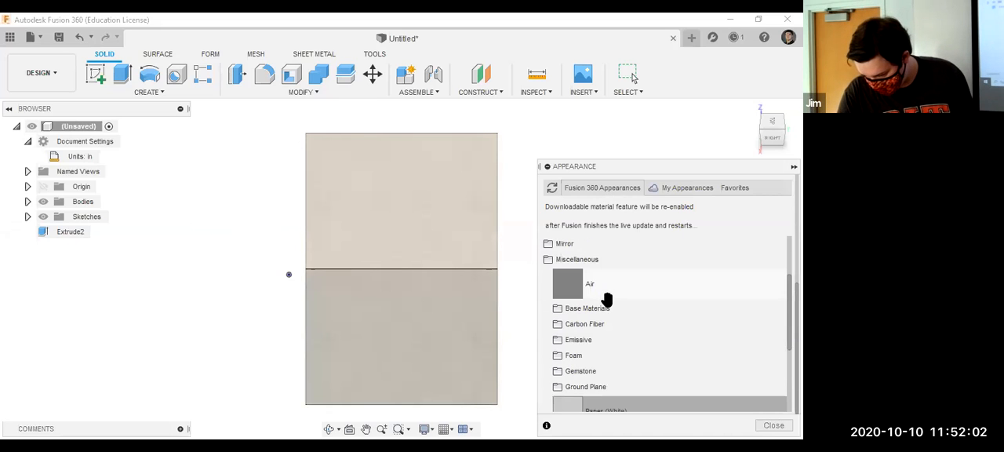
pyautogui.scroll(-3, 604, 296)
pyautogui.click(601, 247)
pyautogui.moveTo(601, 259); pyautogui.dragTo(463, 179)
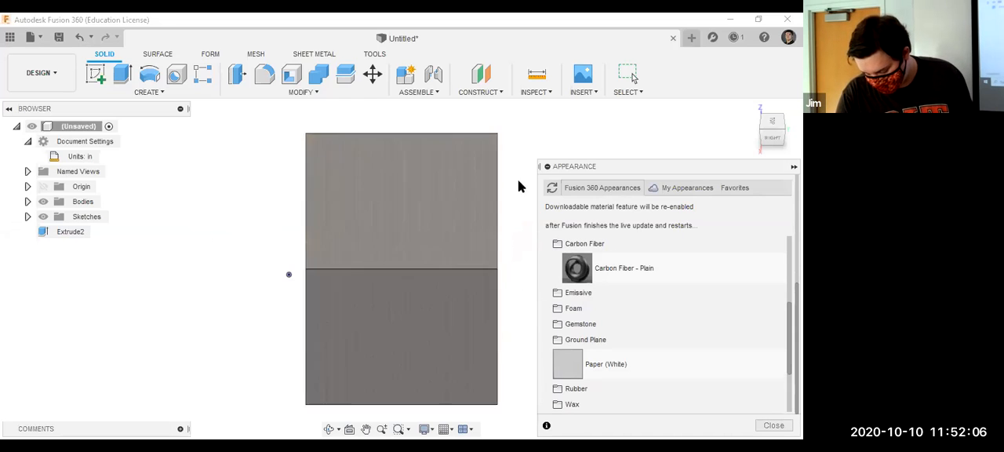
pyautogui.scroll(10, 459, 201)
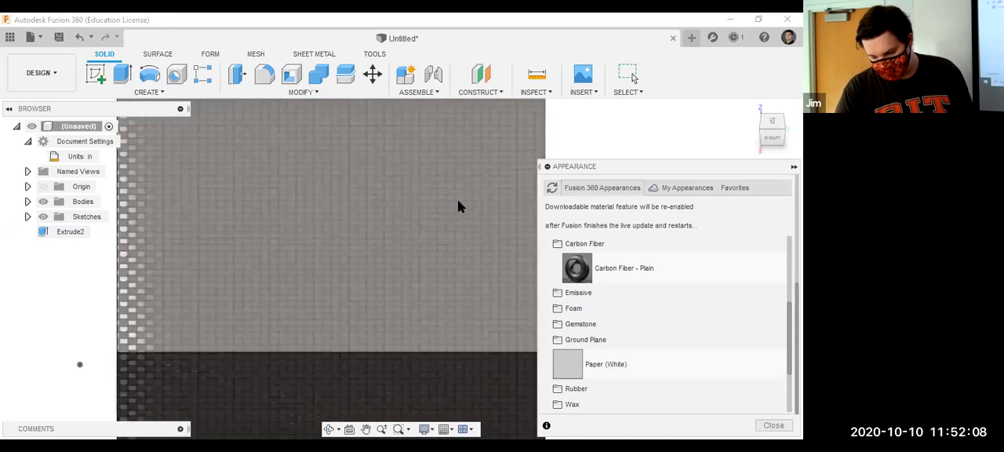
pyautogui.scroll(-10, 458, 200)
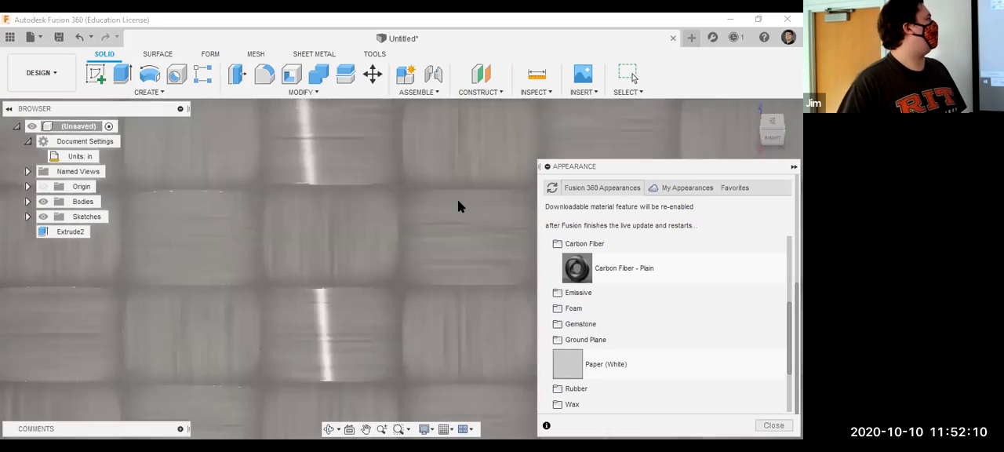
pyautogui.scroll(-5, 459, 206)
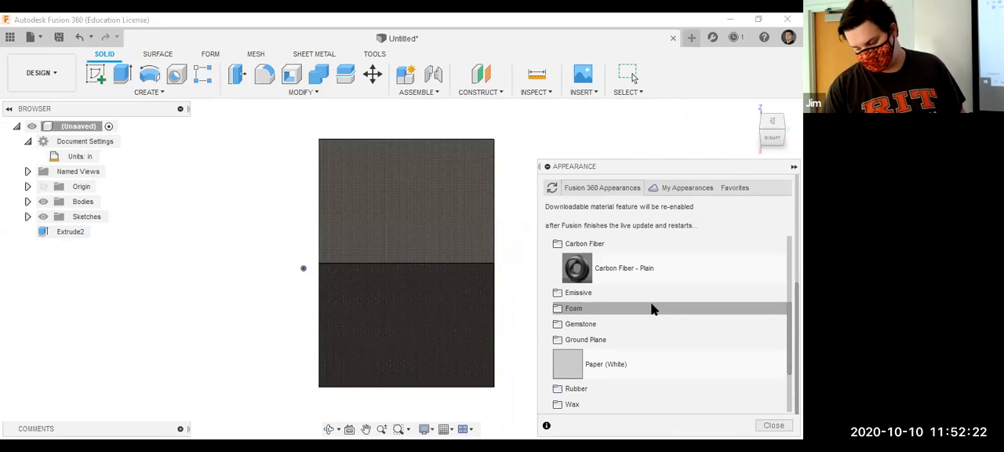
pyautogui.moveTo(650, 280); pyautogui.dragTo(455, 243)
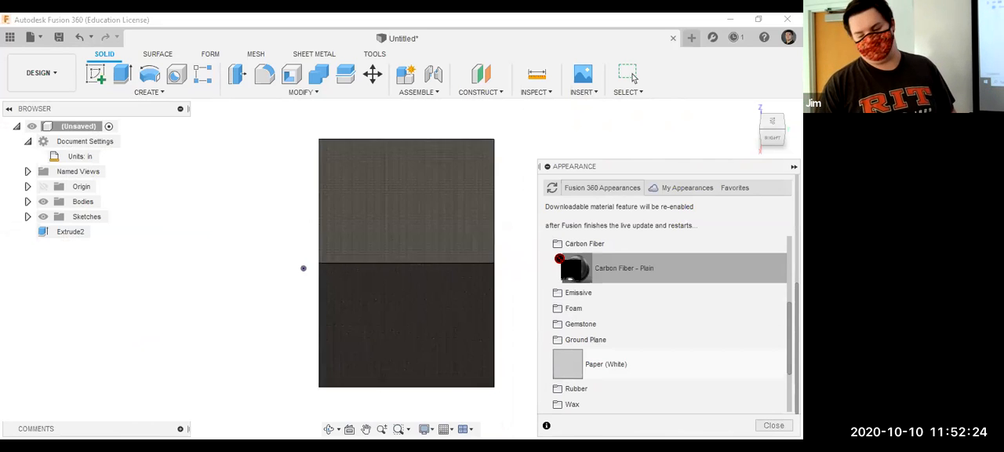
# Apply the Walnut wood appearance to the box body and replace it with Pine, checking the grain of each.
pyautogui.scroll(-2, 582, 269)
pyautogui.scroll(-2, 581, 269)
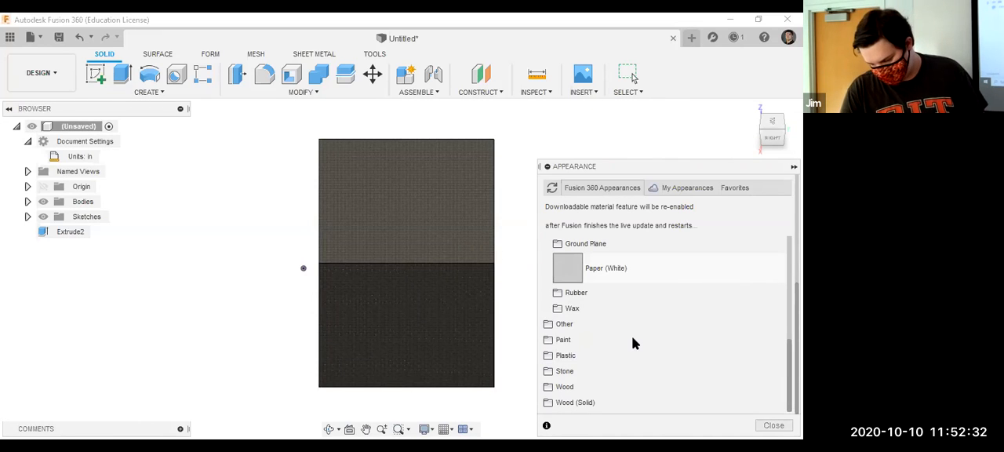
pyautogui.click(582, 387)
pyautogui.scroll(-7, 586, 332)
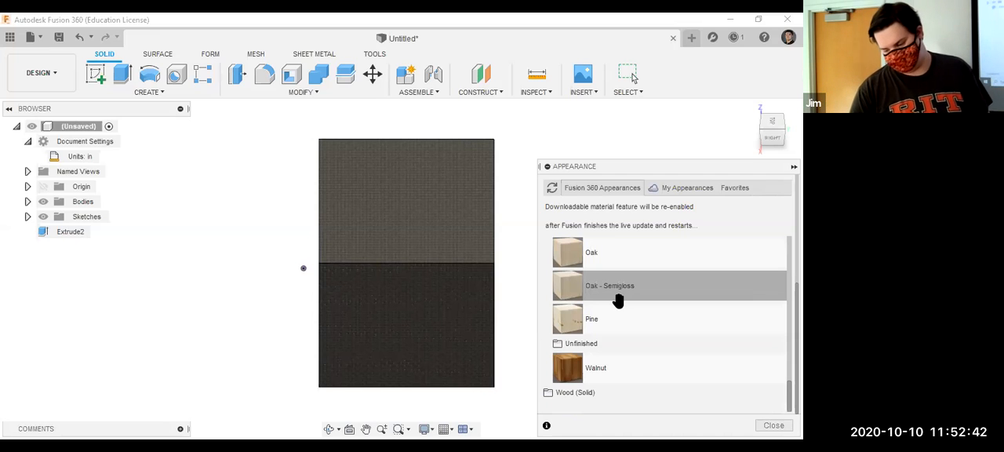
pyautogui.moveTo(621, 366); pyautogui.dragTo(385, 192)
pyautogui.scroll(5, 522, 173)
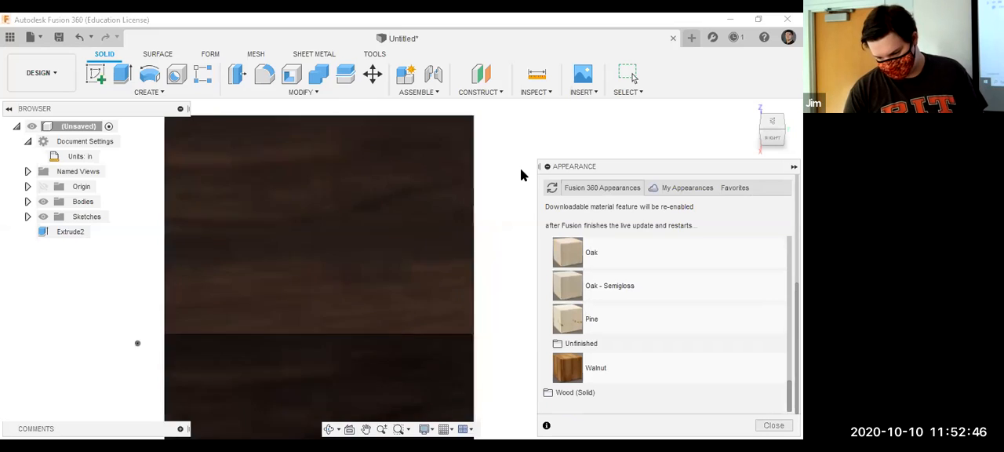
pyautogui.scroll(-4, 457, 190)
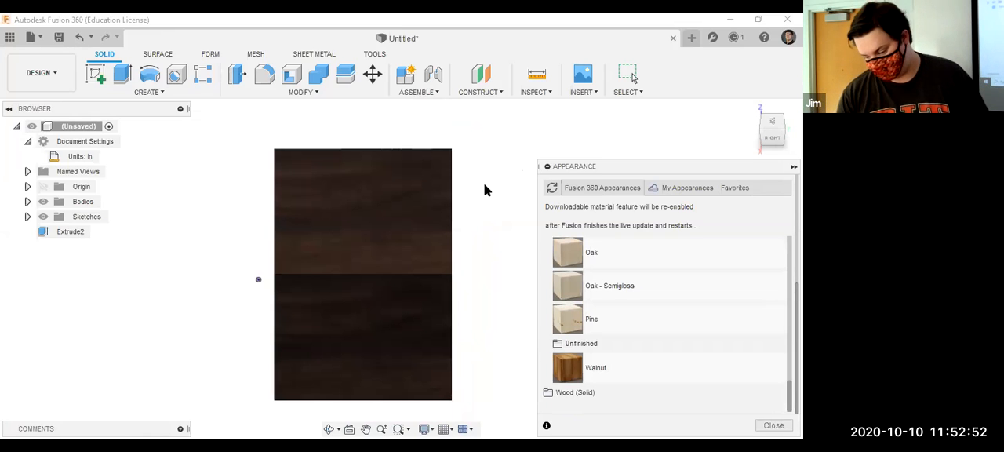
pyautogui.moveTo(569, 317); pyautogui.dragTo(456, 224)
pyautogui.scroll(5, 458, 227)
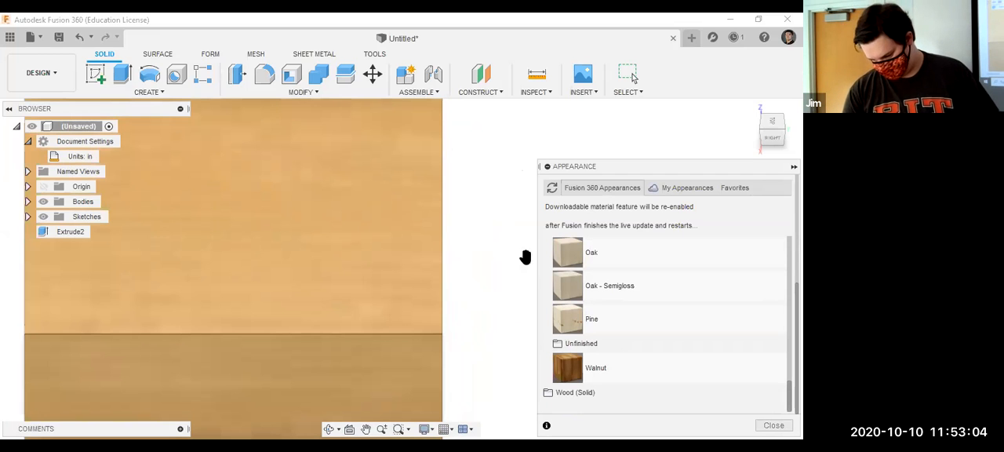
# Browse the Paint appearances and reapply Carbon Fiber - Plain from the Miscellaneous category to the box body.
pyautogui.click(568, 391)
pyautogui.scroll(-3, 610, 361)
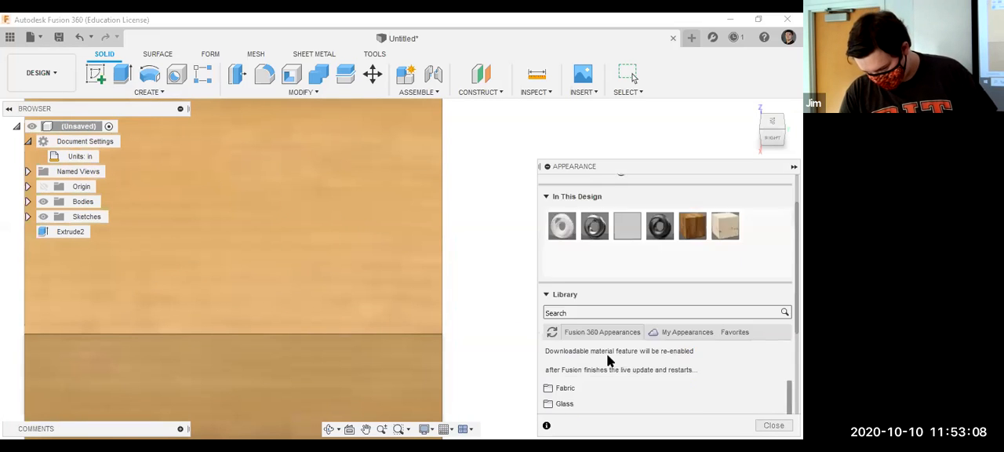
pyautogui.scroll(-3, 610, 360)
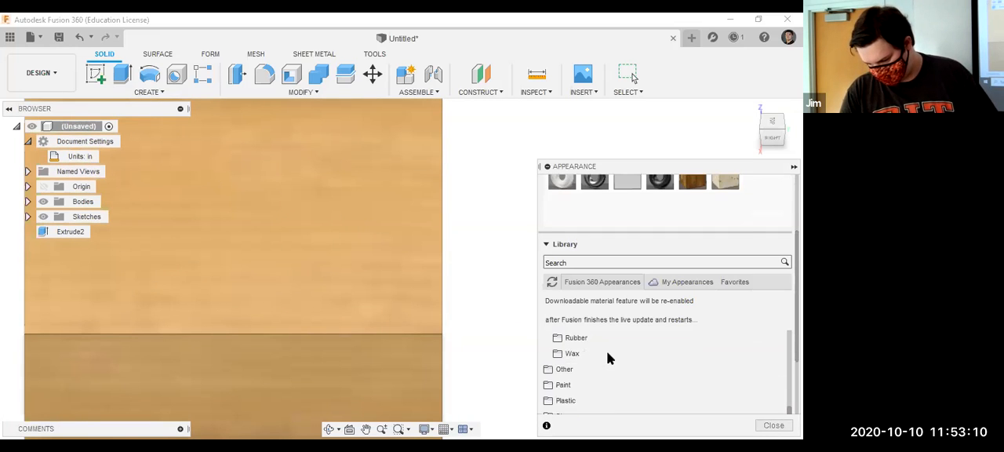
pyautogui.scroll(-2, 621, 365)
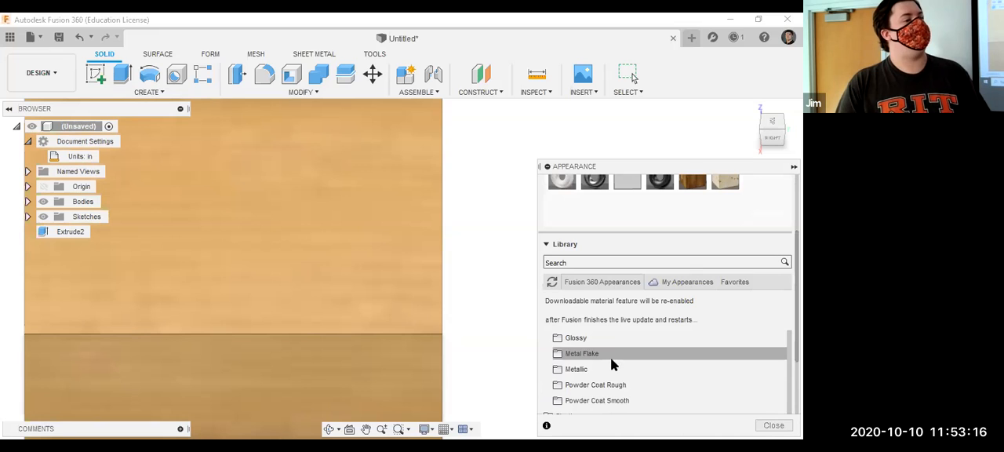
pyautogui.scroll(10, 611, 366)
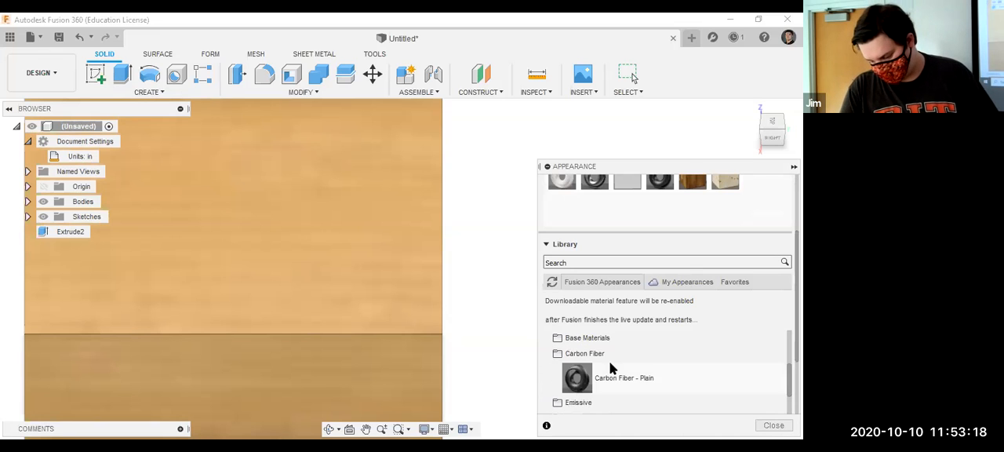
pyautogui.moveTo(595, 365); pyautogui.dragTo(238, 191)
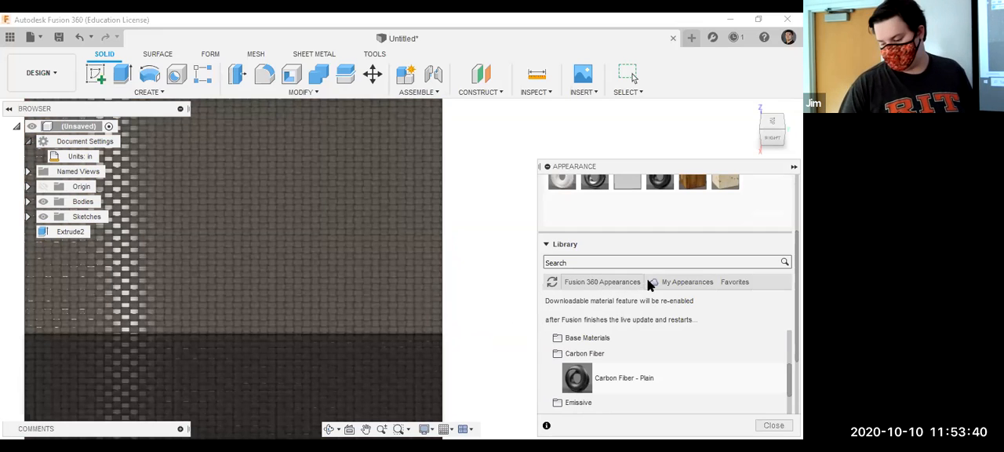
# Check the favorites option for Carbon Fiber - Plain and look into My Appearances before returning to the Fusion 360 appearances.
pyautogui.rightClick(618, 376)
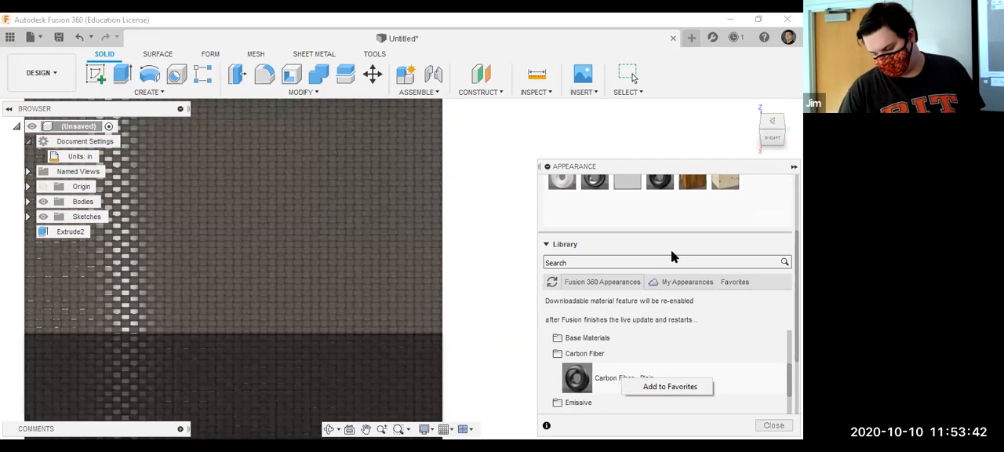
pyautogui.click(687, 283)
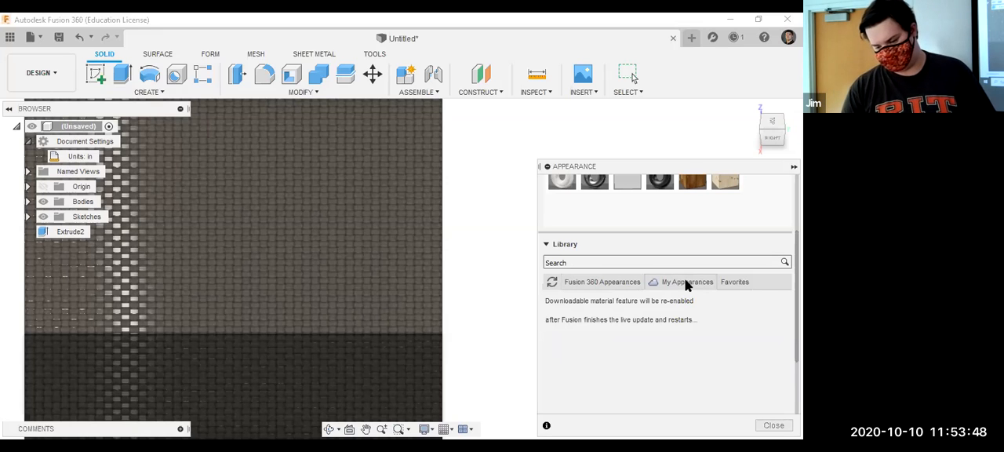
pyautogui.click(601, 283)
pyautogui.scroll(-3, 597, 359)
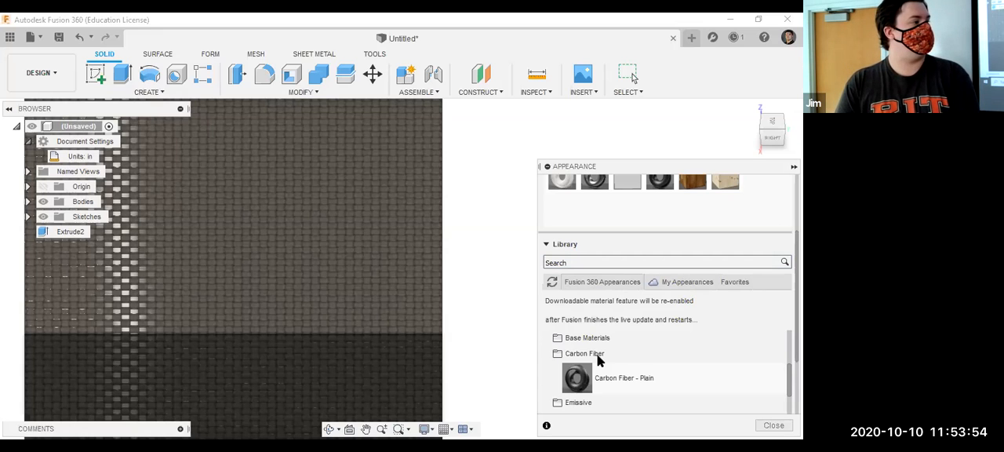
# Browse the Powder Coat Rough paints and try to download Powder Coat - Rough (Blue).
pyautogui.scroll(-3, 598, 360)
pyautogui.scroll(-5, 599, 359)
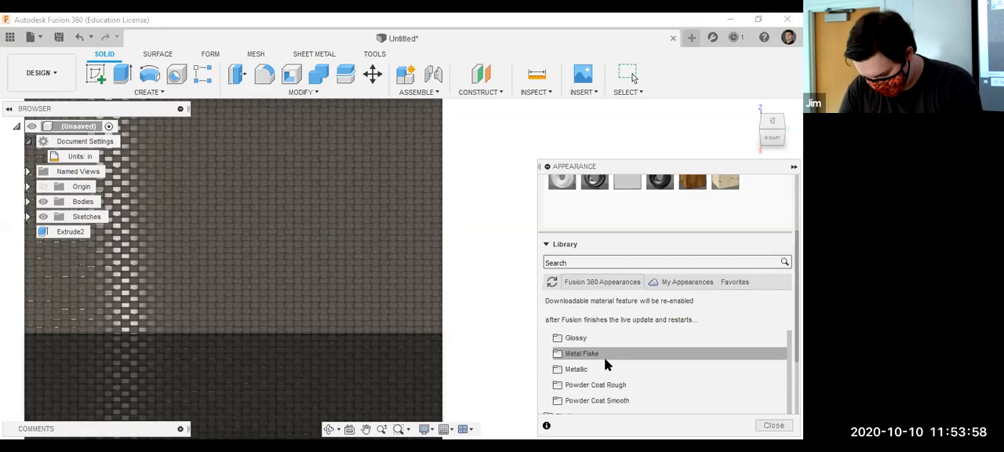
pyautogui.click(602, 385)
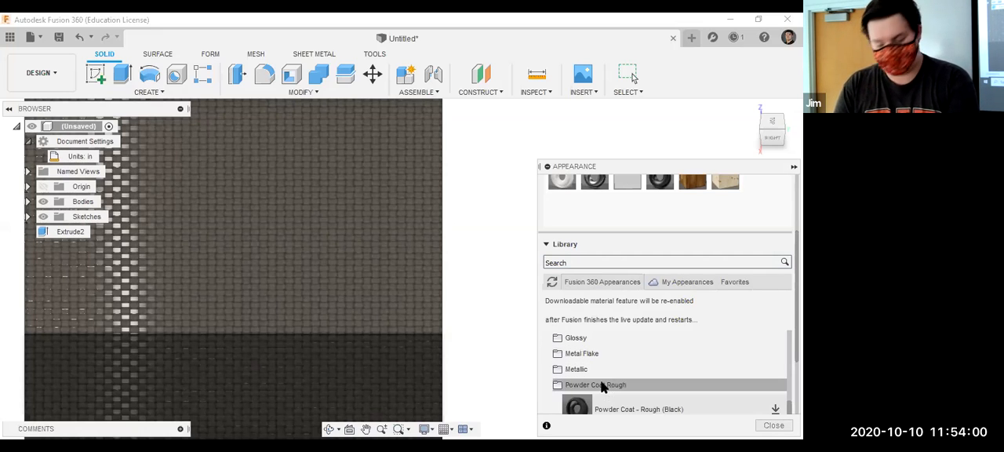
pyautogui.scroll(-3, 607, 385)
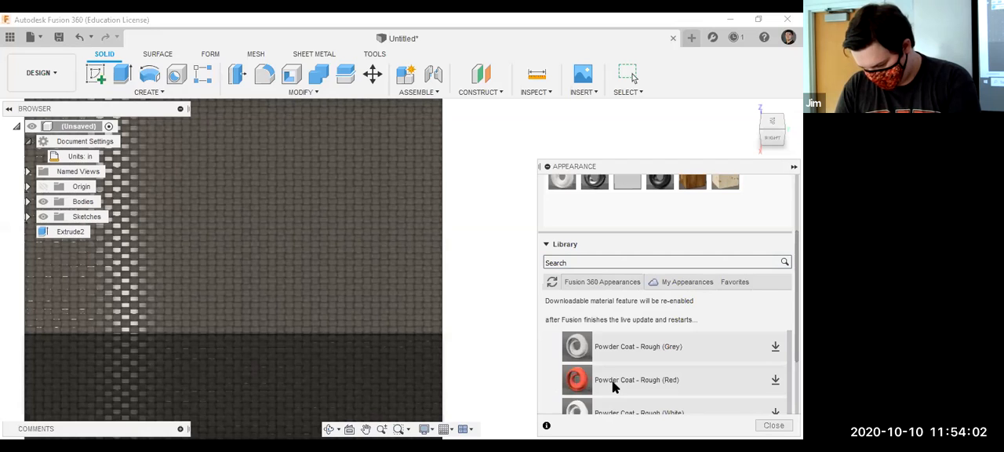
pyautogui.scroll(3, 615, 376)
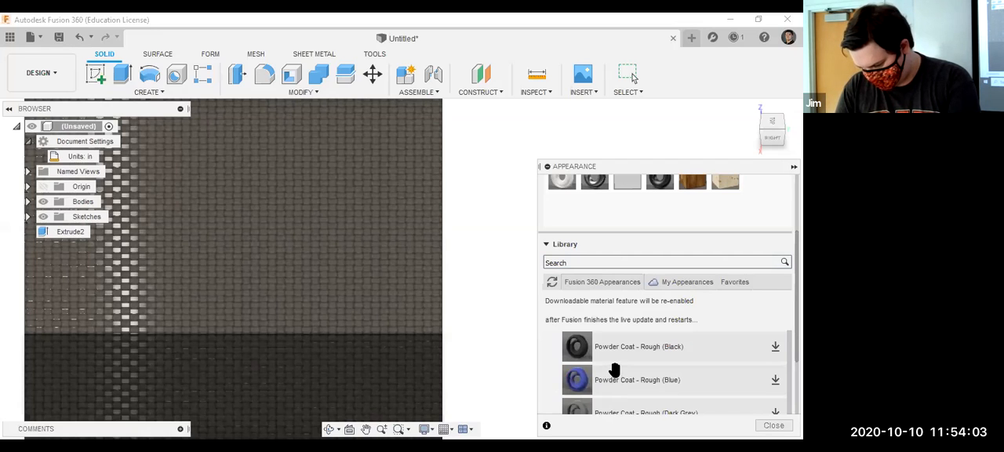
pyautogui.click(771, 379)
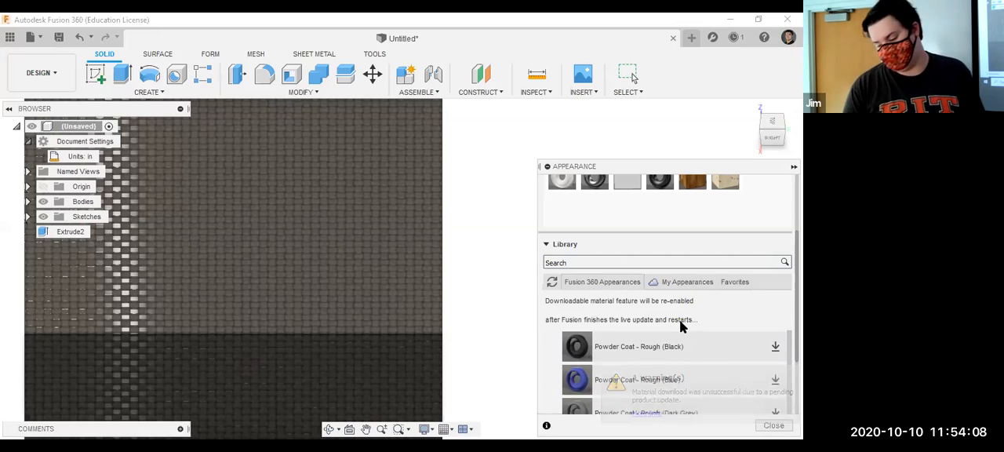
# Look through the Metal Flake paints in the appearance library and close the appearance settings.
pyautogui.scroll(-6, 668, 350)
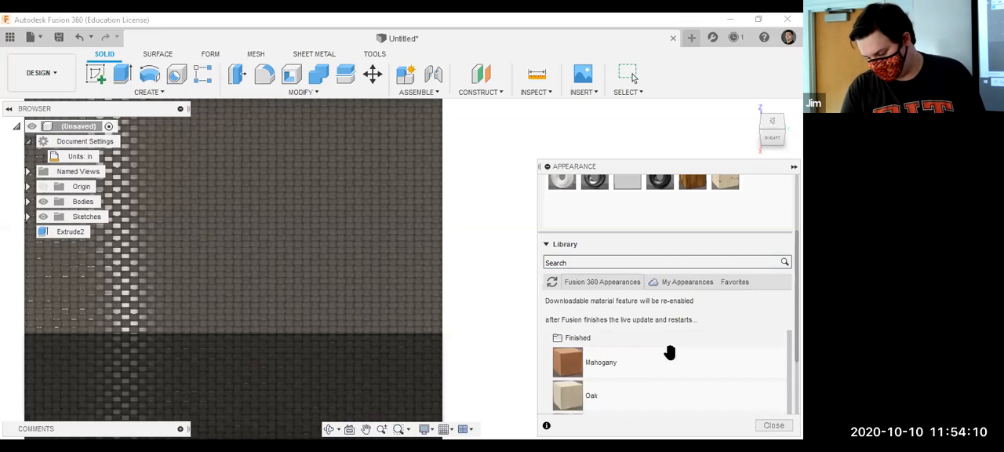
pyautogui.scroll(8, 667, 349)
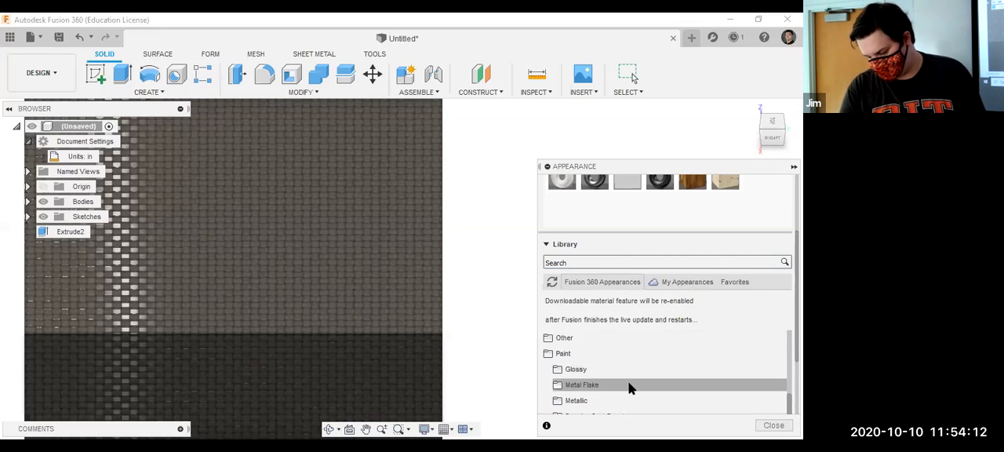
pyautogui.click(630, 384)
pyautogui.scroll(-5, 630, 384)
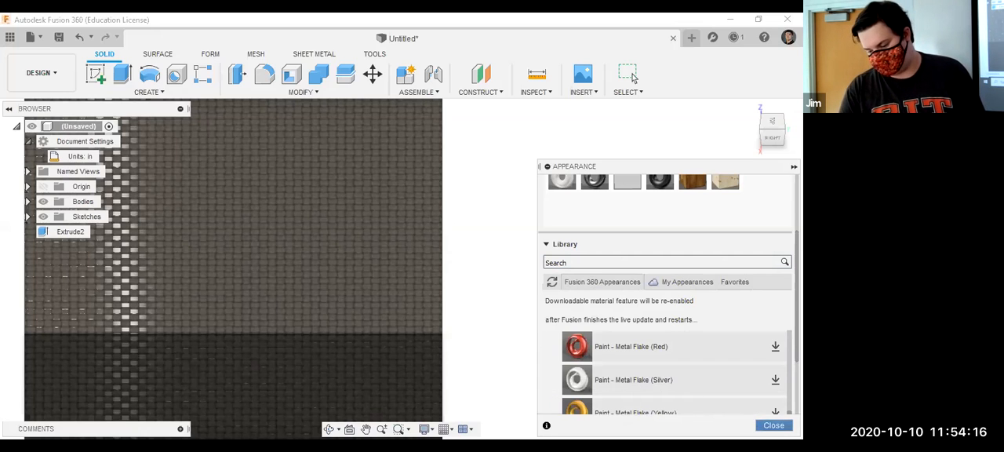
pyautogui.click(774, 425)
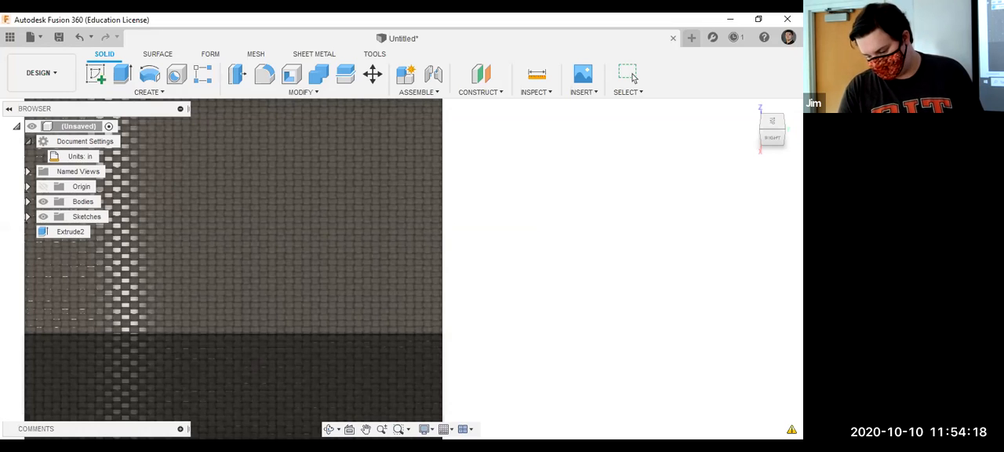
pyautogui.click(632, 76)
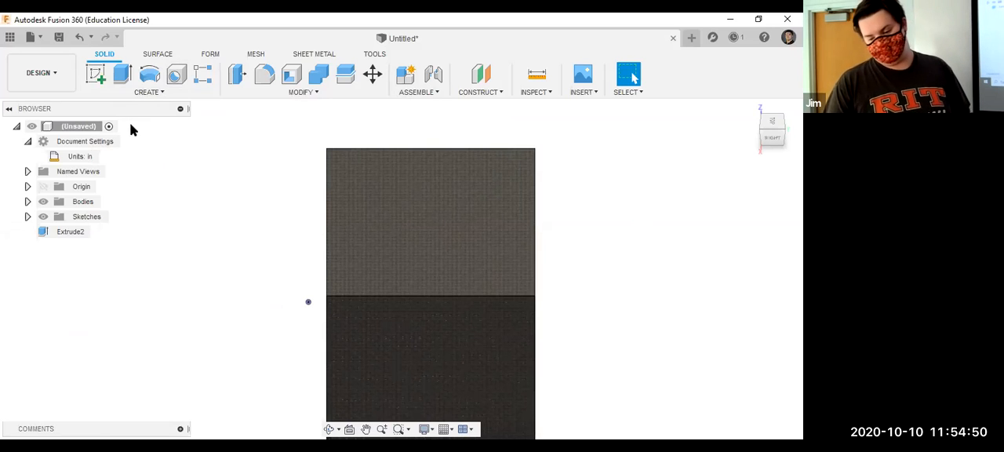
pyautogui.click(98, 73)
pyautogui.click(386, 188)
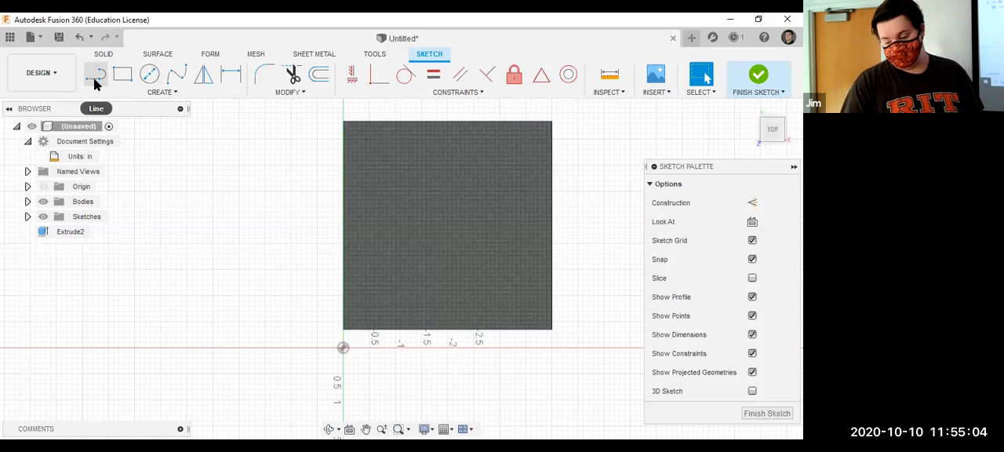
pyautogui.click(95, 78)
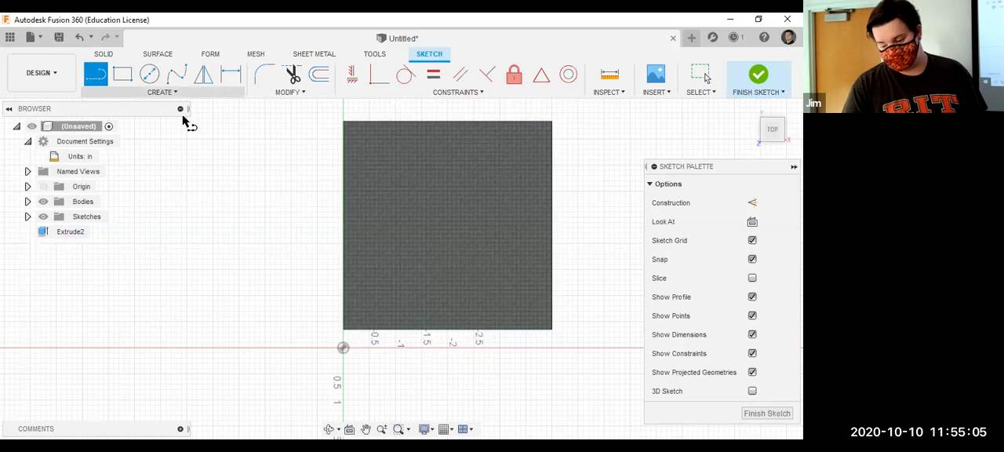
pyautogui.rightClick(390, 216)
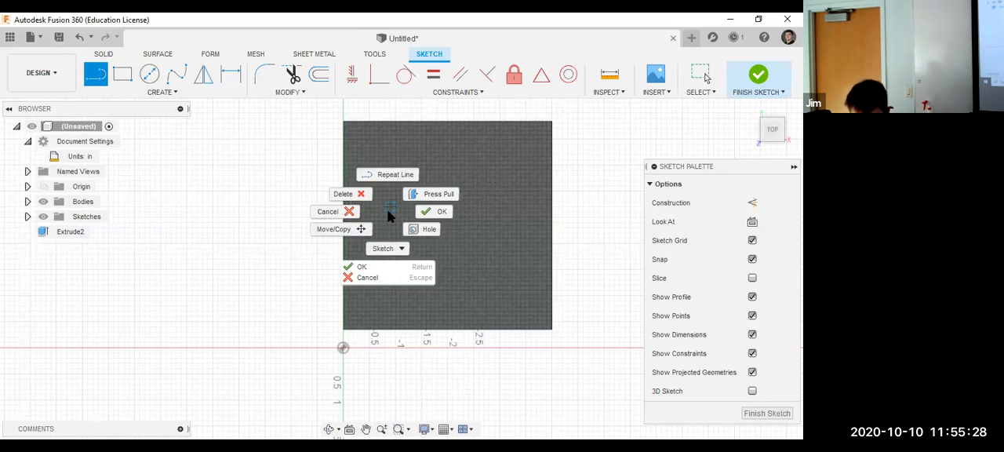
pyautogui.click(608, 189)
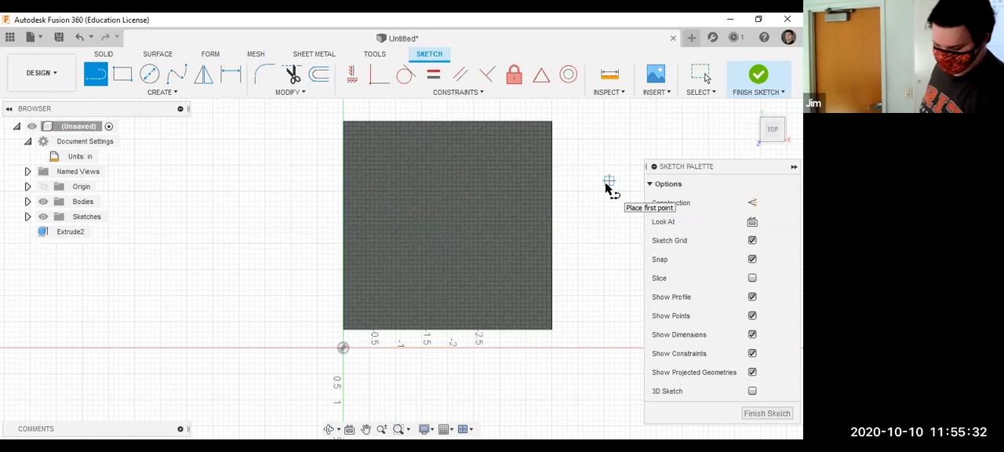
pyautogui.press('Escape')
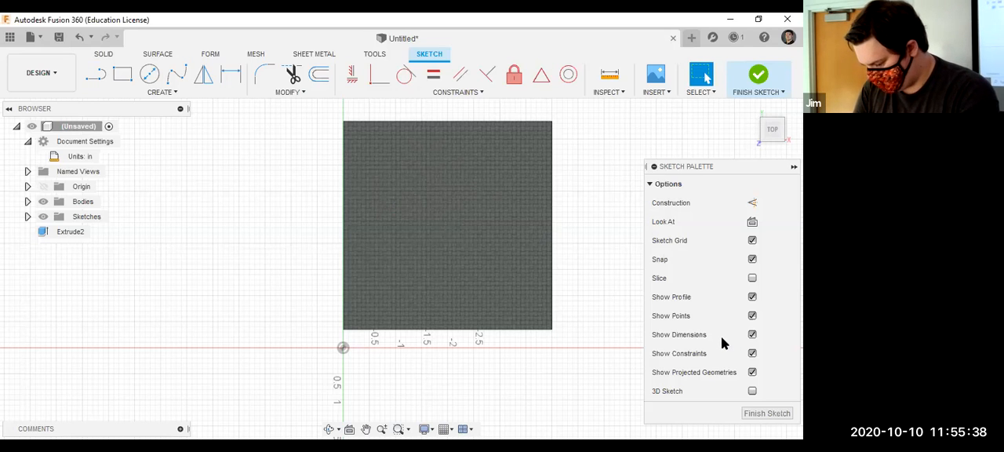
pyautogui.click(776, 414)
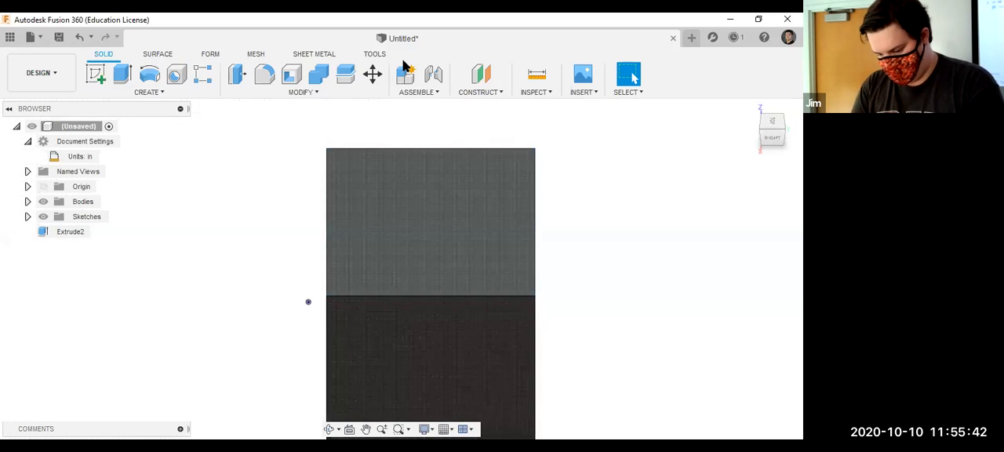
# Apply the white appearance already in the design to the box and keep the appearances applied to bodies.
pyautogui.click(303, 92)
pyautogui.click(236, 345)
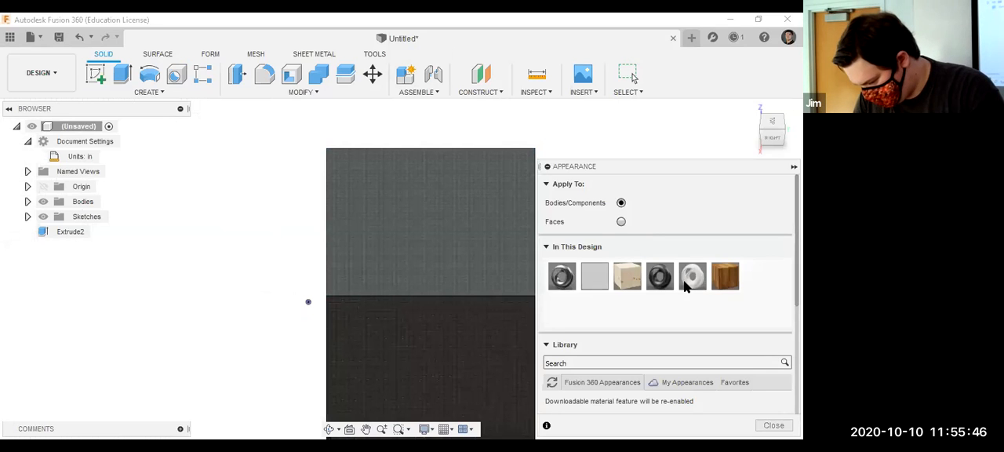
pyautogui.moveTo(684, 286); pyautogui.dragTo(396, 251)
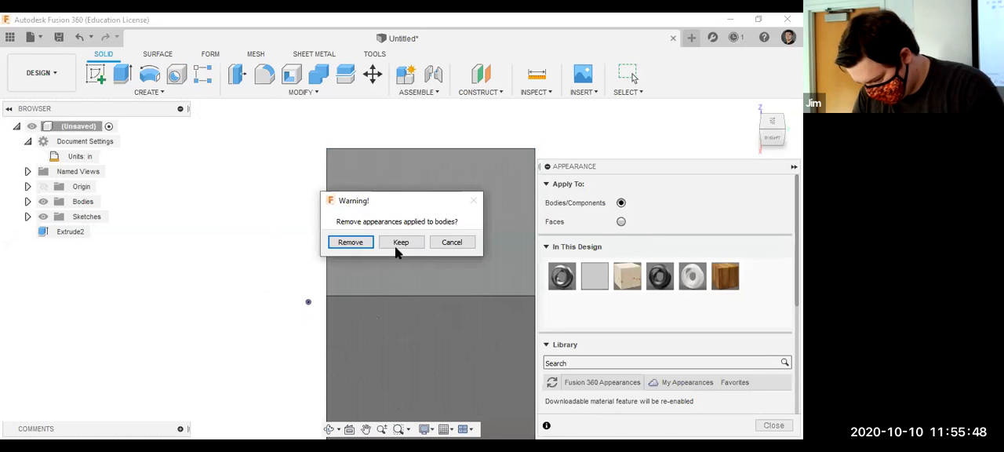
pyautogui.click(400, 245)
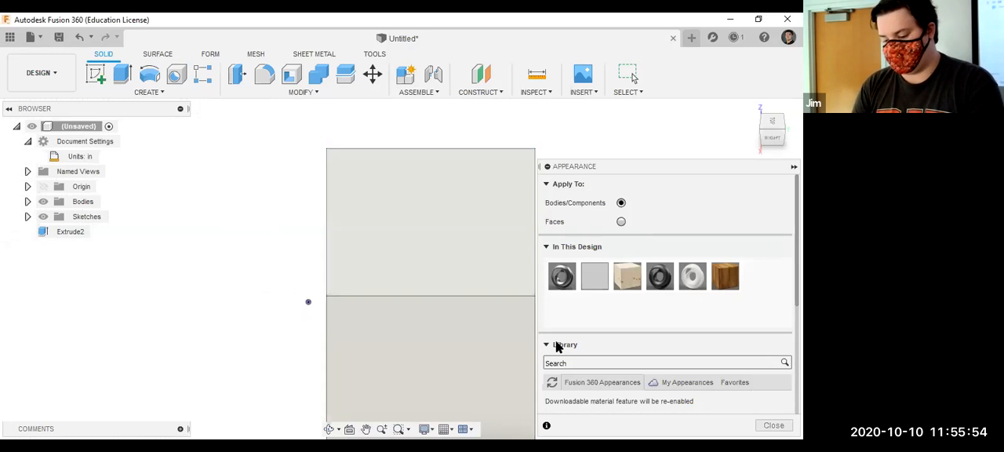
# Start a sketch on the box's top face and set the Line tool to draw construction geometry.
pyautogui.click(97, 76)
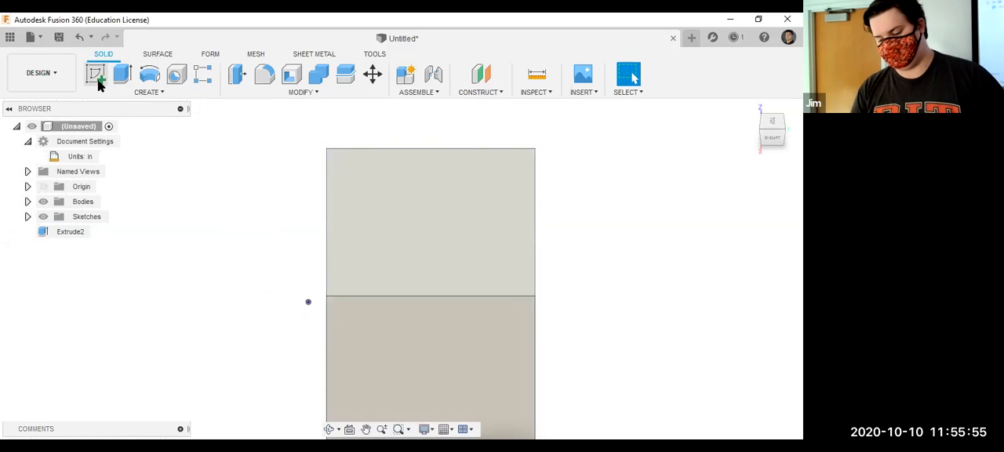
pyautogui.click(418, 242)
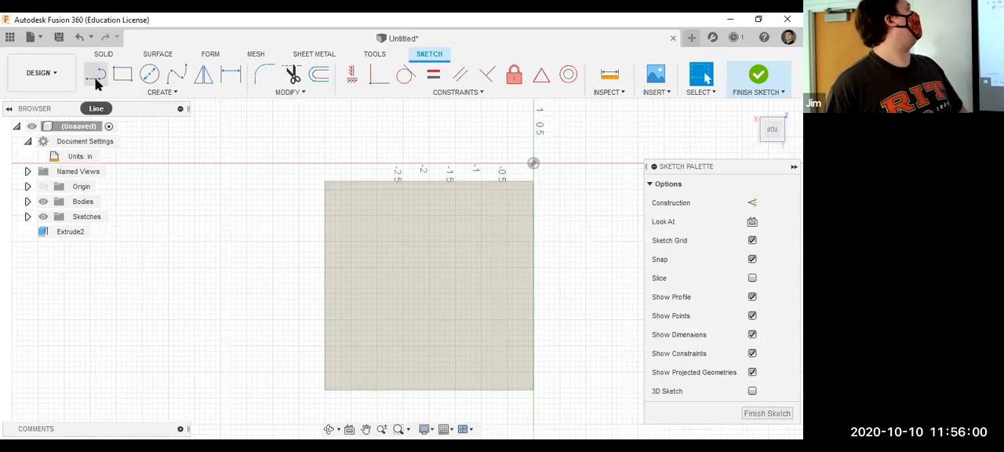
pyautogui.click(96, 80)
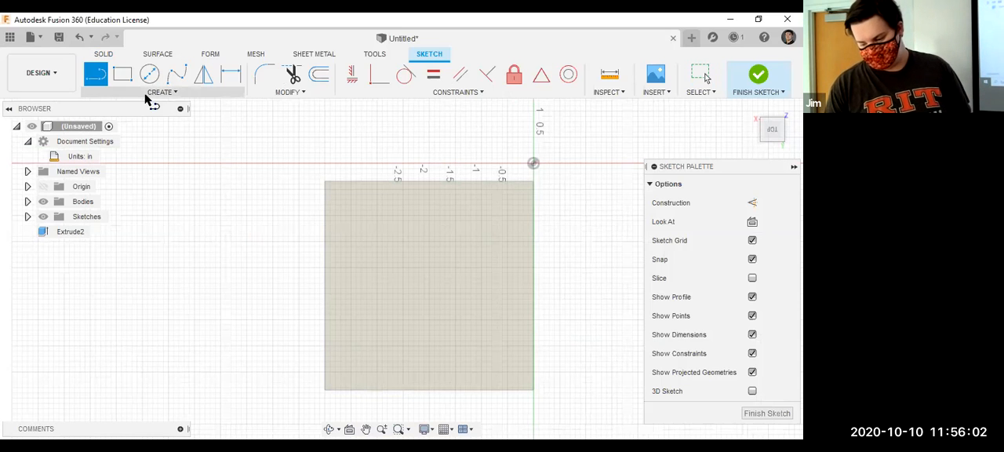
pyautogui.press('x')
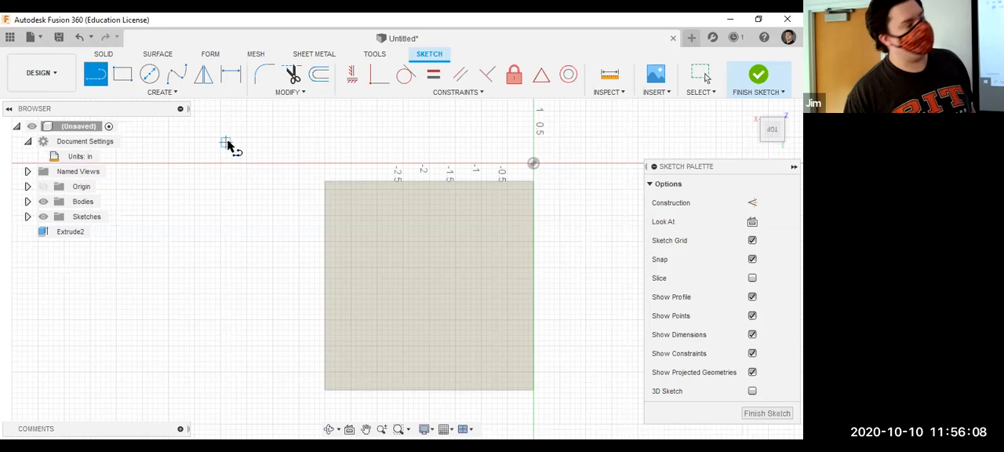
pyautogui.press('x')
pyautogui.press('x')
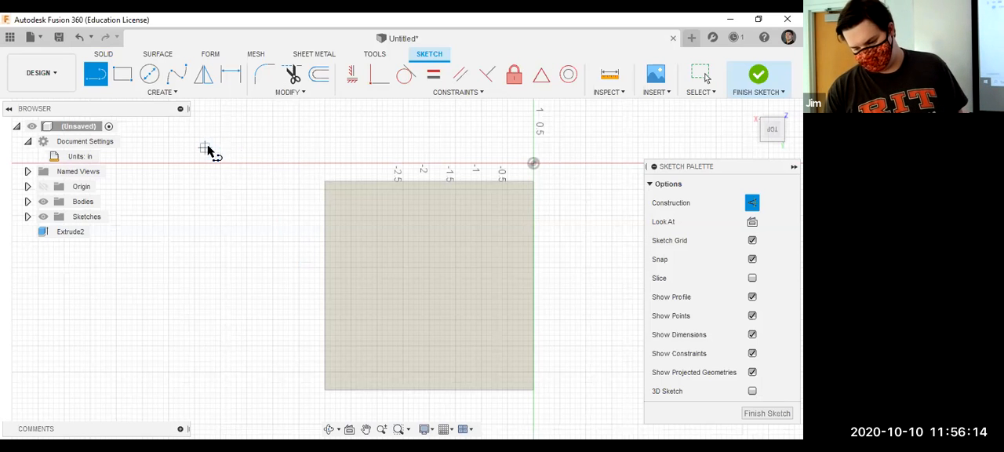
# Draw a construction line about 1.3 in long beside the box and add three construction lines that close a four-sided shape against it.
pyautogui.click(205, 147)
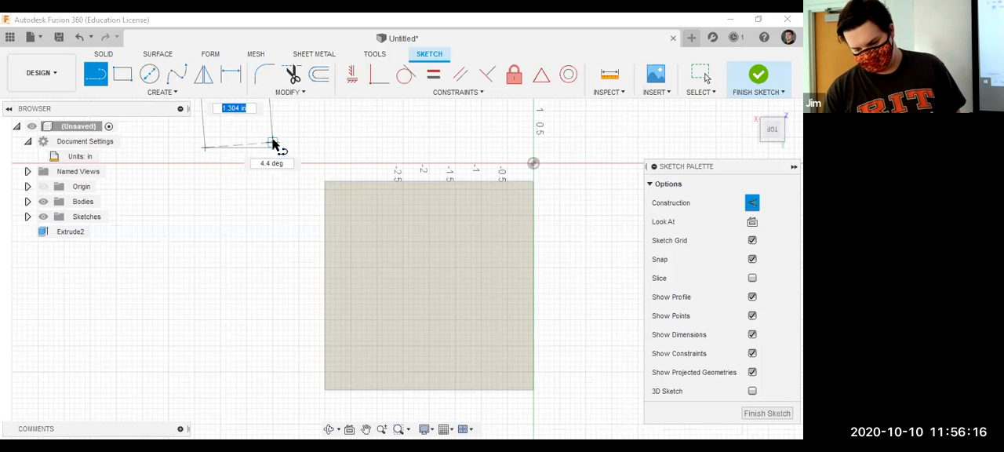
pyautogui.click(273, 145)
pyautogui.scroll(8, 250, 144)
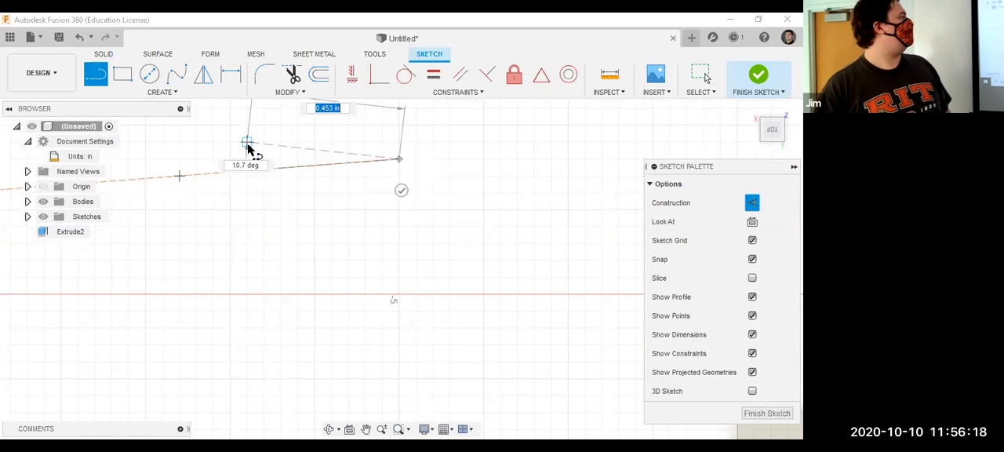
pyautogui.moveTo(390, 182); pyautogui.dragTo(408, 298)
pyautogui.click(408, 294)
pyautogui.click(192, 288)
pyautogui.click(184, 176)
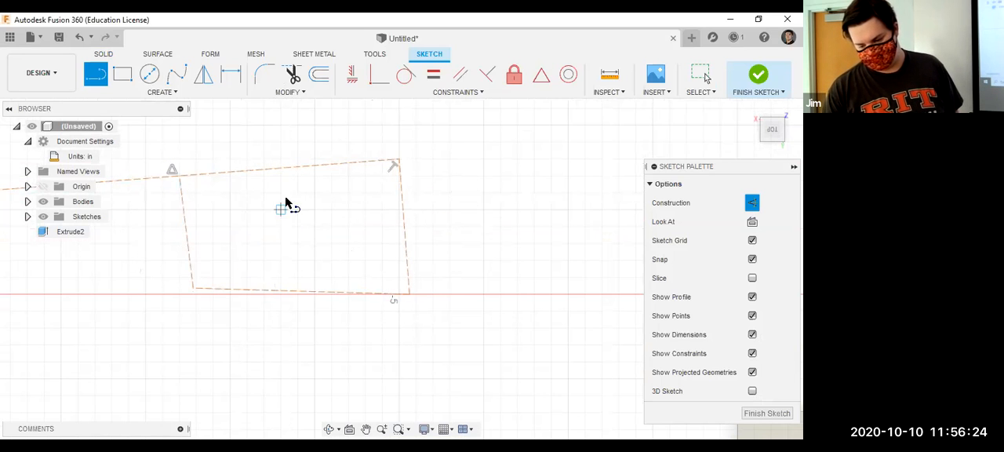
pyautogui.scroll(-2, 423, 248)
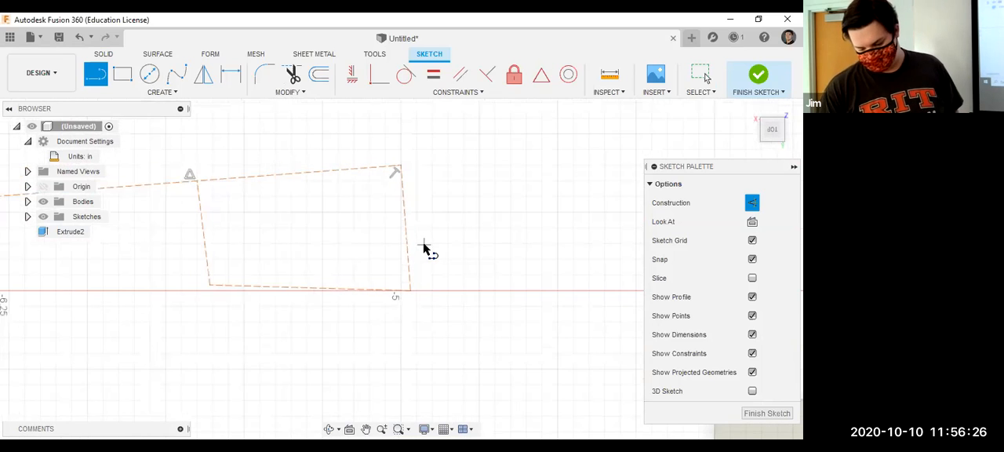
# Turn construction off, draw a closed four-sided shape with regular lines beside the construction outline, and select its profile.
pyautogui.press('x')
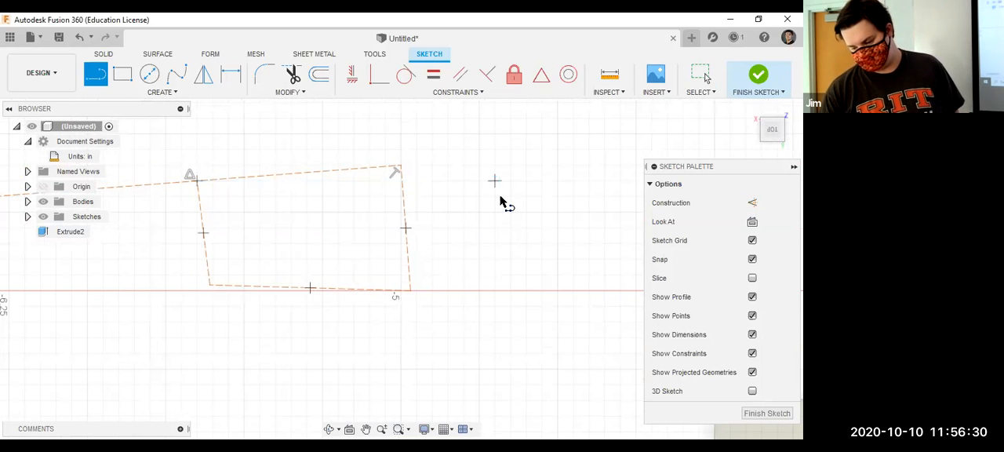
pyautogui.click(495, 181)
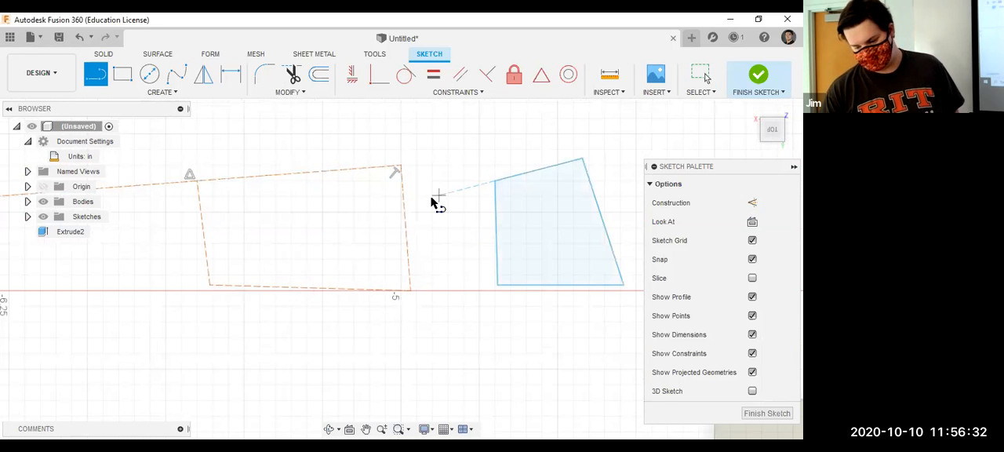
pyautogui.press('Escape')
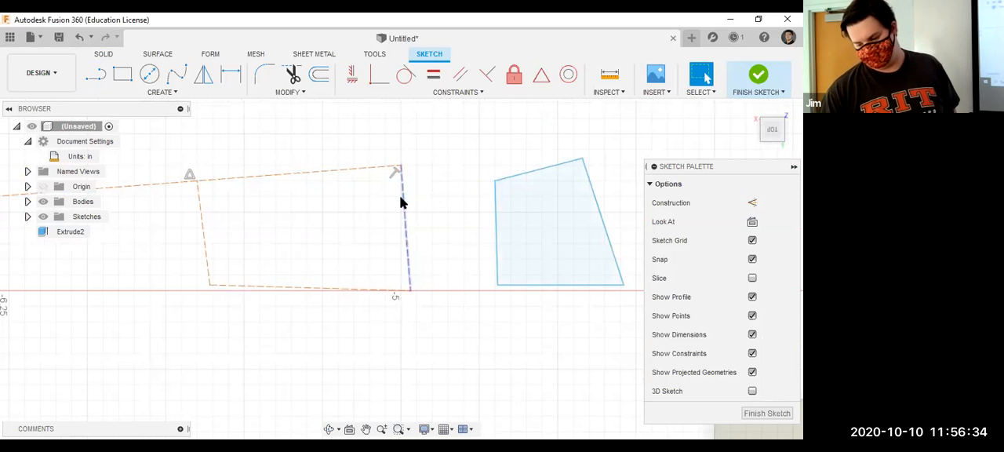
pyautogui.click(521, 266)
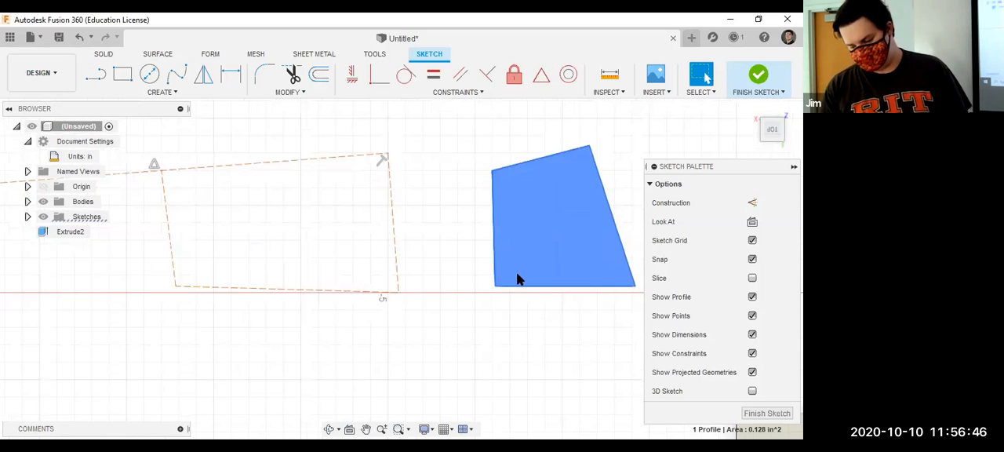
# Undo the regular and construction practice lines beside the box until the sketch has no lines left.
pyautogui.press('Delete')
pyautogui.hotkey('ctrl', 'z')
pyautogui.hotkey('ctrl', 'z')
pyautogui.hotkey('ctrl', 'z')
pyautogui.hotkey('ctrl', 'z')
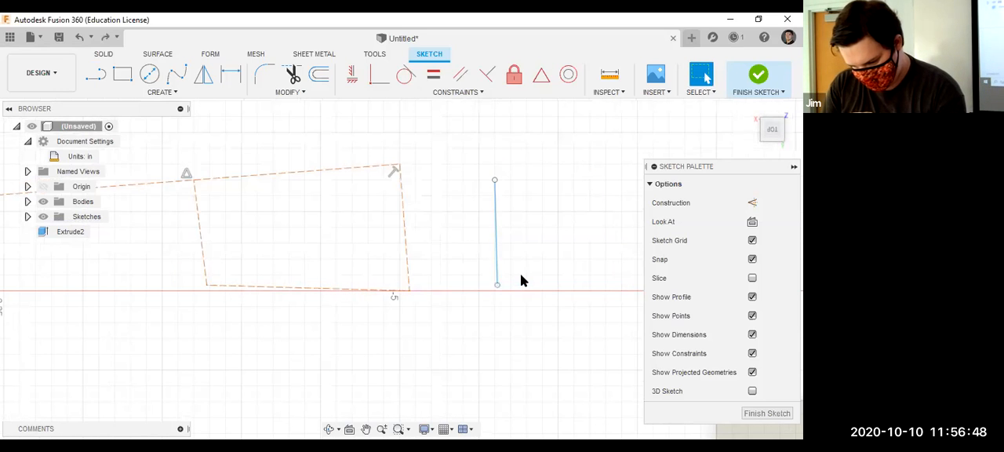
pyautogui.hotkey('ctrl', 'z')
pyautogui.hotkey('ctrl', 'z')
pyautogui.hotkey('ctrl', 'z')
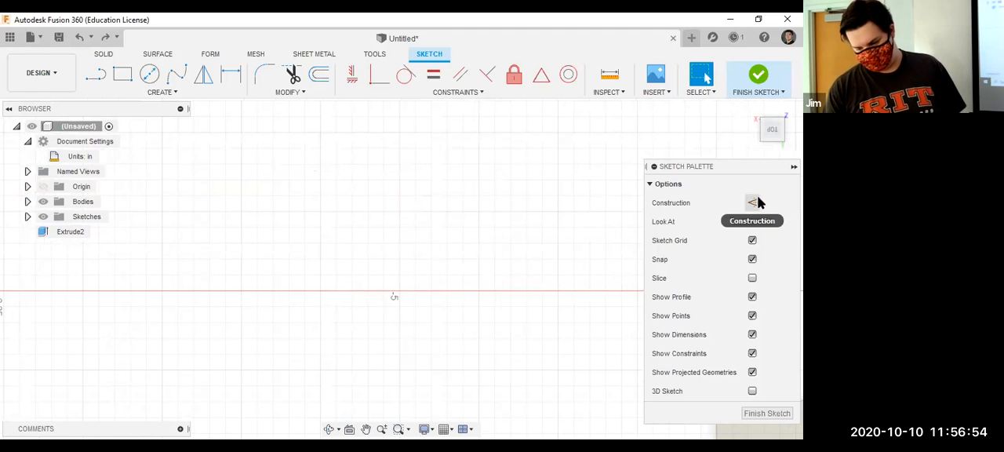
pyautogui.scroll(-2, 349, 267)
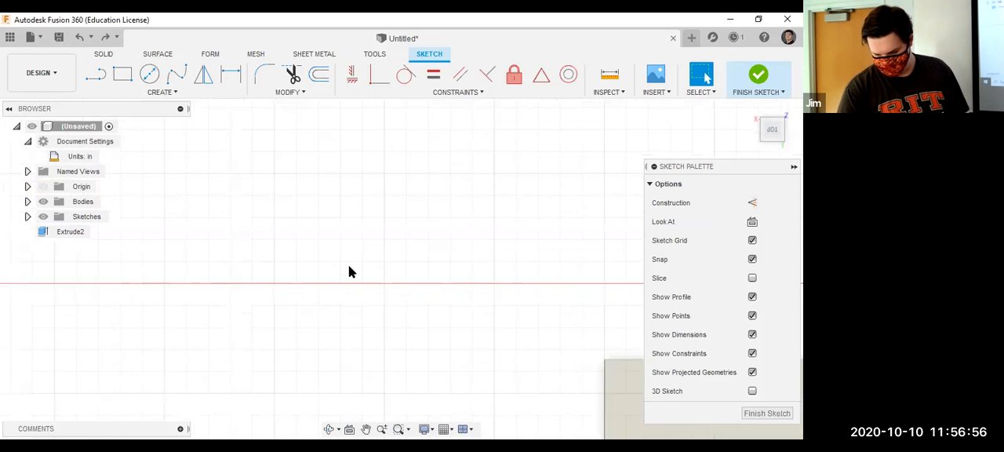
pyautogui.scroll(3, 348, 271)
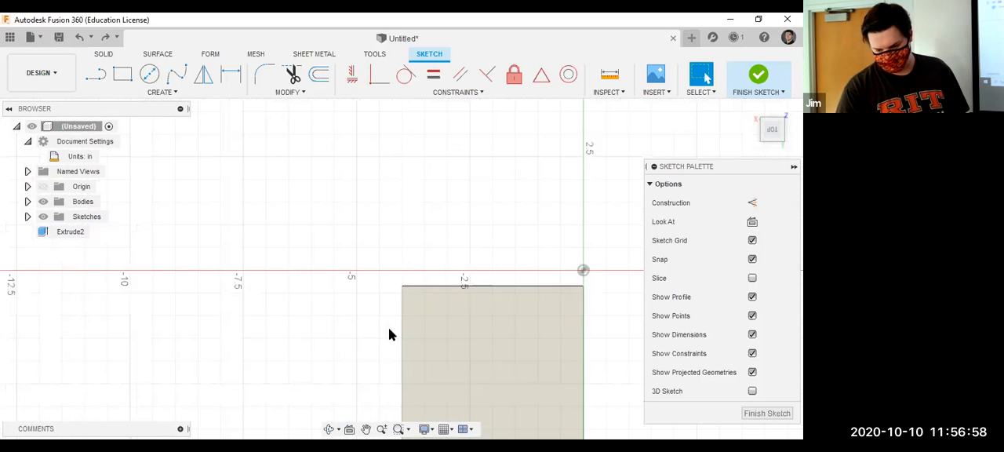
pyautogui.scroll(-3, 388, 327)
pyautogui.scroll(2, 495, 363)
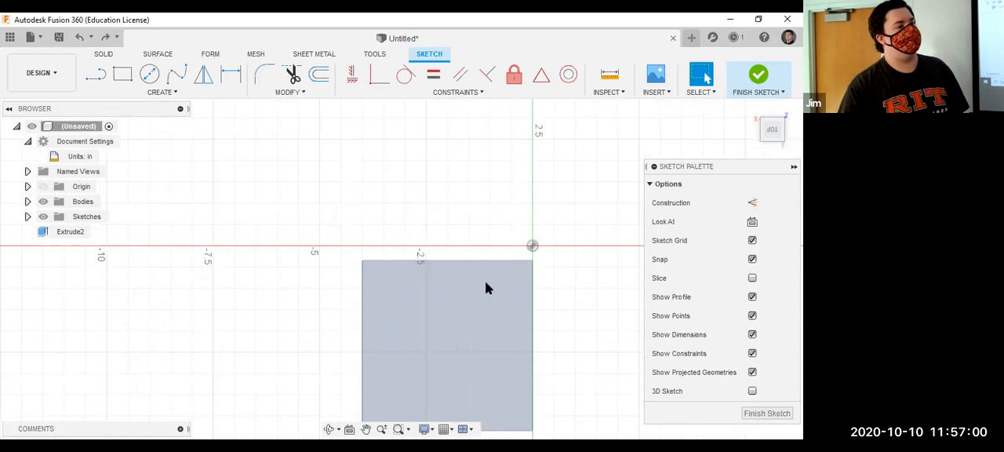
pyautogui.click(750, 204)
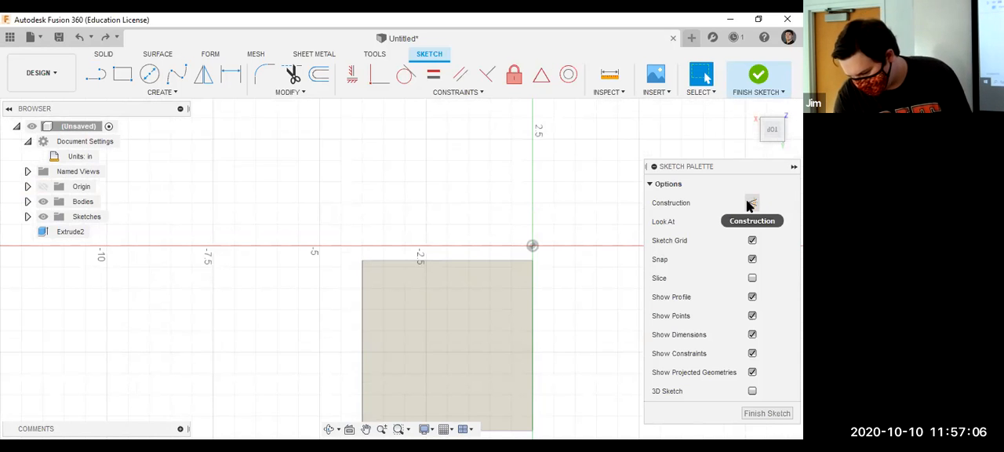
pyautogui.click(180, 93)
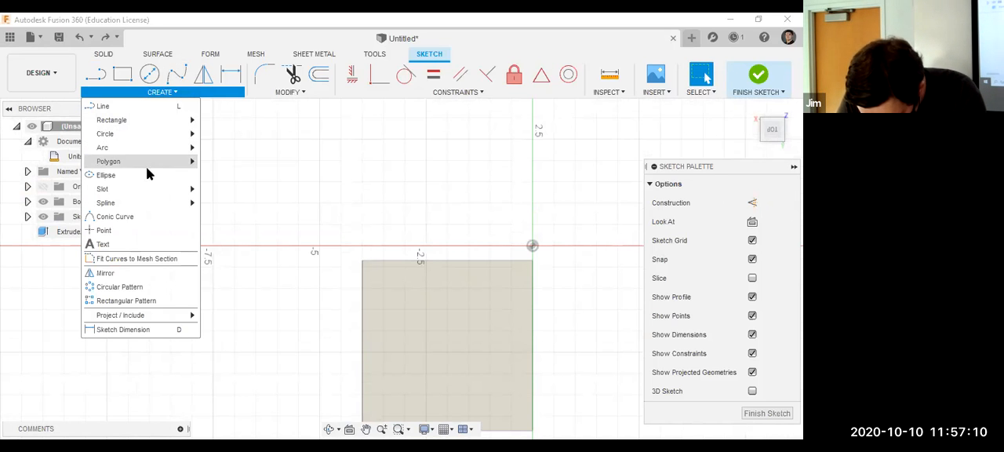
pyautogui.moveTo(173, 161)
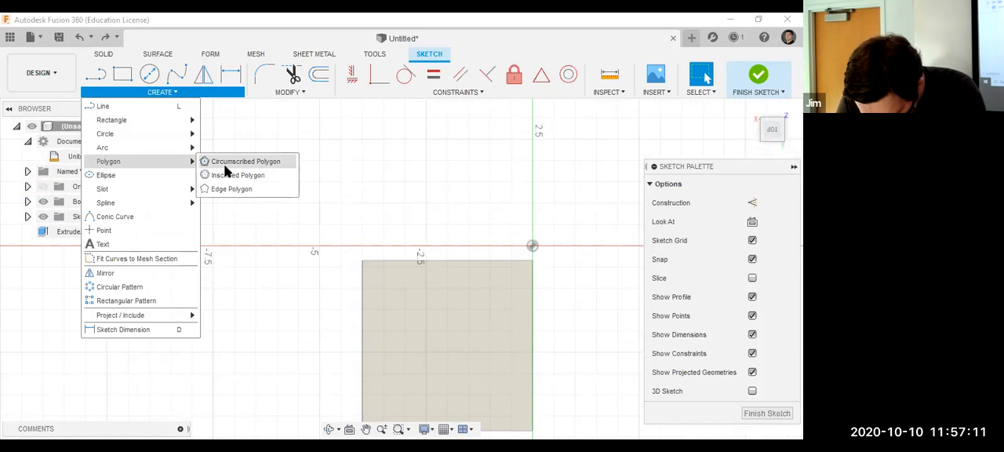
pyautogui.click(321, 137)
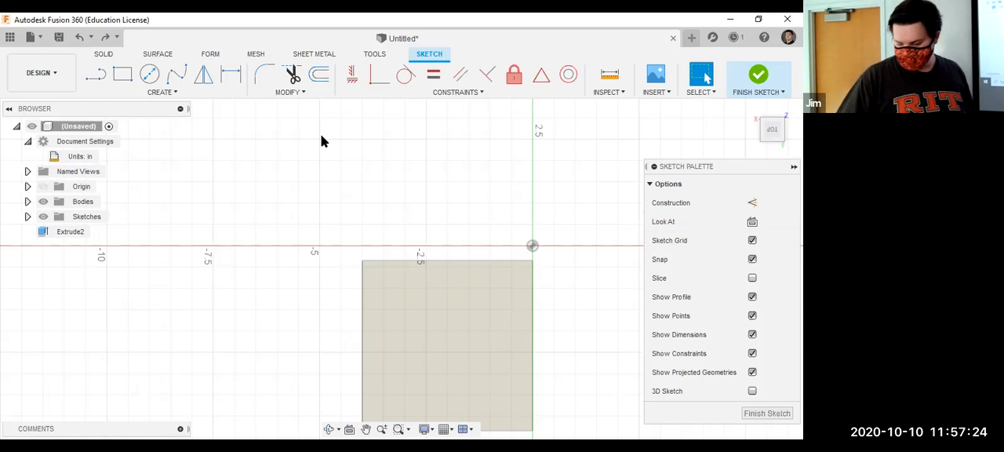
# Turn construction on and draw a 2 in line from the midpoint of the face edge nearest the origin, perpendicular to it, to the face's centre.
pyautogui.press('x')
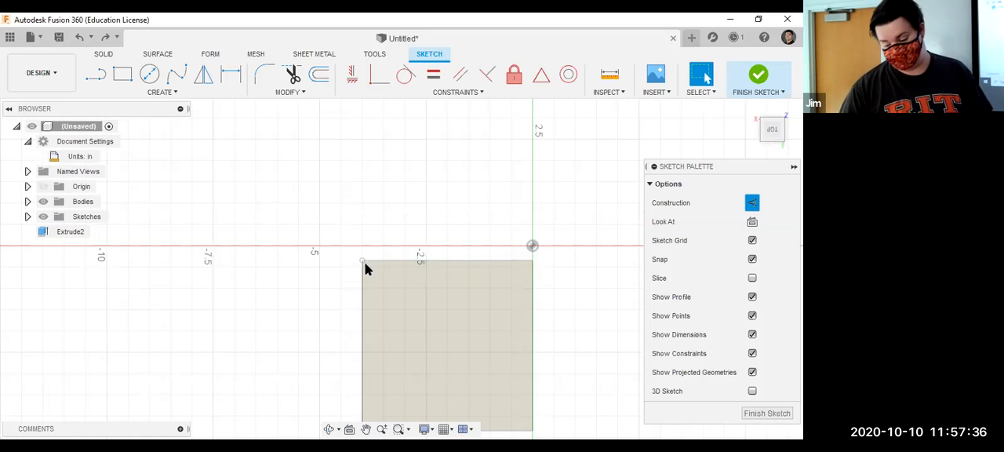
pyautogui.scroll(2, 383, 294)
pyautogui.scroll(-5, 383, 294)
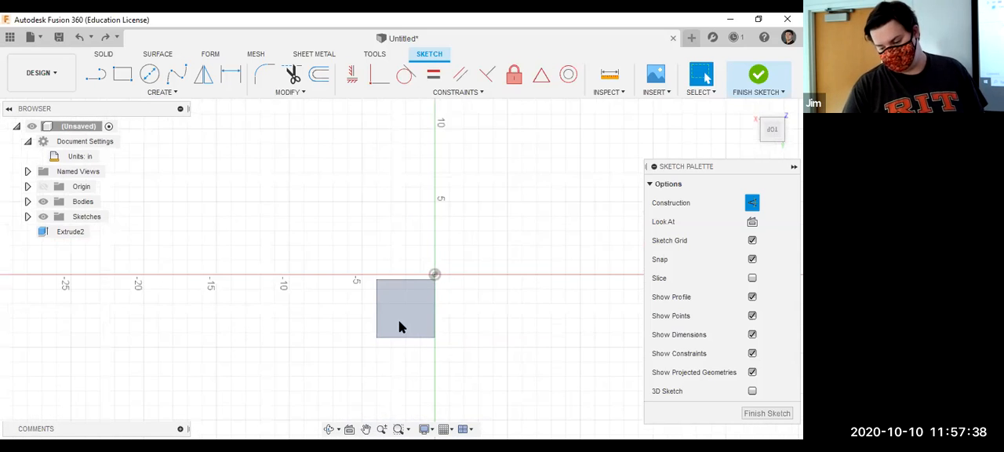
pyautogui.click(93, 76)
pyautogui.scroll(1, 466, 308)
pyautogui.scroll(2, 466, 308)
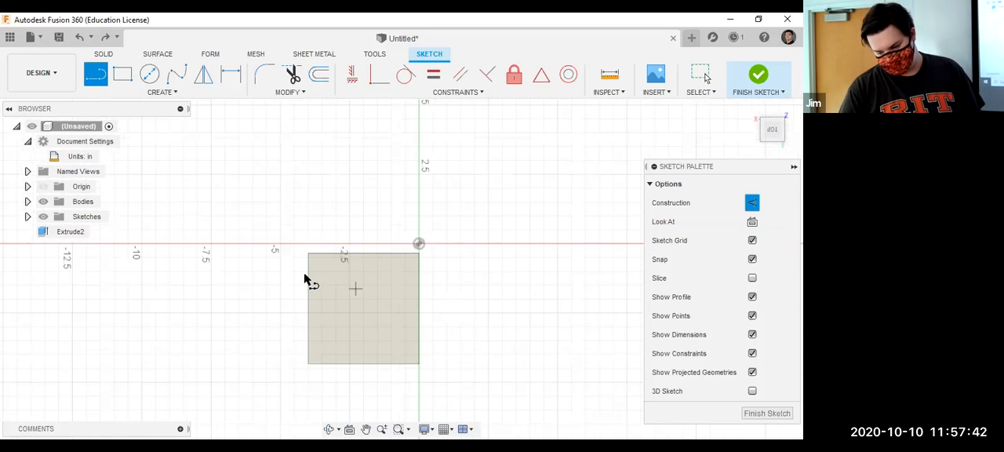
pyautogui.click(363, 253)
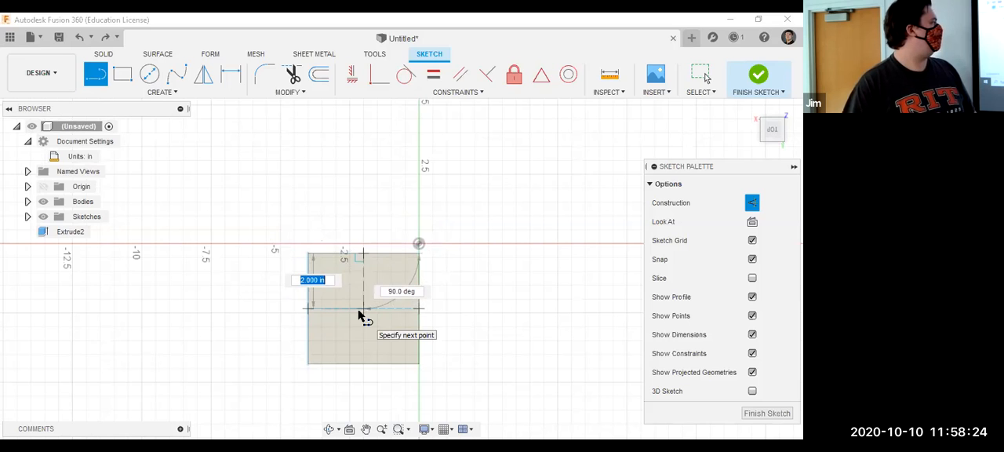
pyautogui.click(361, 313)
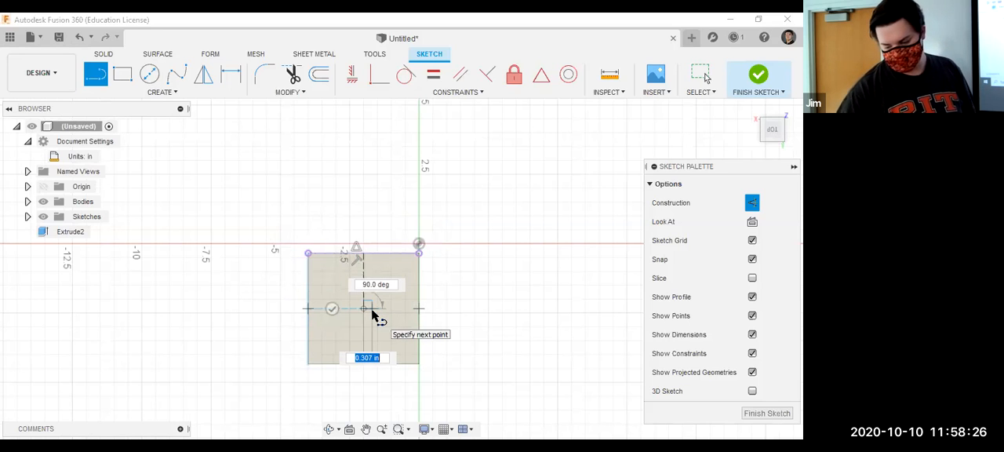
pyautogui.press('Escape')
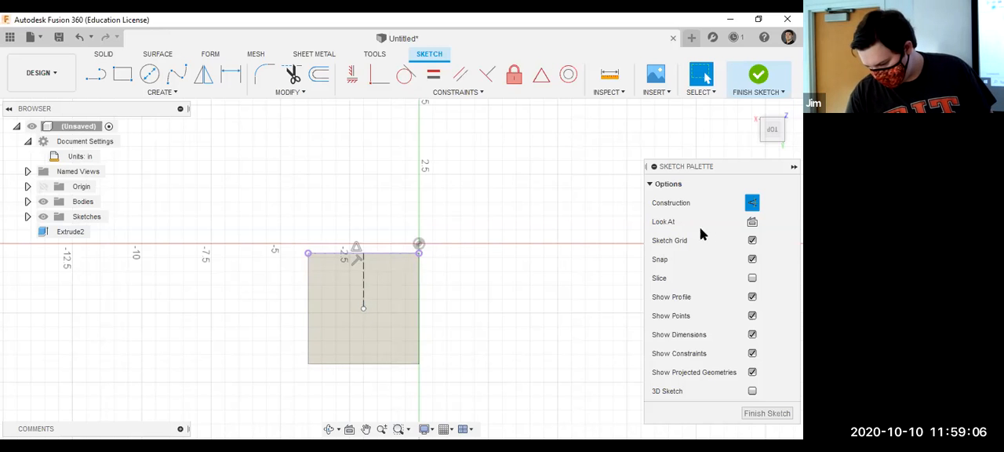
# Orient the view to the sketch plane with Look At and rotate it by two quarter turns.
pyautogui.click(751, 223)
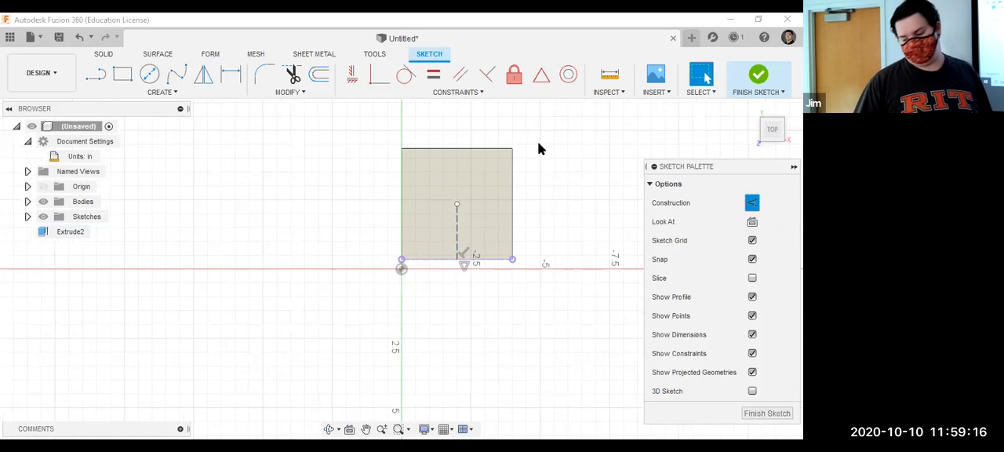
pyautogui.moveTo(765, 132)
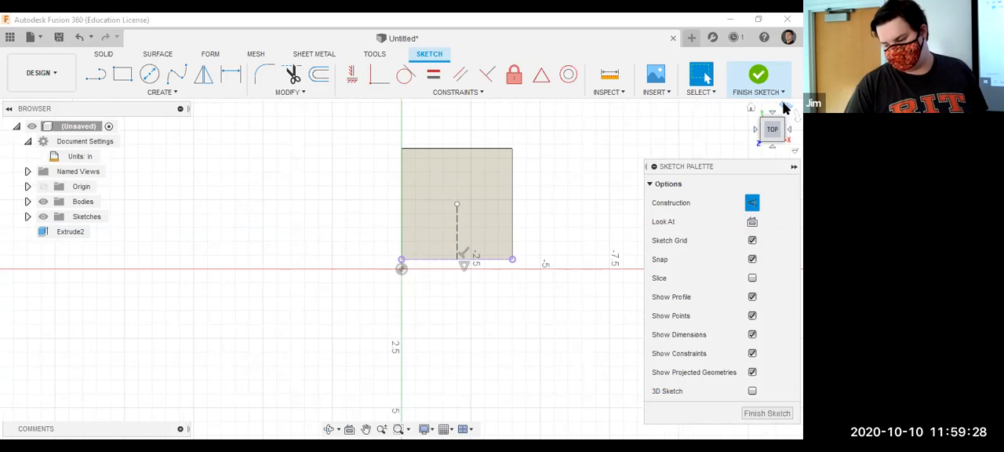
pyautogui.doubleClick(784, 104)
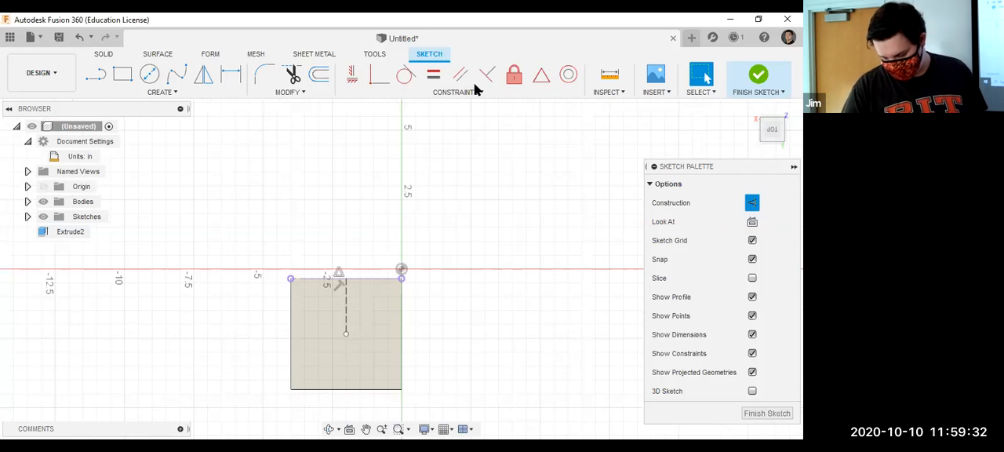
pyautogui.scroll(2, 339, 365)
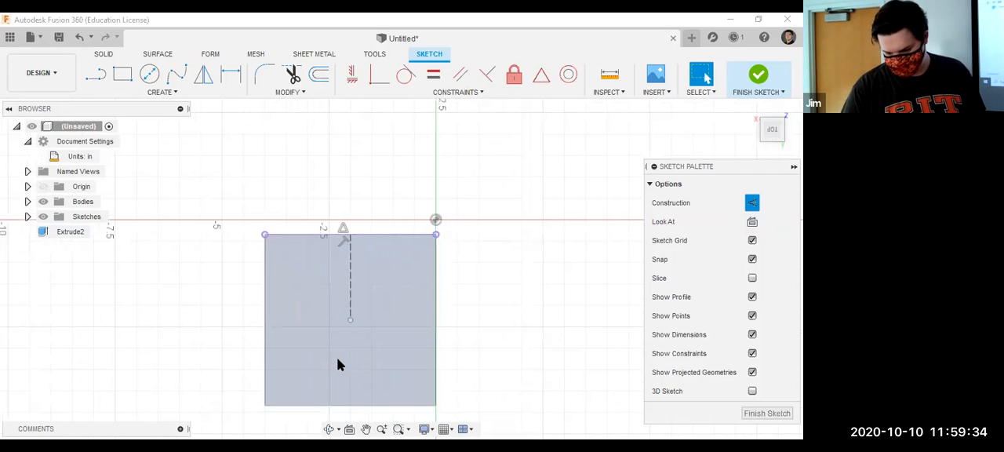
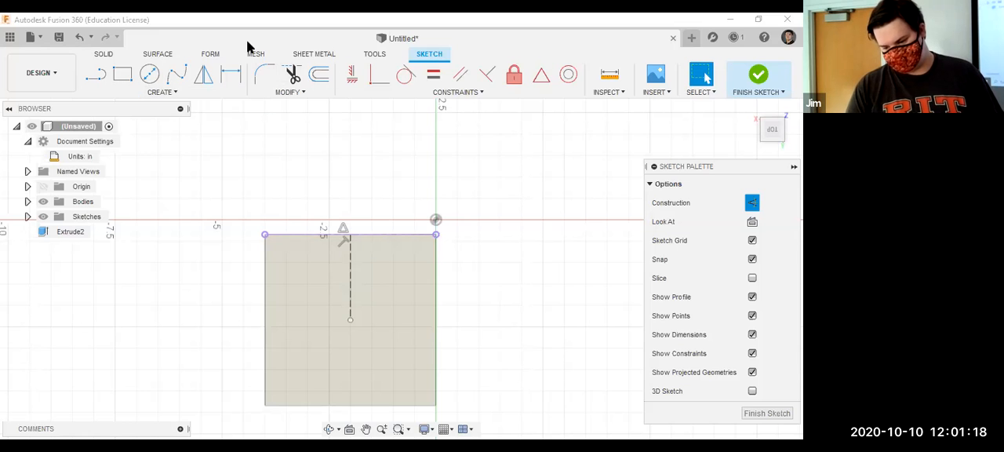
# Place a cutting sphere centred on the construction line's endpoint at the middle of the box's top face.
pyautogui.click(105, 61)
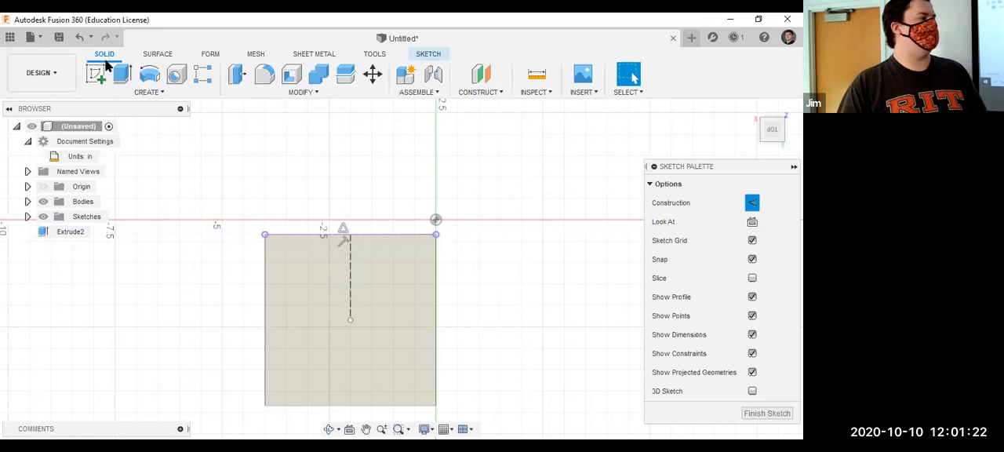
pyautogui.click(129, 95)
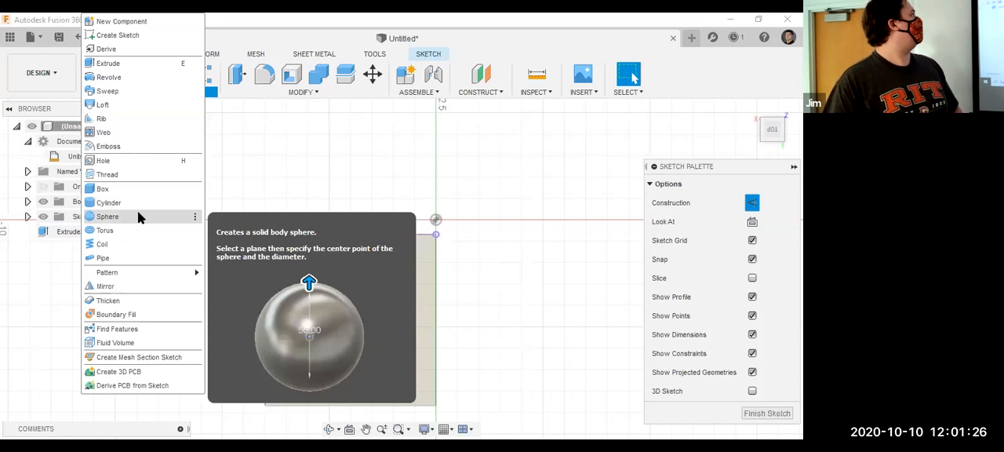
pyautogui.click(139, 217)
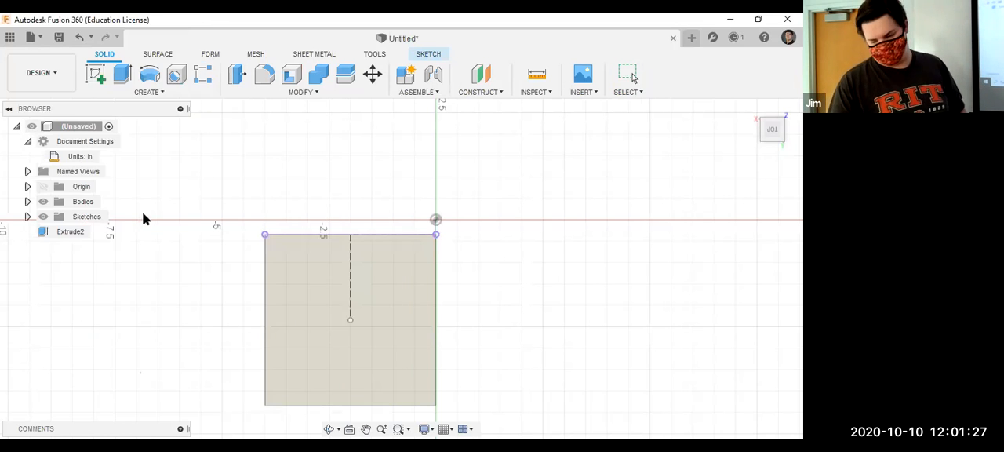
pyautogui.click(352, 323)
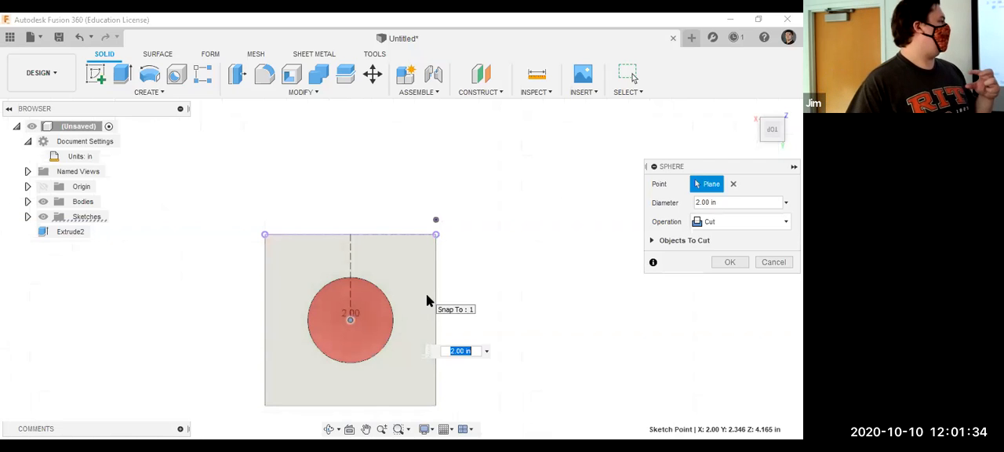
pyautogui.click(775, 140)
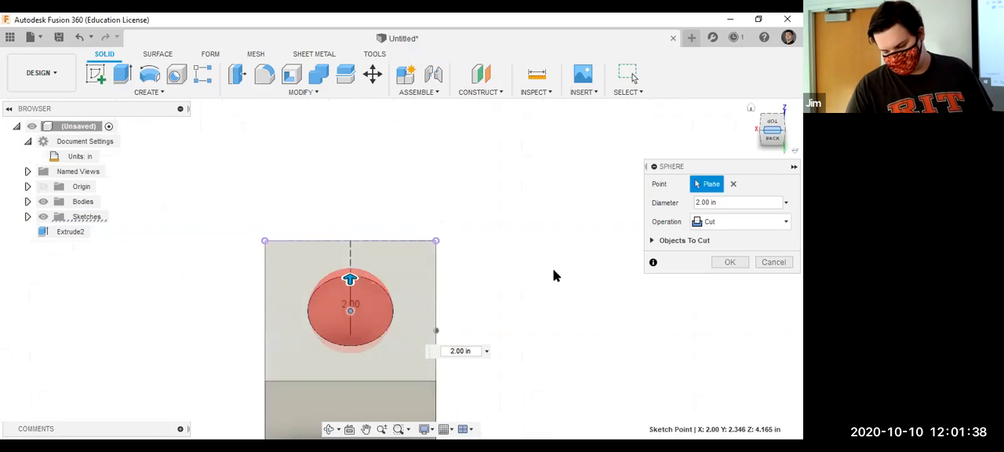
pyautogui.scroll(4, 351, 306)
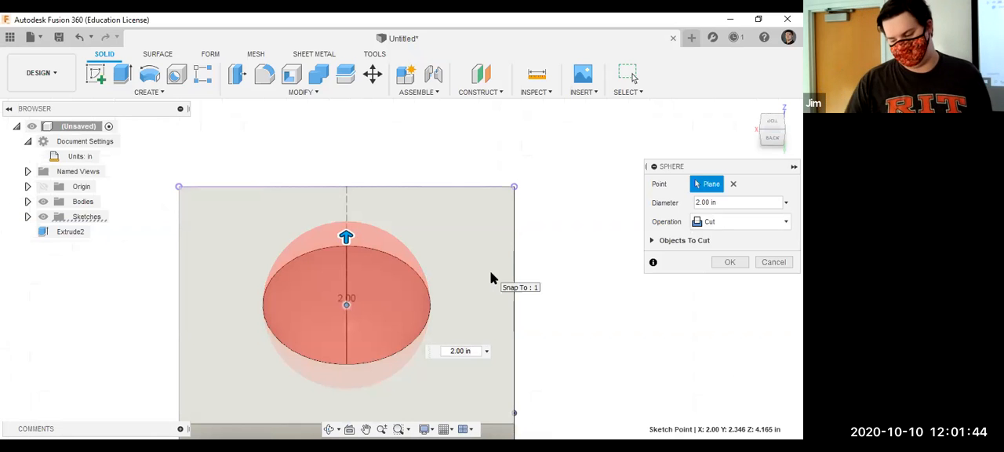
# Set the cutting sphere's diameter to 0.25 in.
pyautogui.click(714, 210)
pyautogui.press('BackSpace')
pyautogui.press('BackSpace')
pyautogui.press('BackSpace')
pyautogui.press('BackSpace')
pyautogui.press('BackSpace')
pyautogui.press('BackSpace')
pyautogui.write('.25')
pyautogui.doubleClick(708, 203)
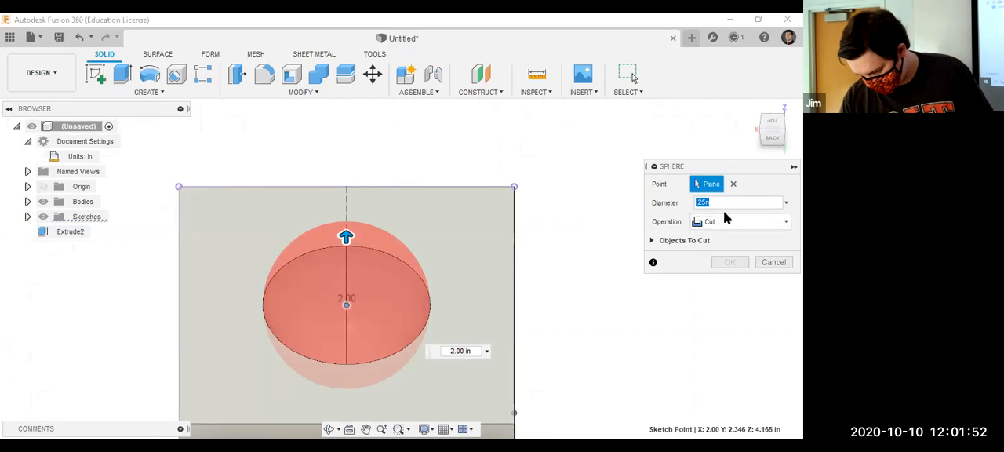
pyautogui.click(668, 210)
pyautogui.doubleClick(708, 203)
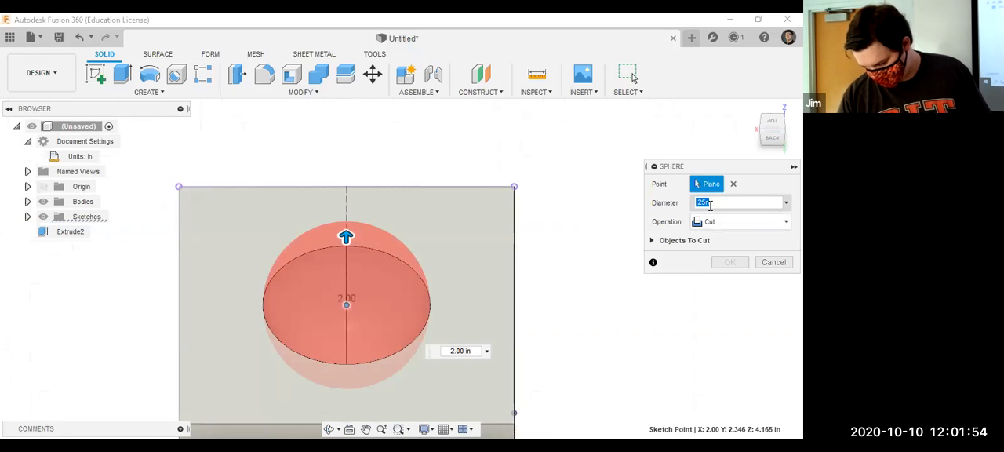
pyautogui.write('1')
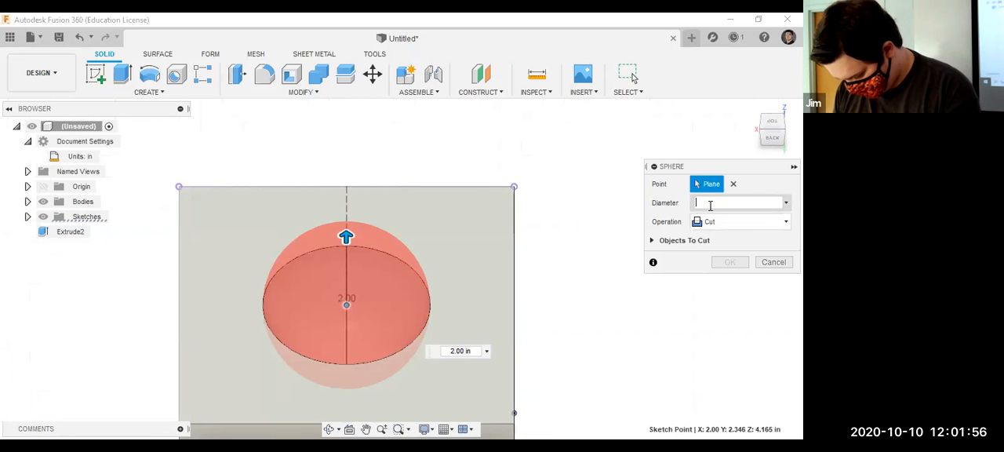
pyautogui.write('25in')
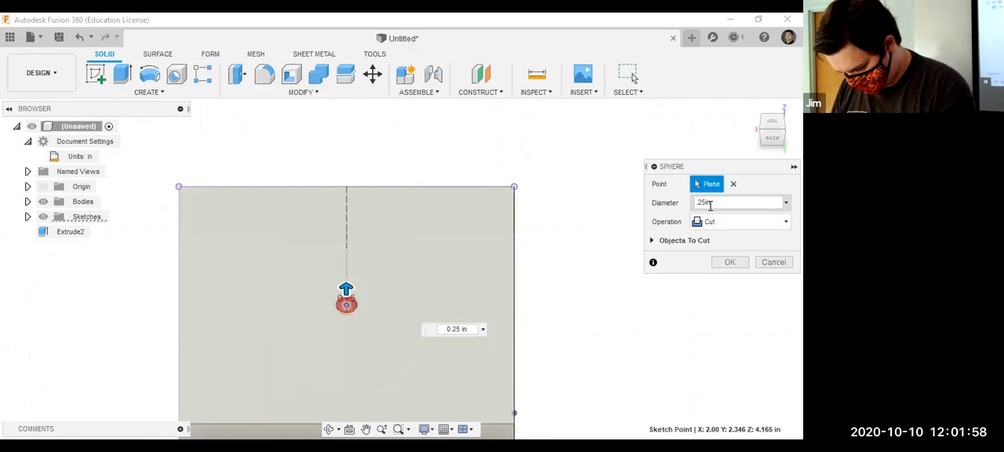
# Set the cutting sphere's diameter to 0.5 in and complete the cut in the top face.
pyautogui.press('BackSpace')
pyautogui.press('BackSpace')
pyautogui.press('BackSpace')
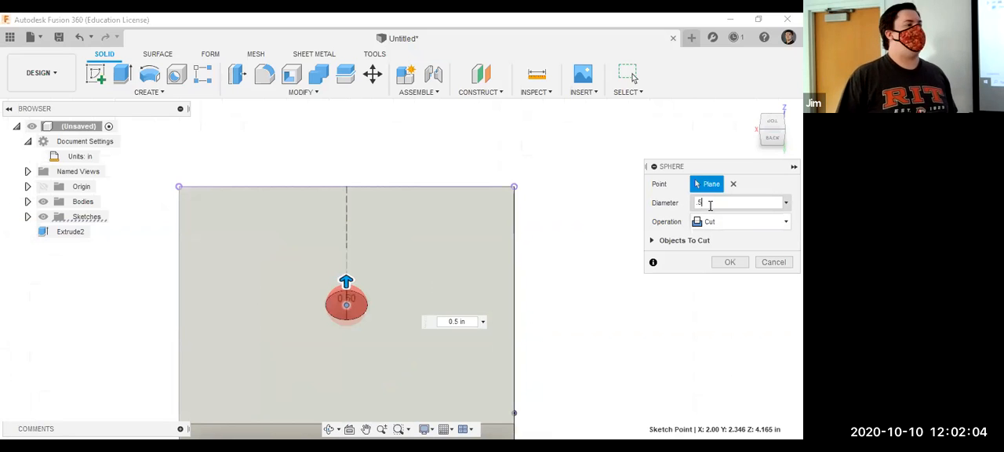
pyautogui.click(725, 263)
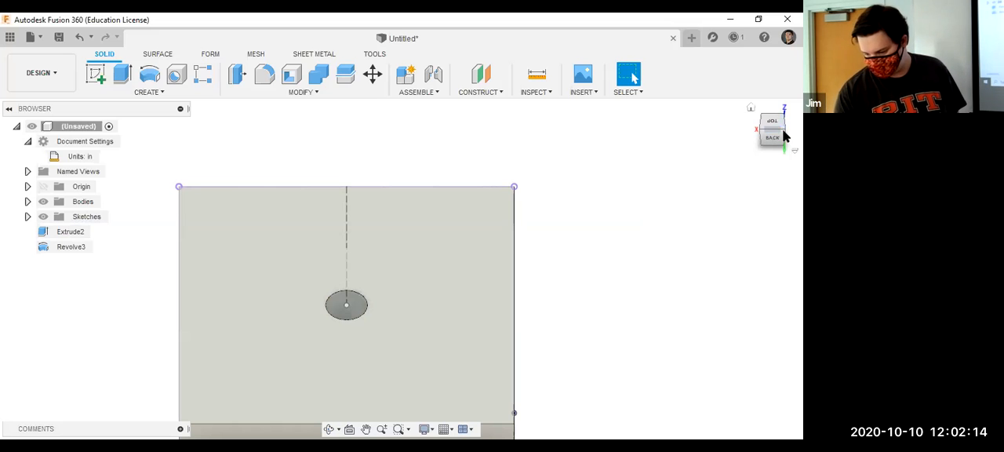
# Hide the sketches and inspect the spherical recess in the box's top face.
pyautogui.scroll(3, 215, 287)
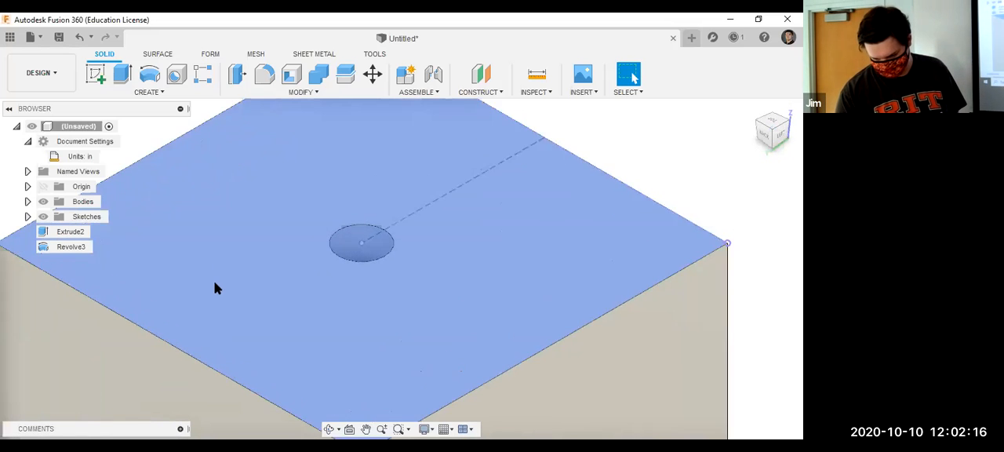
pyautogui.click(43, 216)
pyautogui.scroll(2, 359, 257)
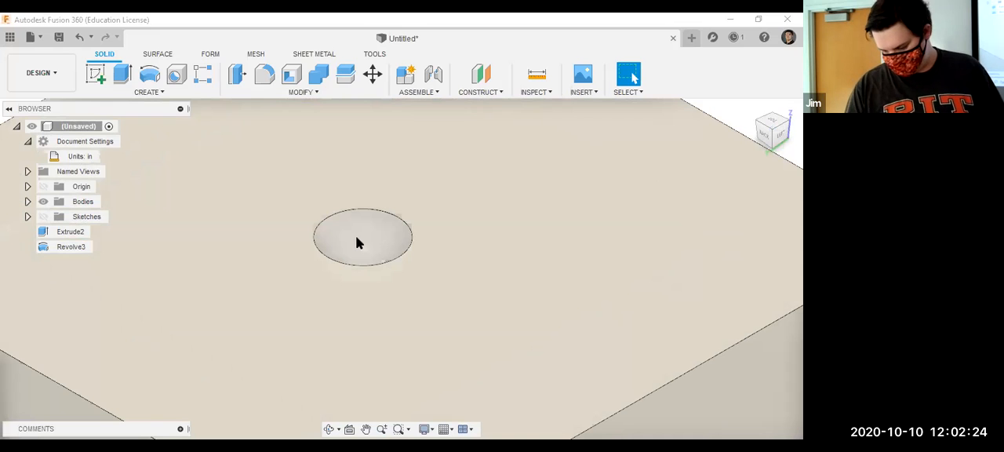
pyautogui.scroll(-3, 357, 243)
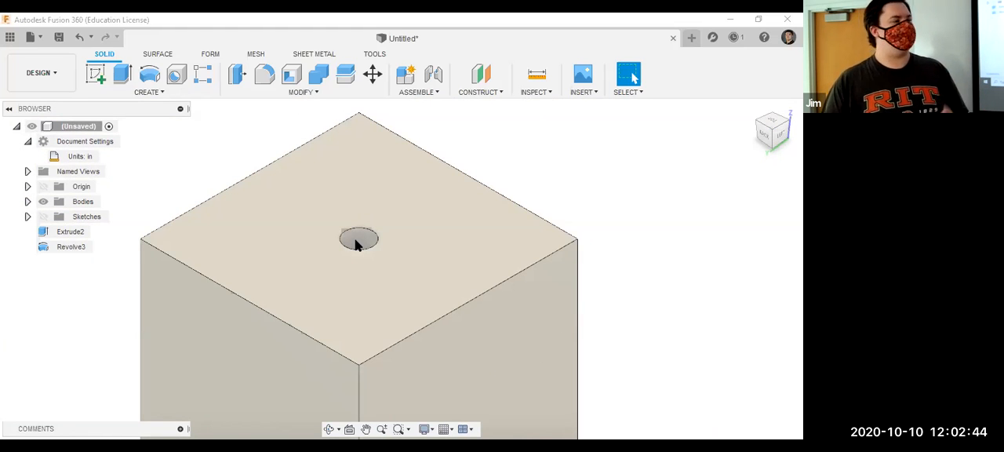
# Create a new sketch on the box's left side face.
pyautogui.click(464, 351)
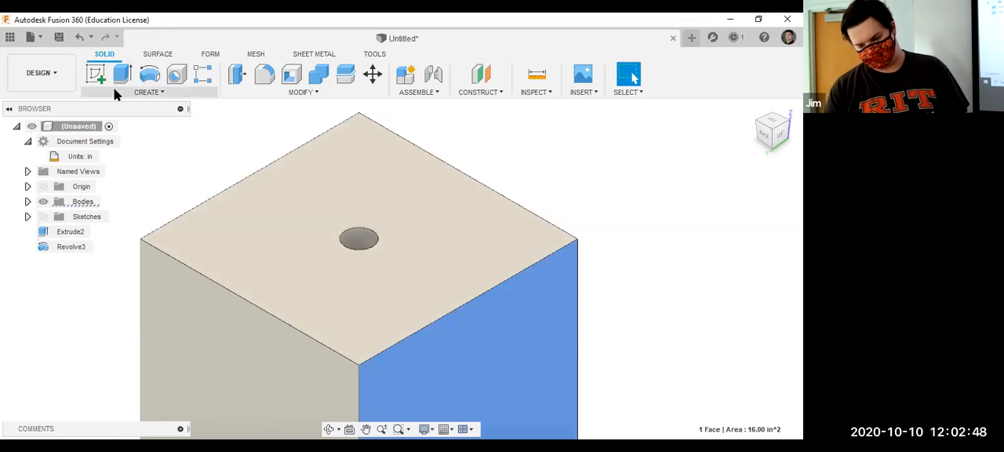
pyautogui.click(99, 78)
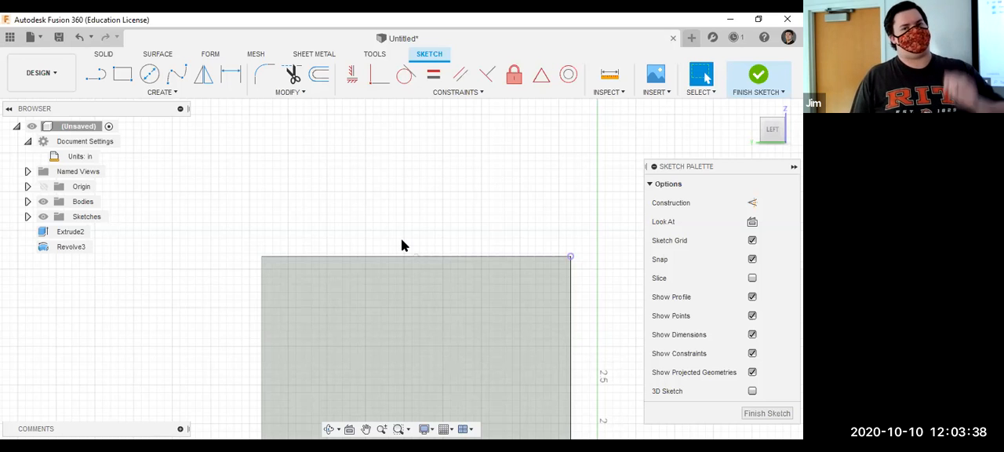
pyautogui.press('l')
pyautogui.click(404, 240)
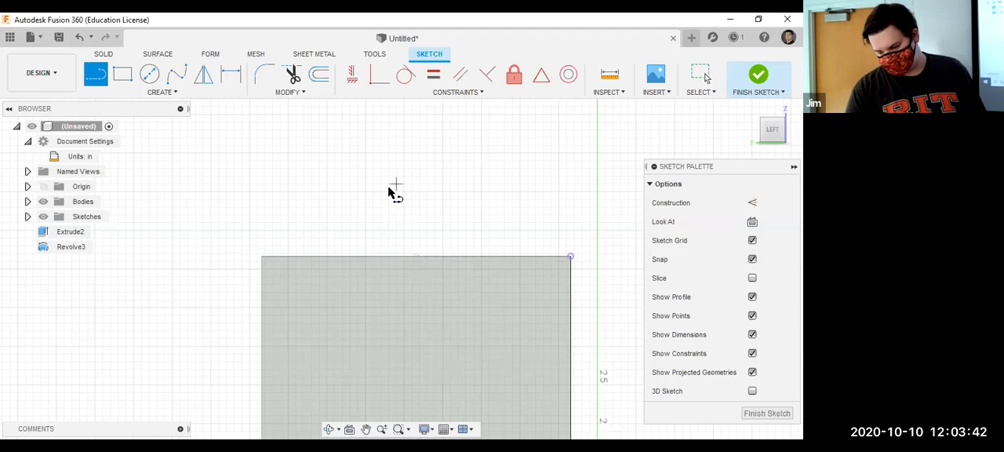
pyautogui.scroll(-5, 389, 192)
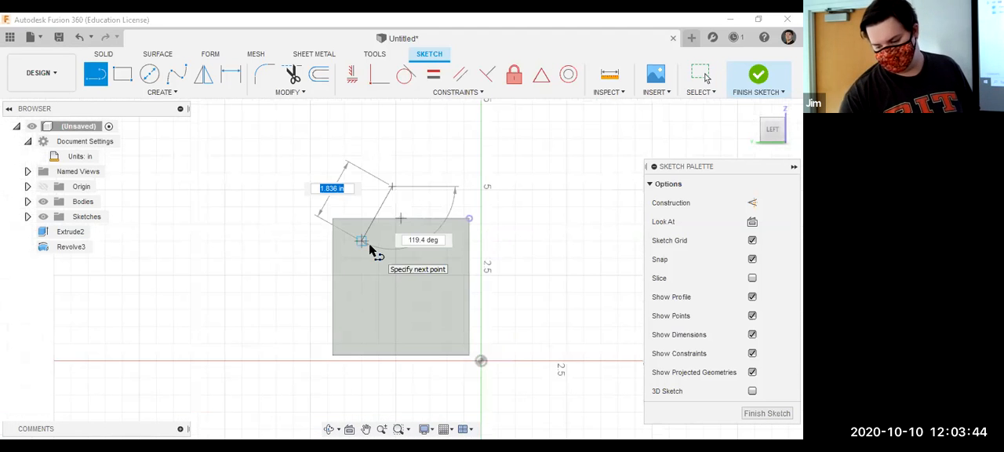
pyautogui.press('Escape')
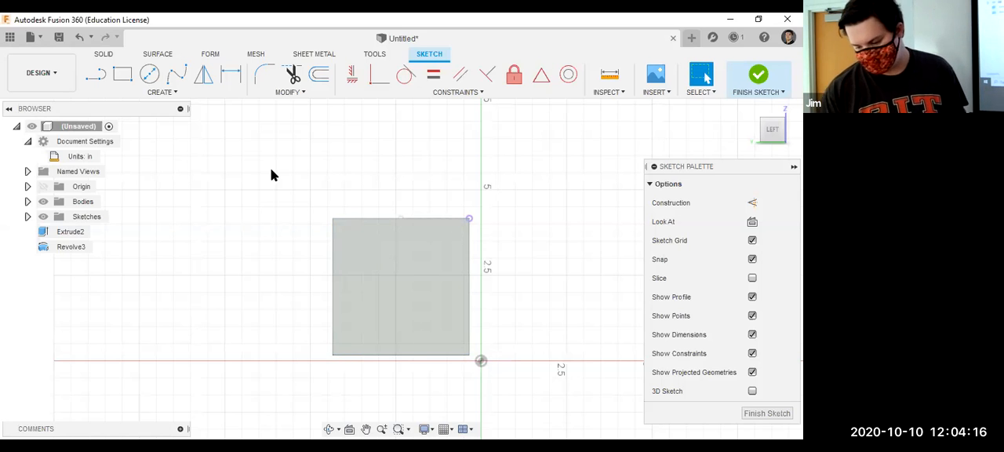
# Turn construction on and draw a 5.657 in diagonal line from the side face's upper right corner to its lower left corner.
pyautogui.click(92, 73)
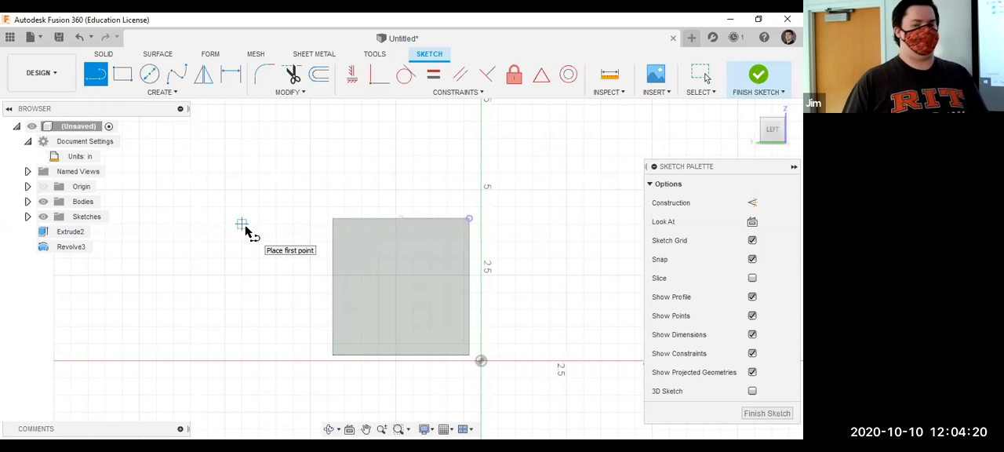
pyautogui.press('x')
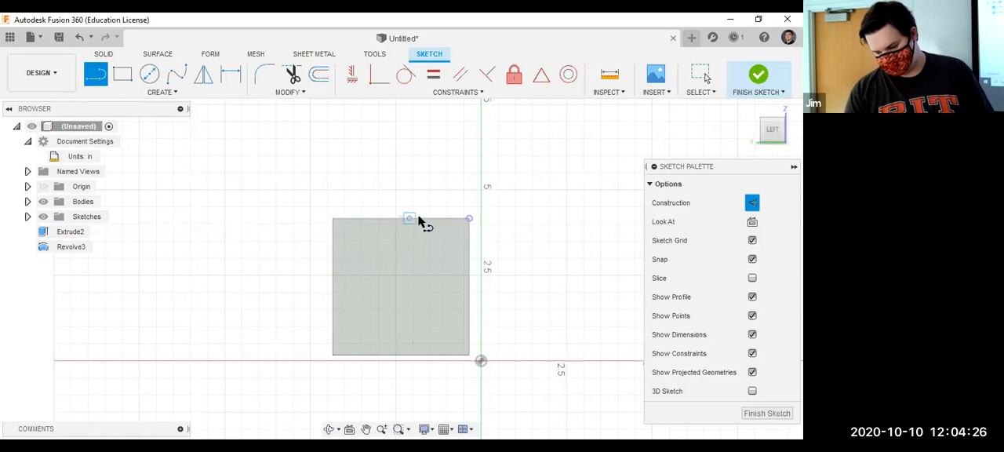
pyautogui.moveTo(467, 223); pyautogui.dragTo(336, 363)
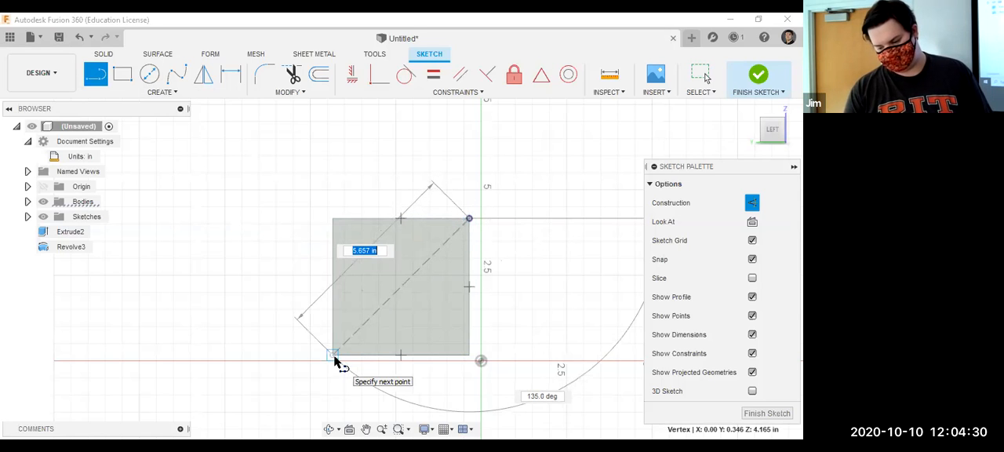
pyautogui.click(334, 357)
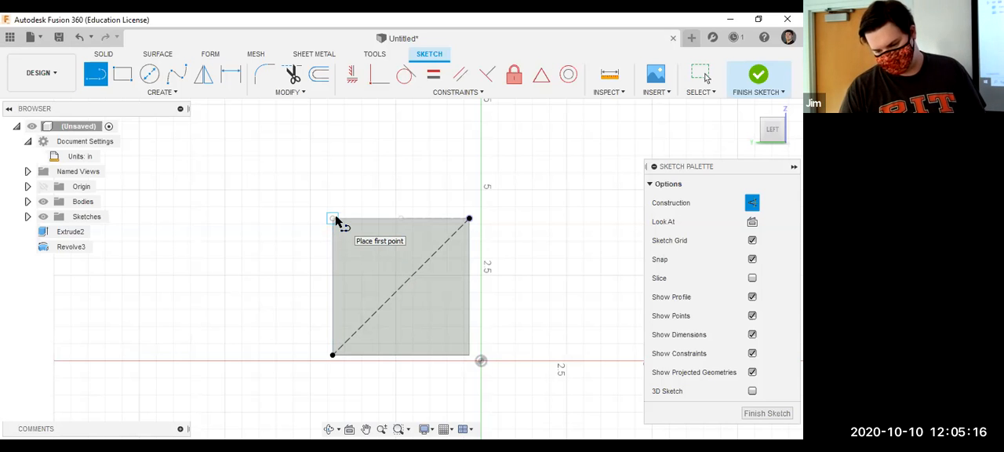
# Draw a short construction line from the face's upper left corner, perpendicular to the diagonal and ending partway to it, and turn construction off.
pyautogui.click(332, 219)
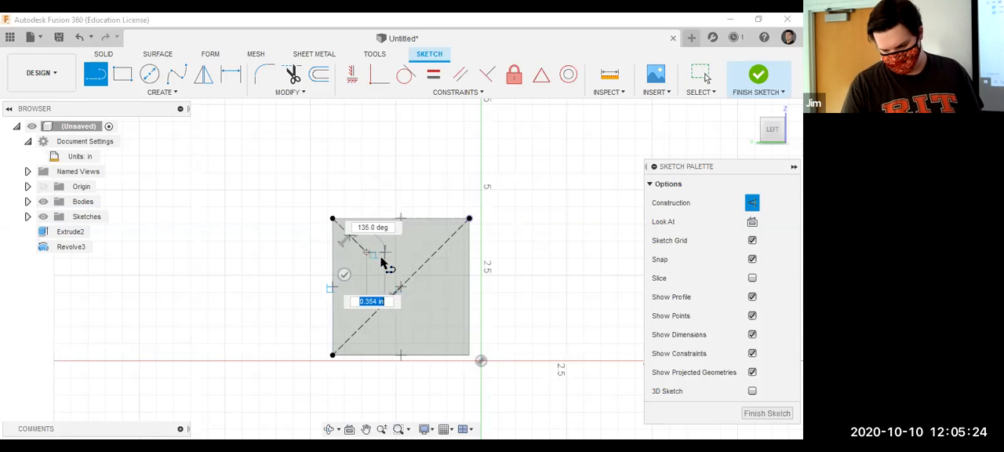
pyautogui.press('Escape')
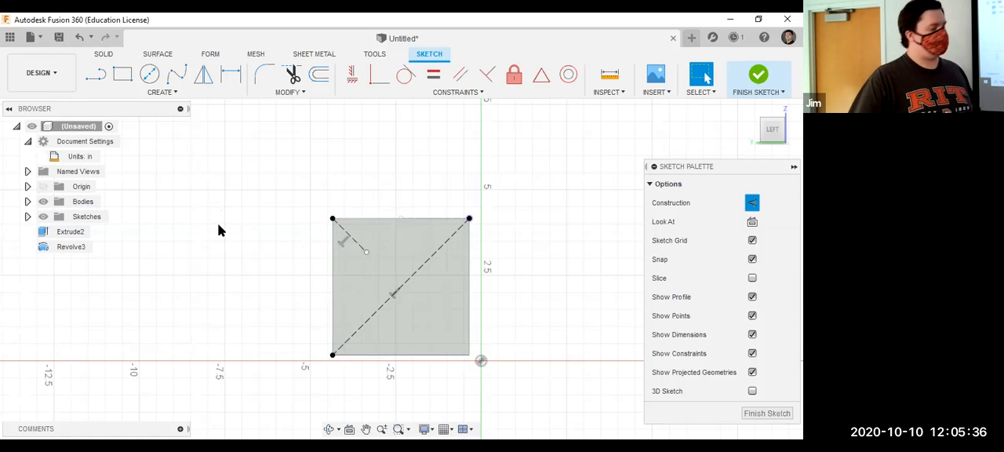
pyautogui.press('x')
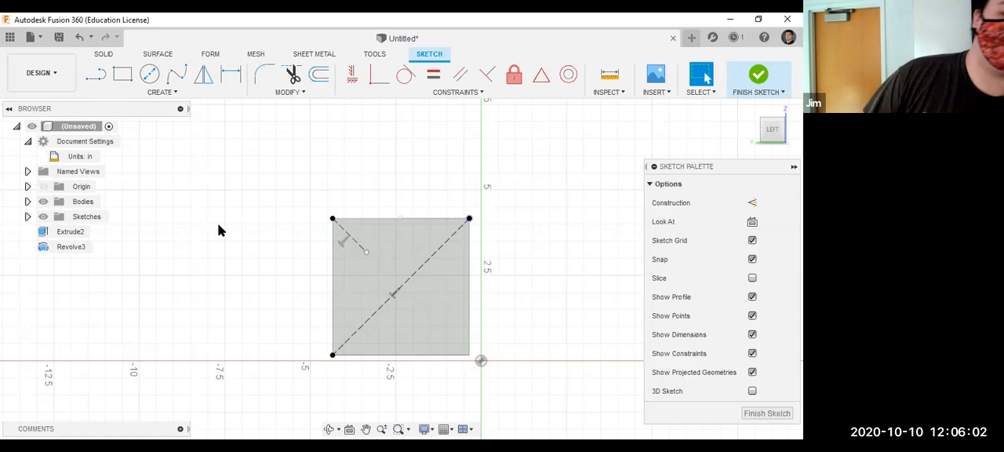
pyautogui.click(184, 98)
pyautogui.click(183, 98)
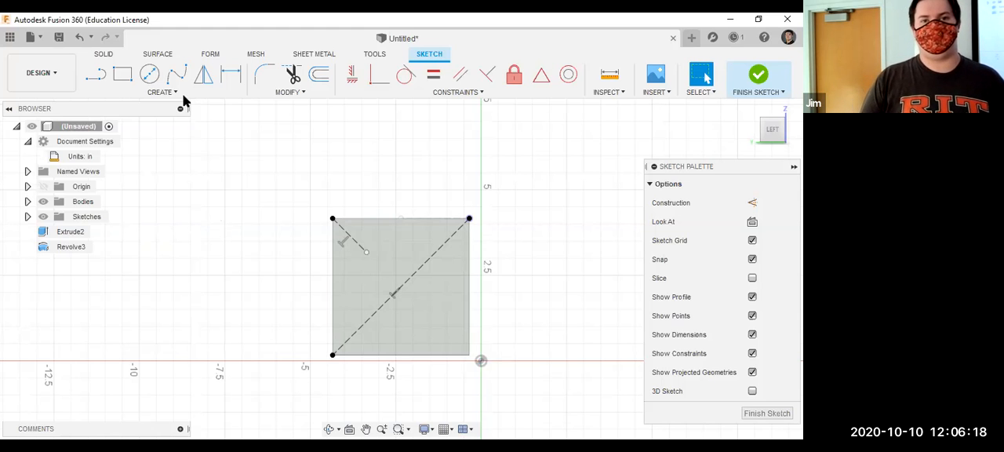
pyautogui.click(365, 253)
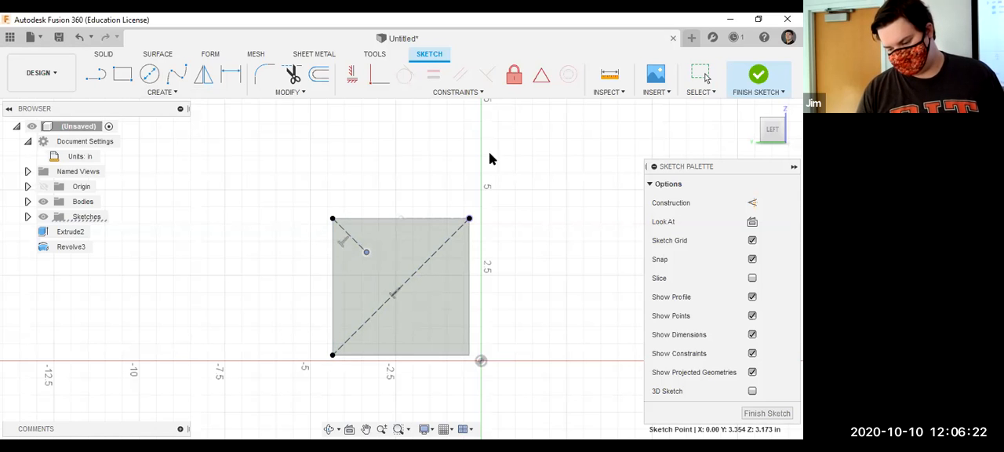
pyautogui.press('Escape')
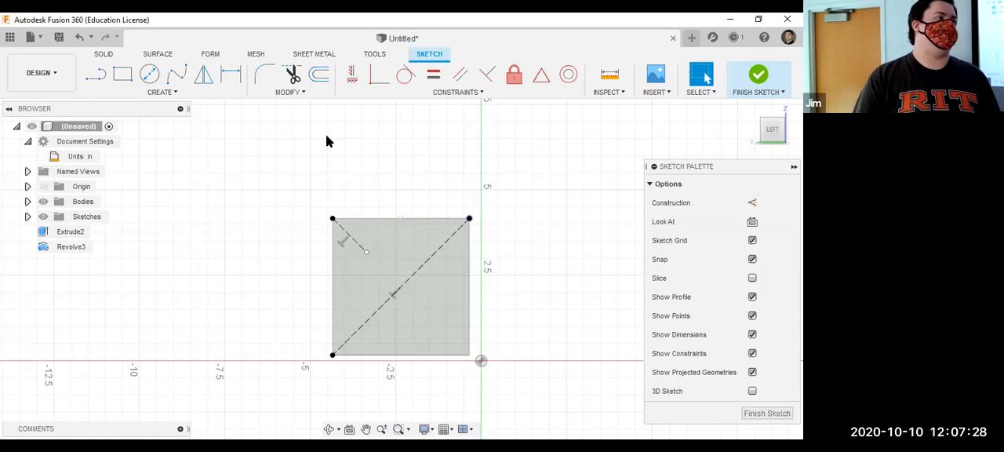
pyautogui.press('c')
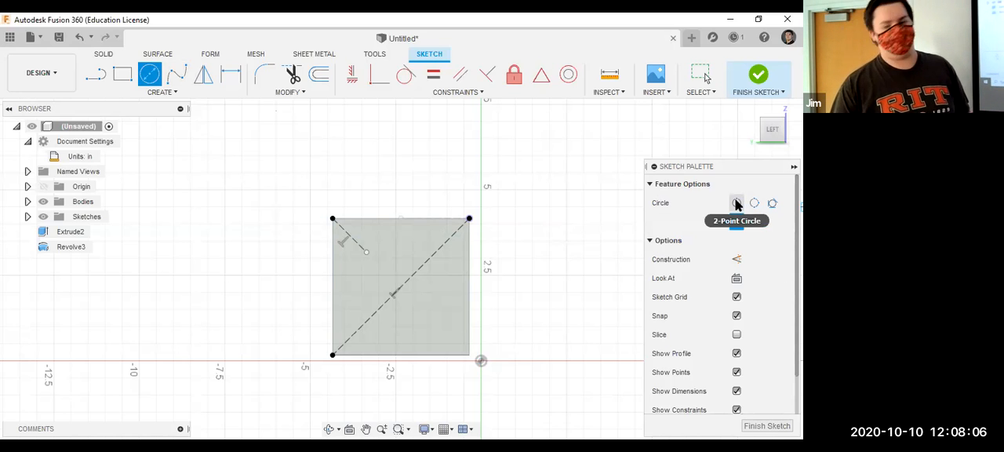
pyautogui.click(736, 204)
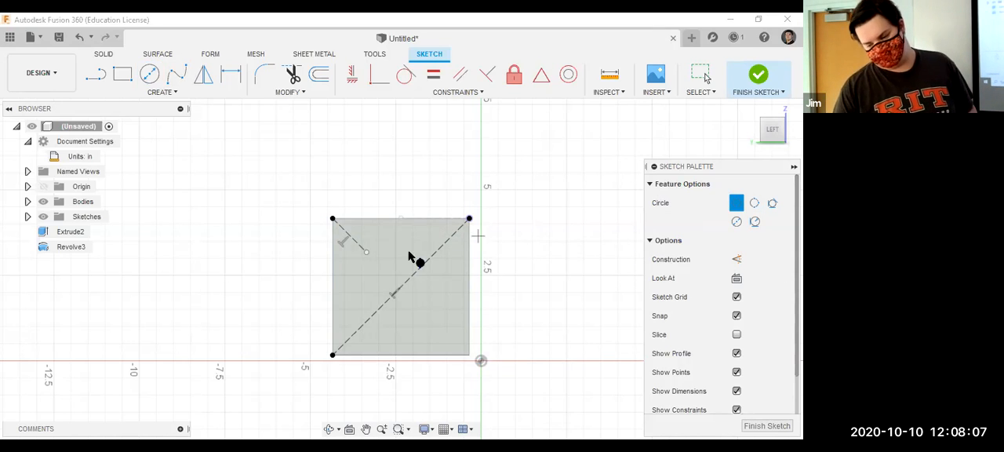
pyautogui.click(366, 252)
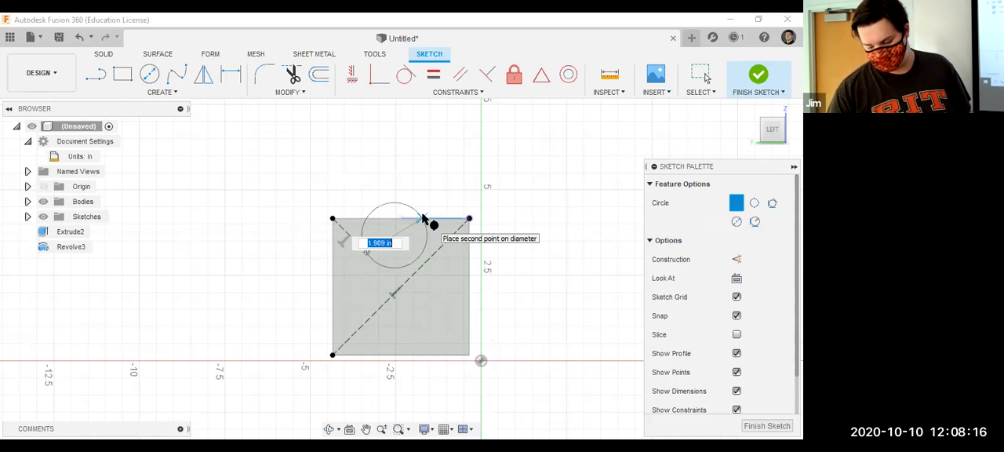
pyautogui.press('Escape')
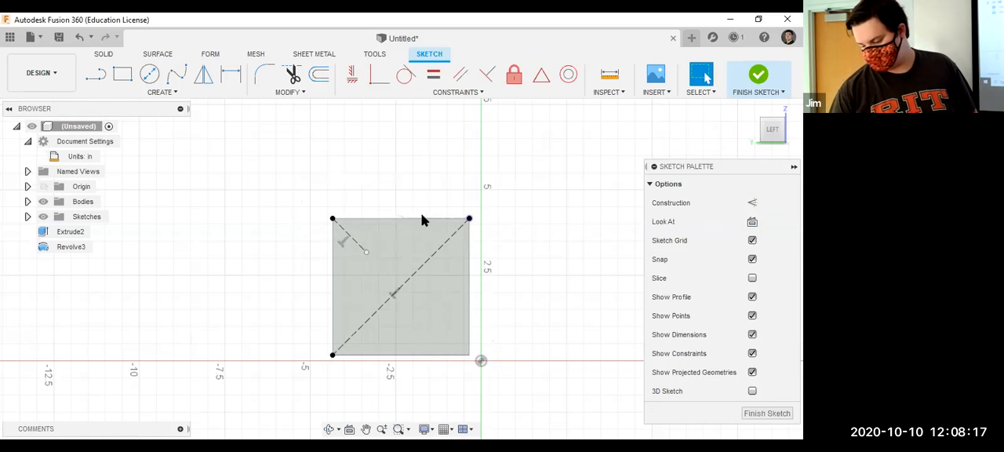
# Draw a 0.5 in diameter circle centered on the free end of the short construction line.
pyautogui.click(149, 74)
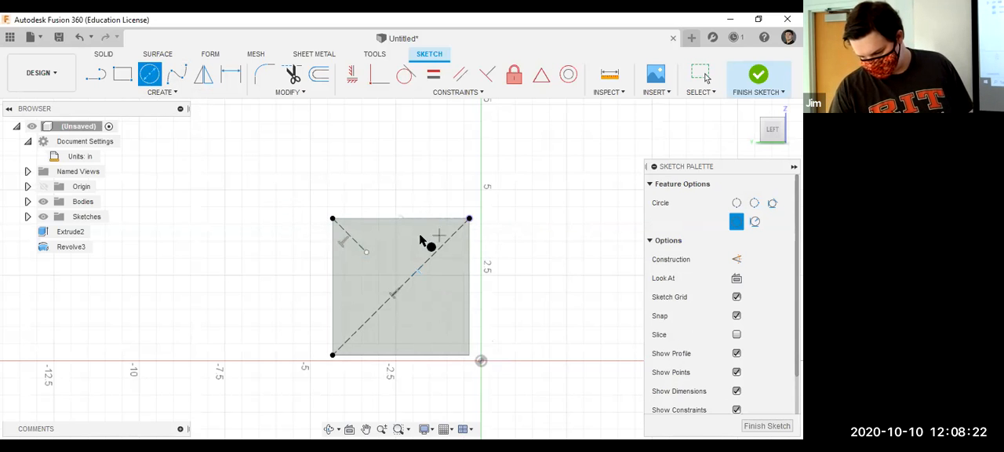
pyautogui.click(365, 250)
pyautogui.write('.5')
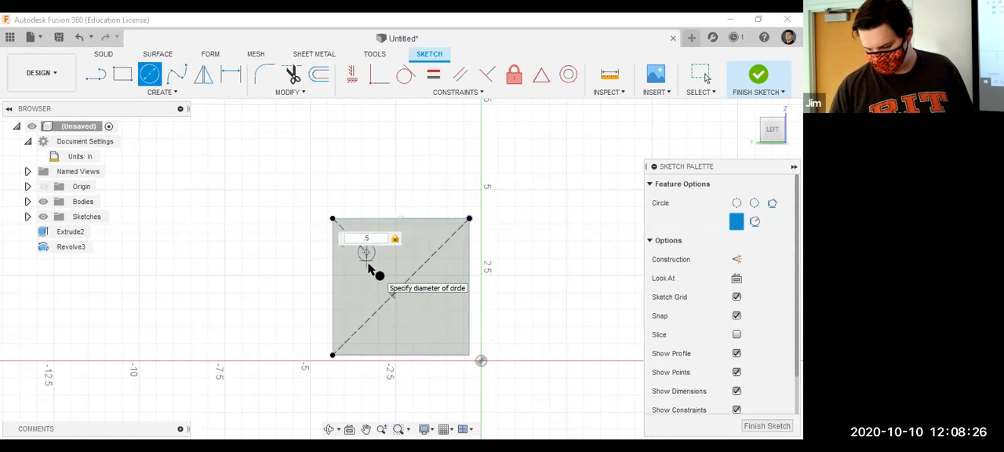
pyautogui.press('Return')
pyautogui.press('Escape')
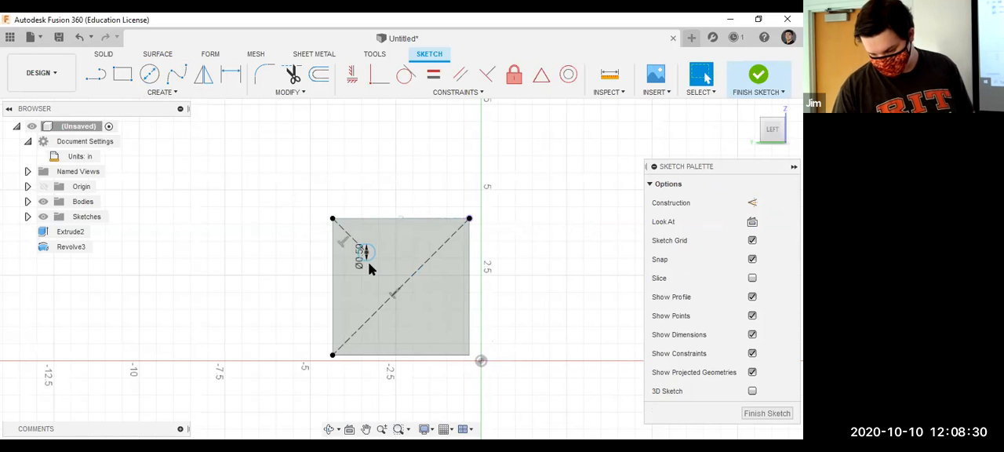
# Try moving the circle toward the middle of the long diagonal, and undo the move.
pyautogui.moveTo(369, 259)
pyautogui.mouseDown()
pyautogui.moveTo(361, 286)
pyautogui.moveTo(346, 264)
pyautogui.mouseUp()
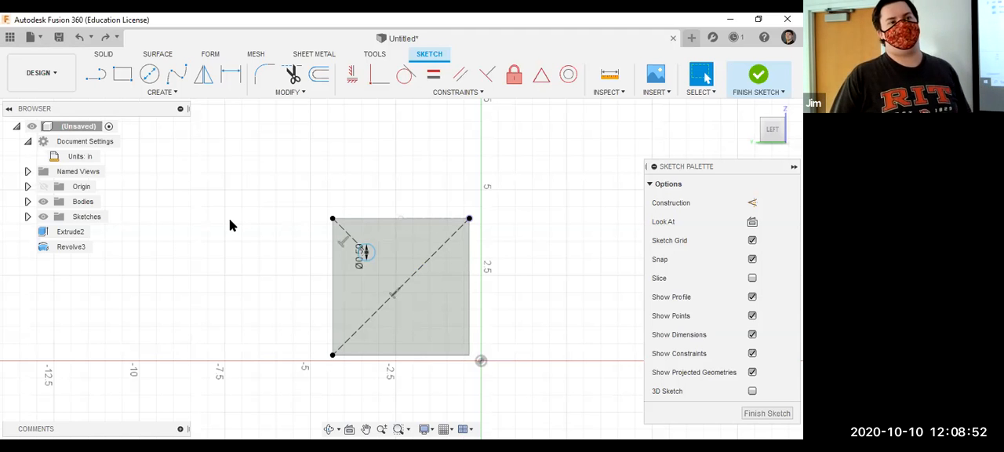
pyautogui.moveTo(372, 253)
pyautogui.mouseDown()
pyautogui.moveTo(491, 314)
pyautogui.moveTo(350, 189)
pyautogui.moveTo(110, 36)
pyautogui.moveTo(556, 314)
pyautogui.moveTo(511, 253)
pyautogui.moveTo(303, 193)
pyautogui.moveTo(429, 414)
pyautogui.moveTo(243, 227)
pyautogui.moveTo(332, 219)
pyautogui.moveTo(293, 211)
pyautogui.moveTo(321, 237)
pyautogui.moveTo(318, 252)
pyautogui.moveTo(300, 242)
pyautogui.mouseUp()
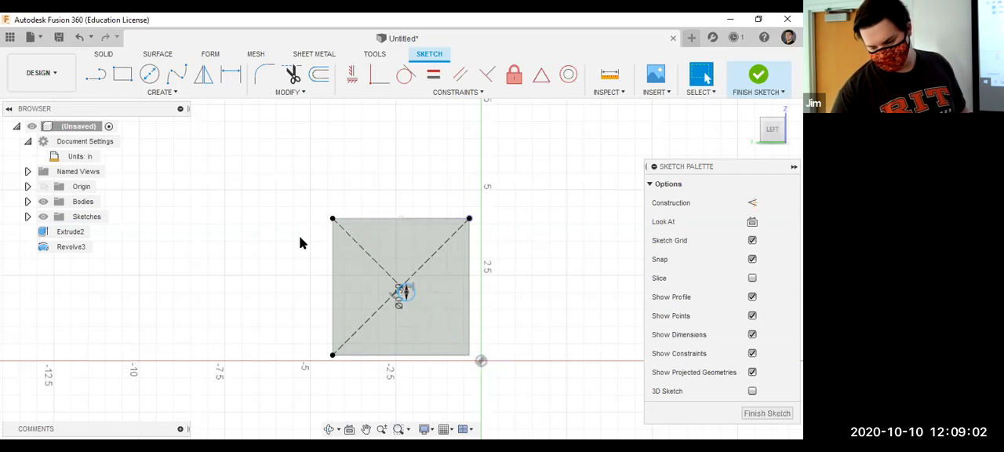
pyautogui.hotkey('ctrl', 'z')
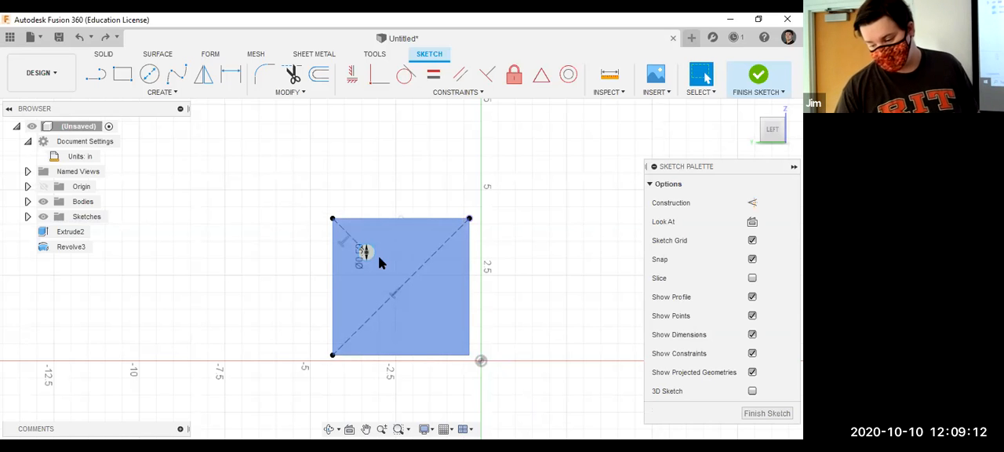
# Apply the Fix constraint to the circle and the long diagonal construction line.
pyautogui.click(515, 76)
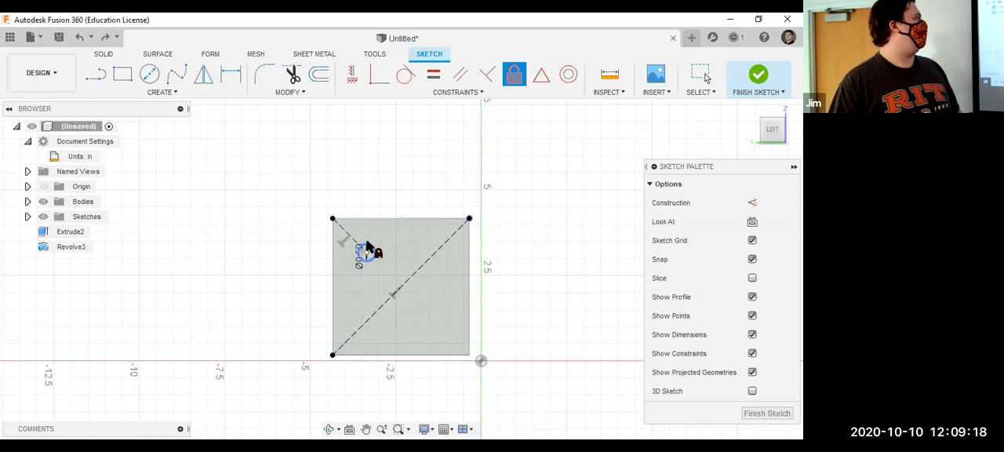
pyautogui.click(417, 287)
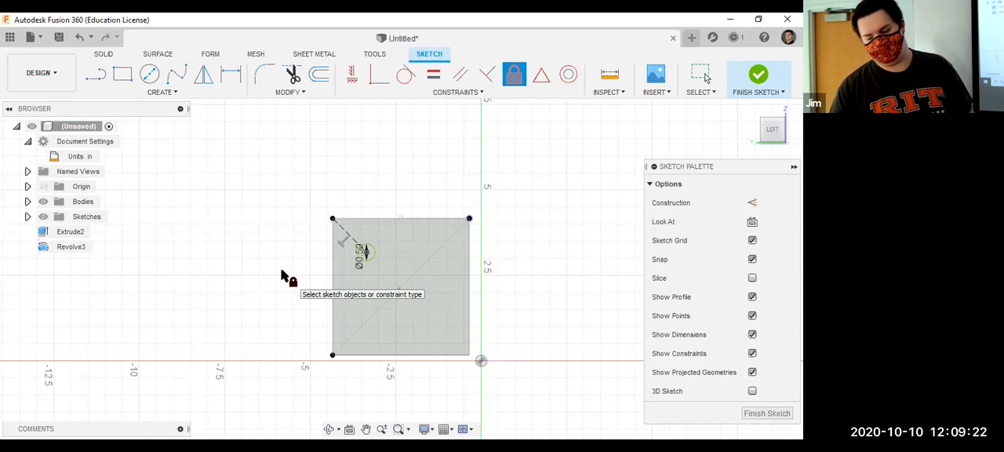
pyautogui.press('Escape')
pyautogui.click(355, 235)
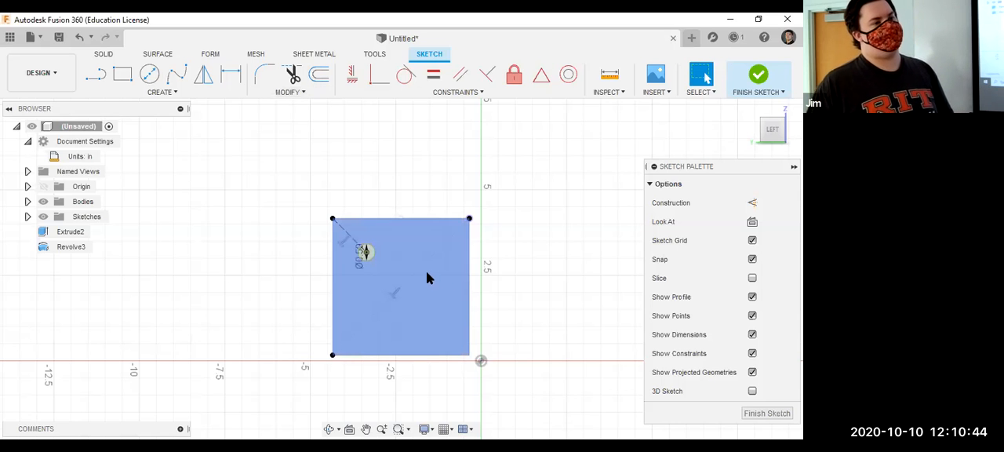
pyautogui.click(392, 289)
pyautogui.press('Delete')
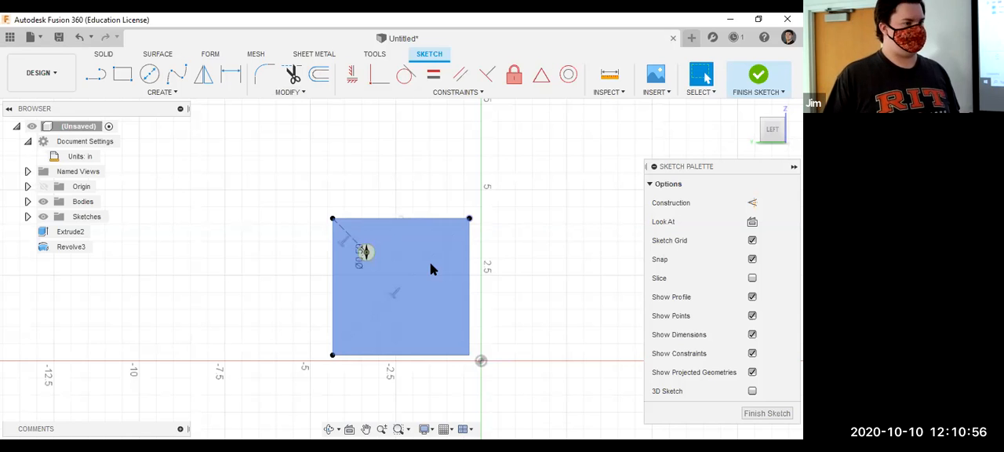
# Mirror the circle across the long diagonal construction line.
pyautogui.click(207, 83)
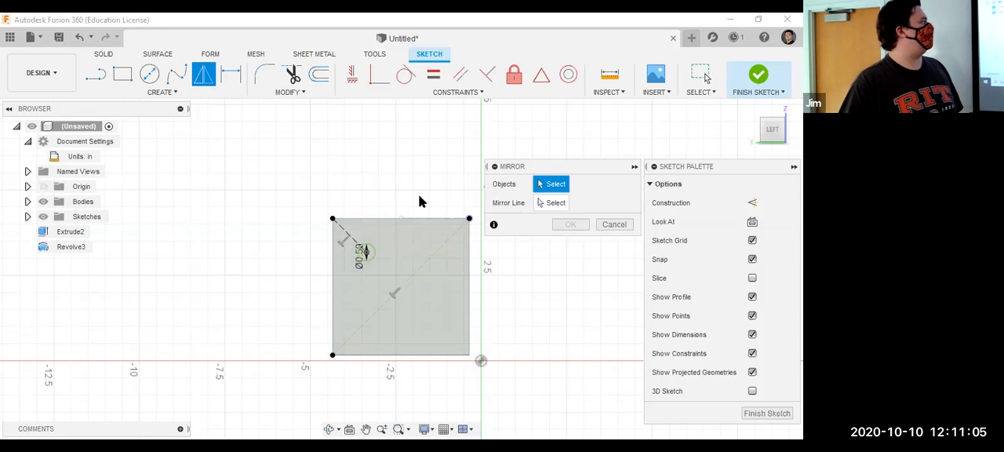
pyautogui.click(375, 251)
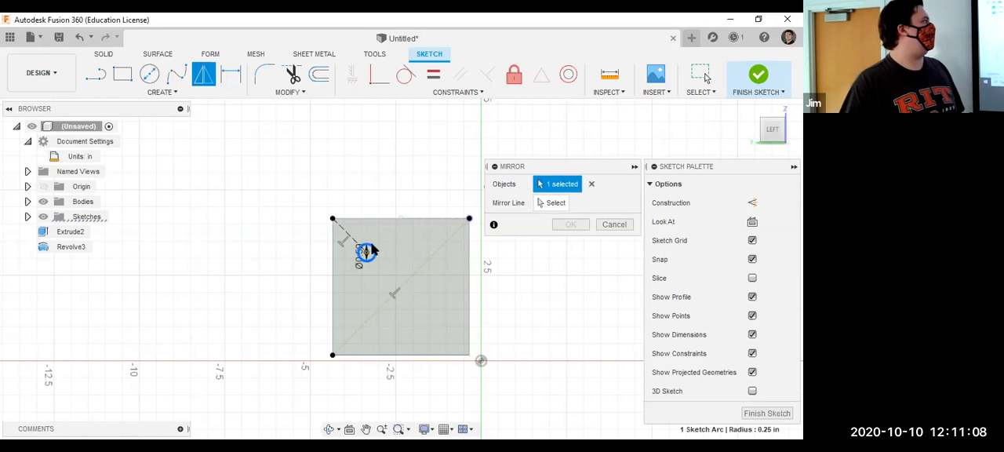
pyautogui.click(554, 203)
pyautogui.click(433, 256)
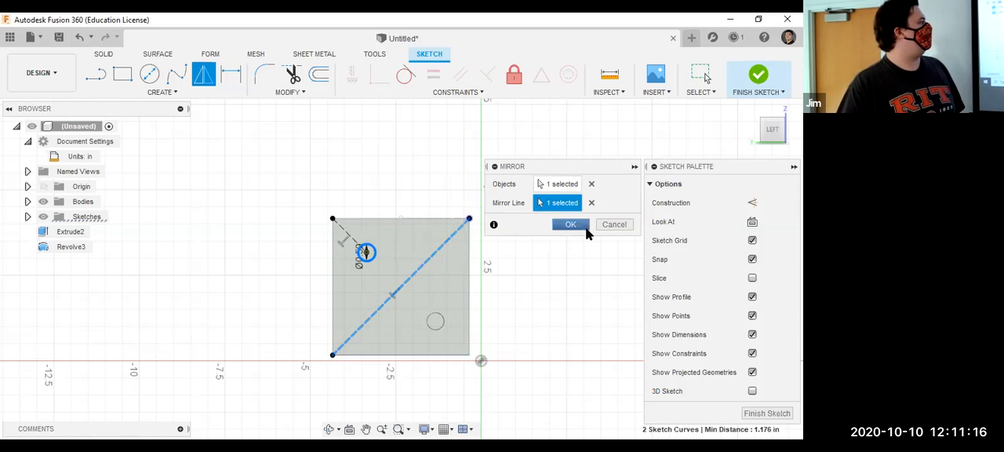
pyautogui.click(585, 227)
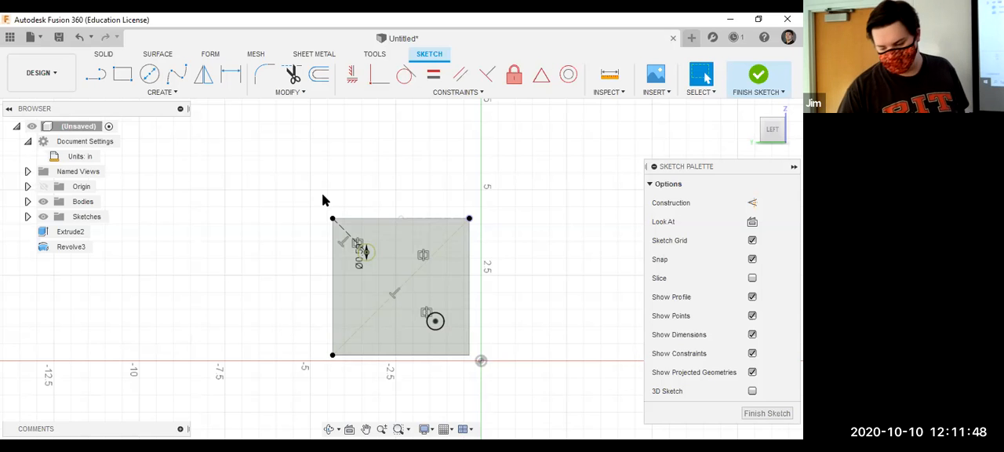
# Preview cutting both circles 0.50 in into the box with Extrude, and cancel the command.
pyautogui.click(110, 54)
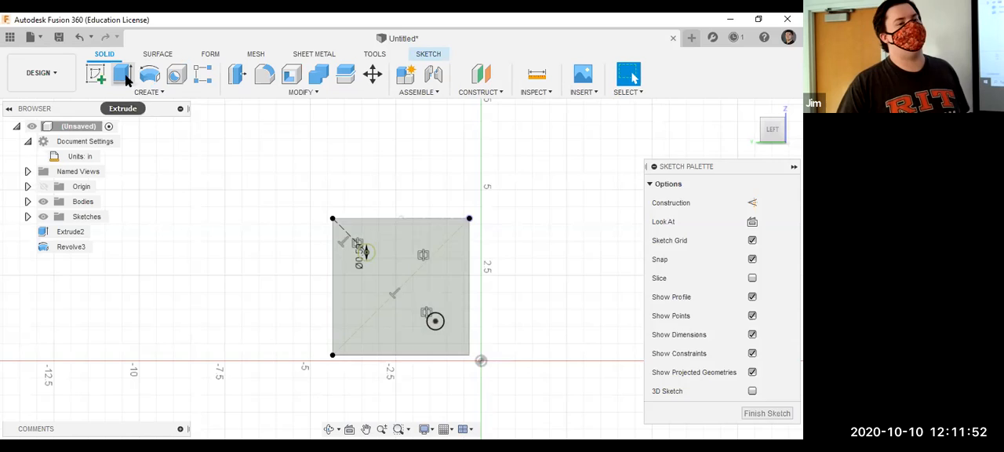
pyautogui.click(124, 76)
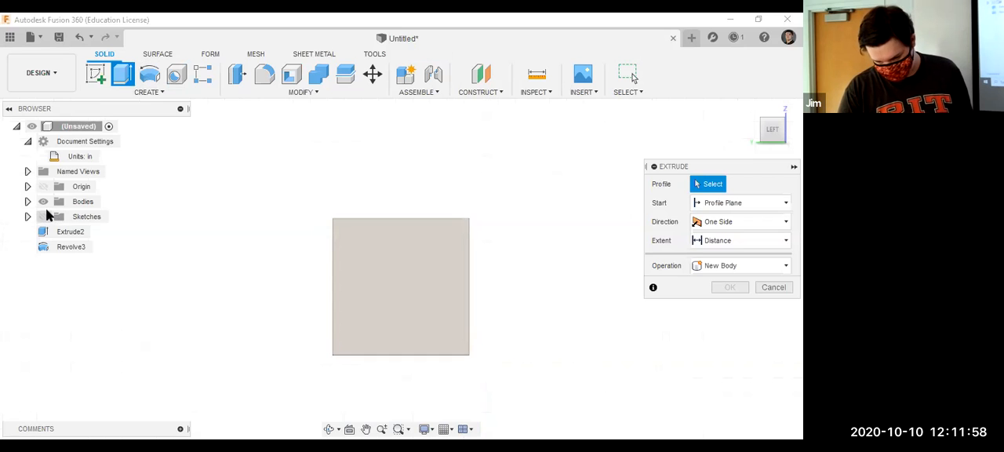
pyautogui.click(427, 306)
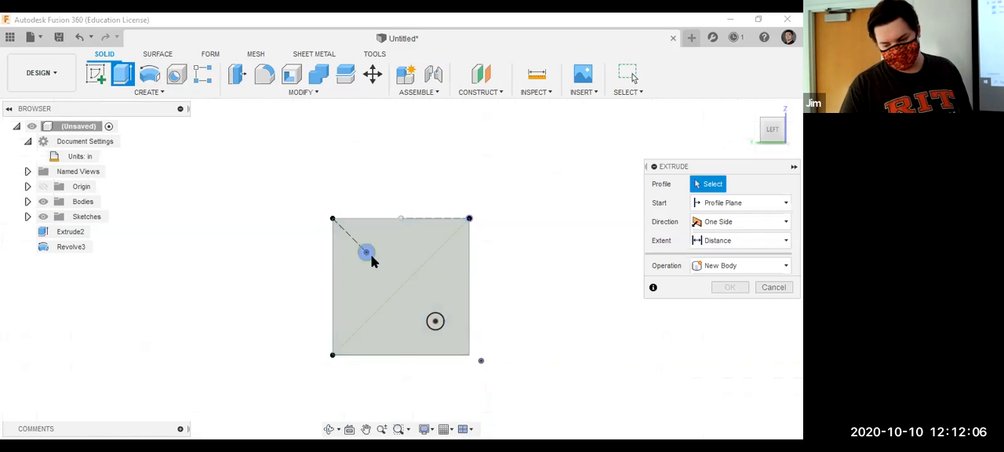
pyautogui.click(436, 322)
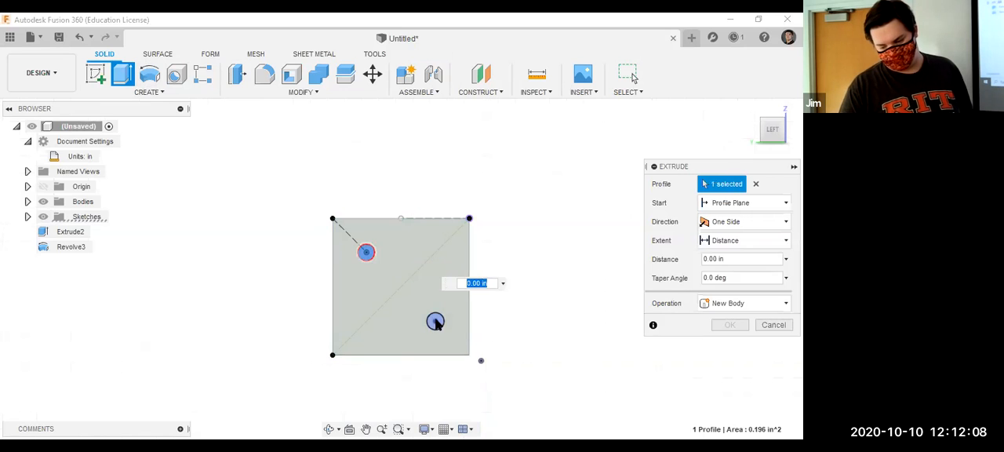
pyautogui.click(366, 251)
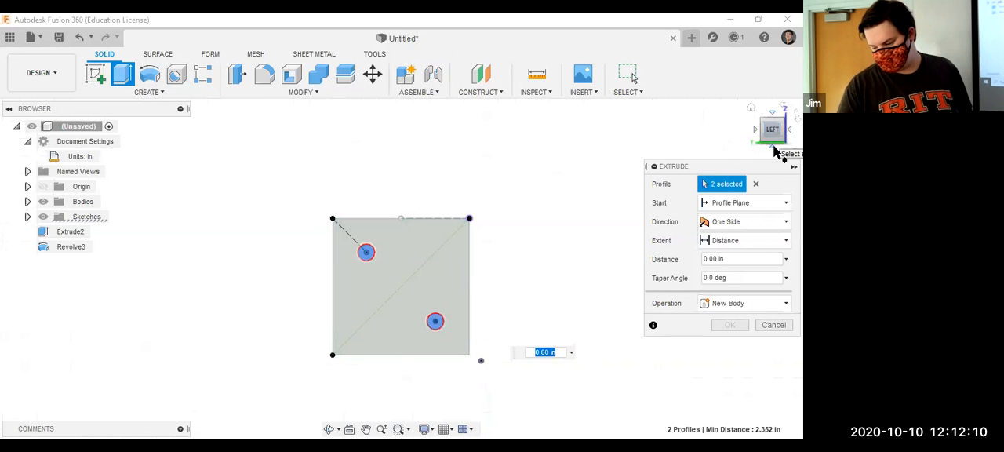
pyautogui.click(779, 135)
pyautogui.moveTo(430, 268); pyautogui.dragTo(446, 294)
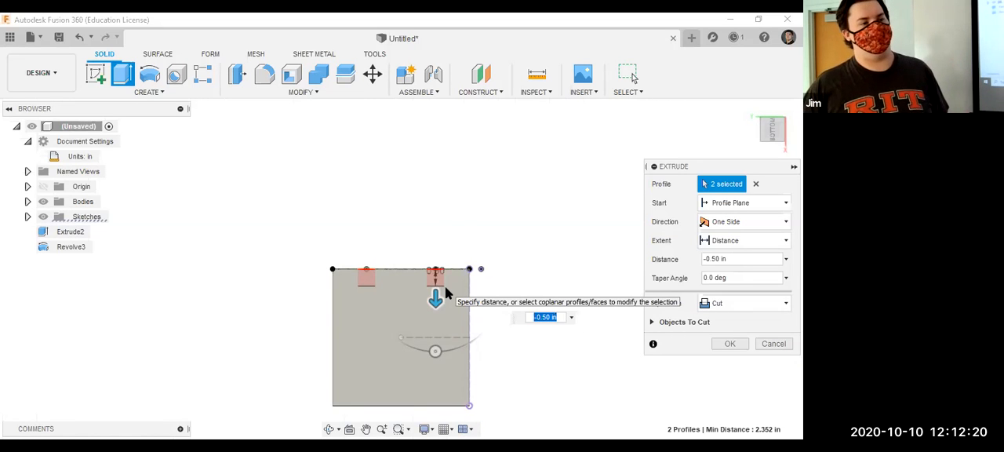
pyautogui.click(776, 127)
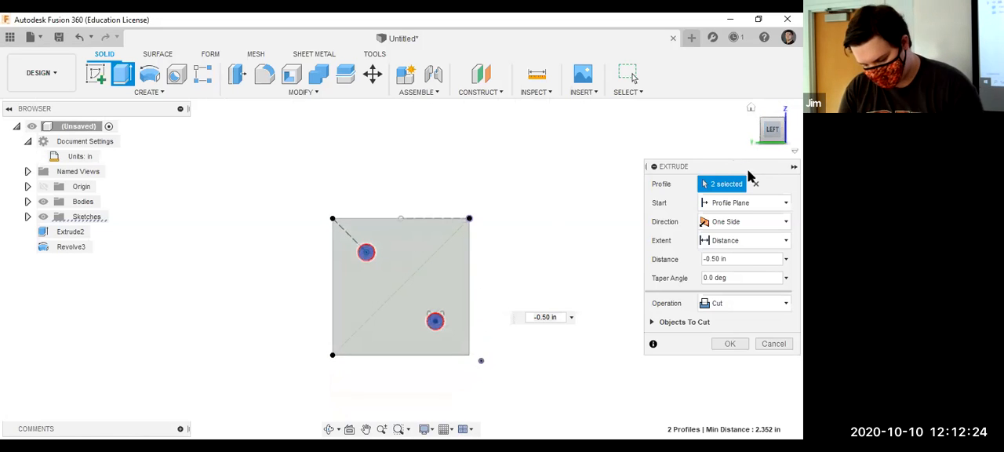
pyautogui.click(756, 183)
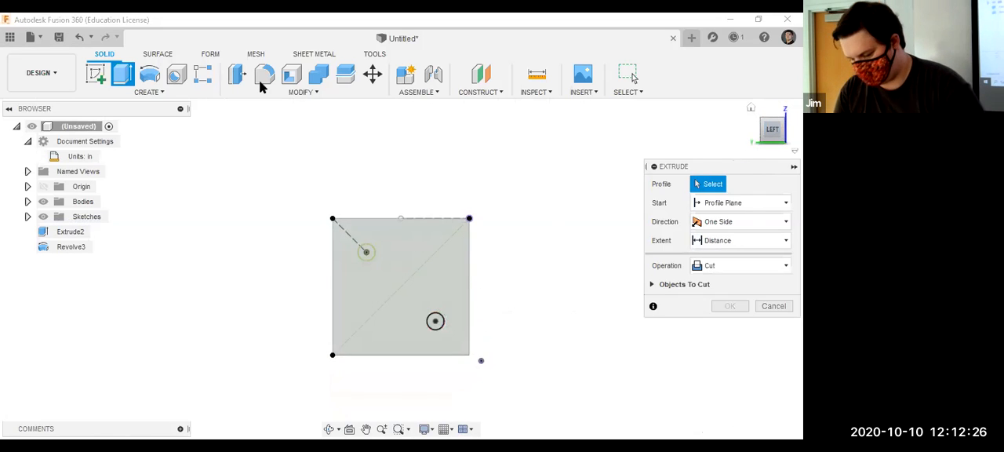
pyautogui.press('Escape')
# Restart Extrude, select the box's entire side face as the profile, and clear that selection.
pyautogui.click(105, 54)
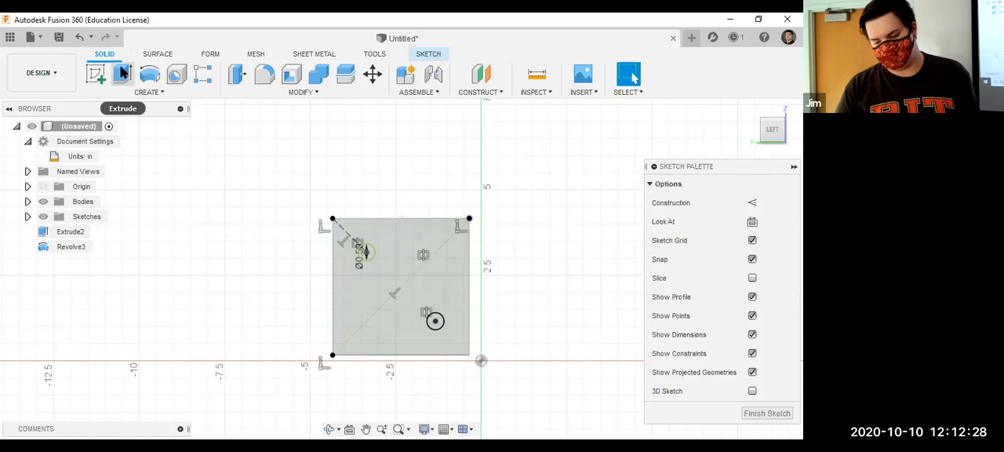
pyautogui.click(123, 72)
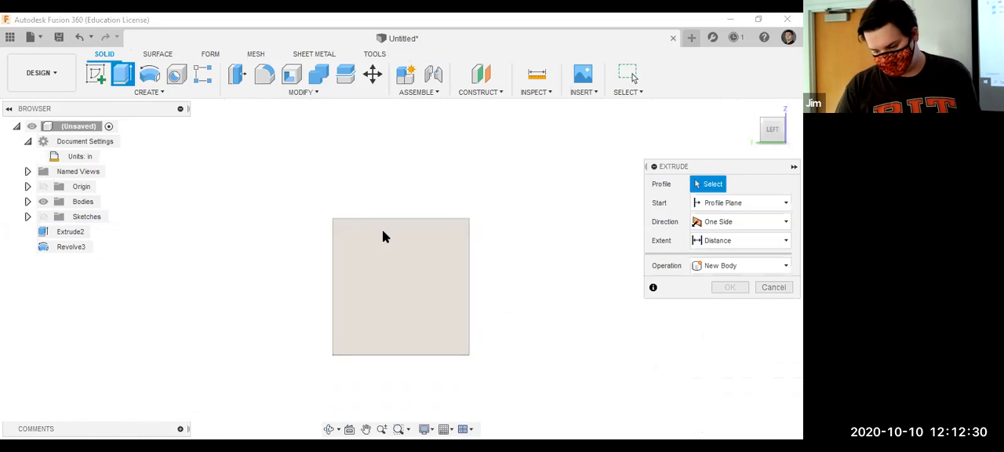
pyautogui.click(408, 225)
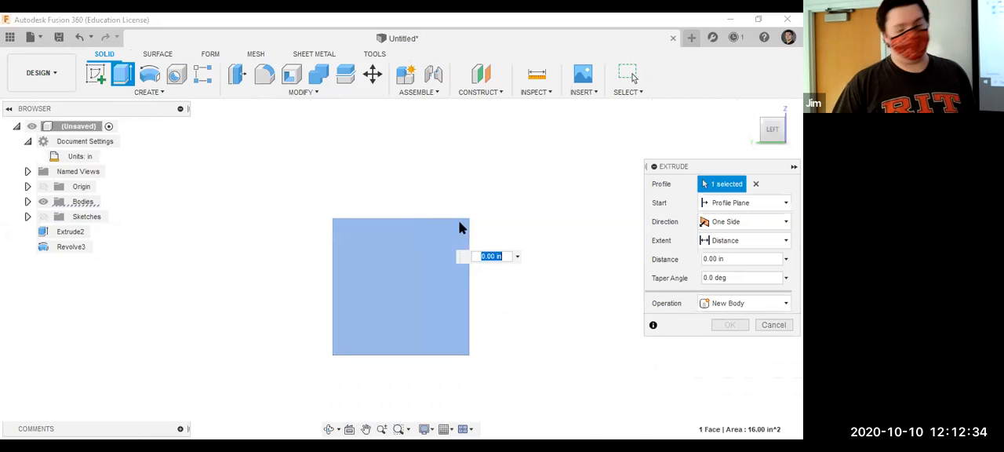
pyautogui.click(755, 185)
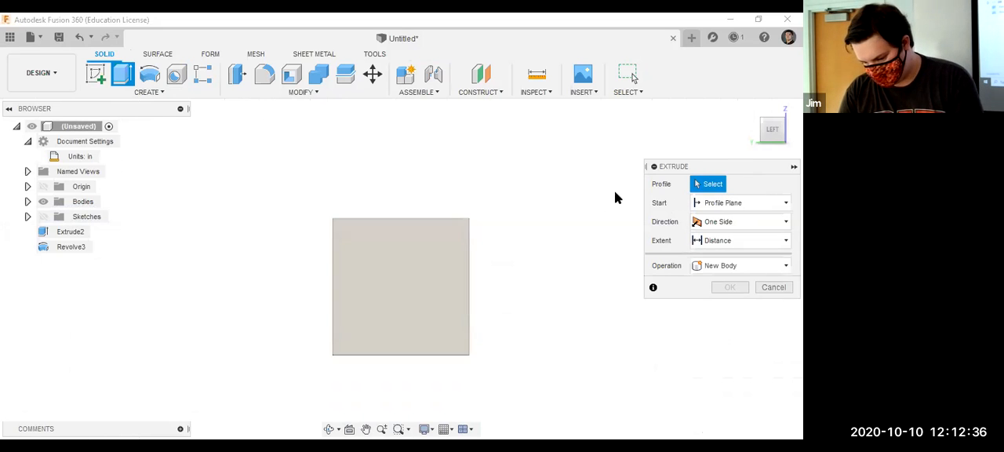
# Toggle the sketches' visibility during Extrude, leave them shown, and cancel the command.
pyautogui.click(43, 217)
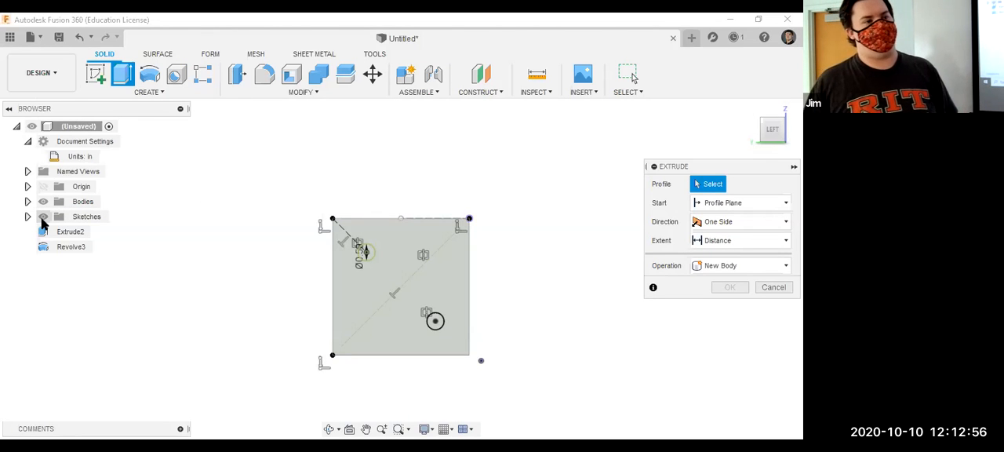
pyautogui.click(43, 222)
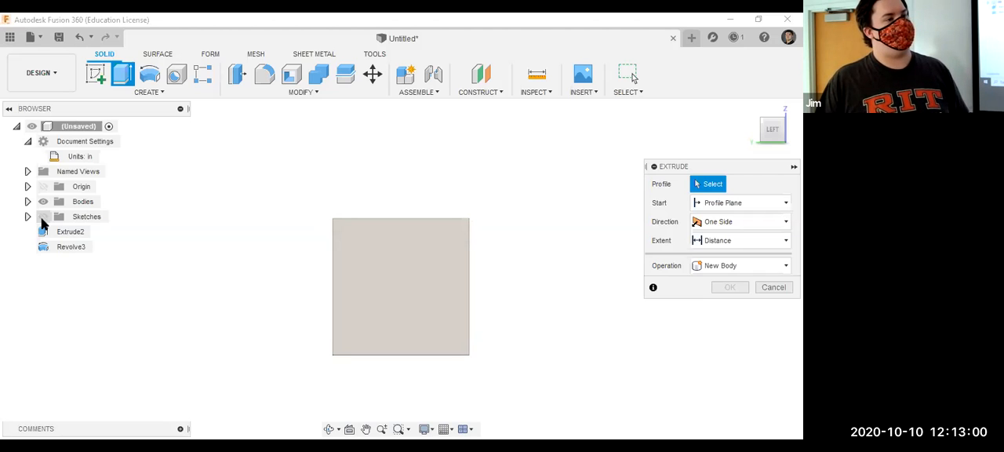
pyautogui.click(43, 222)
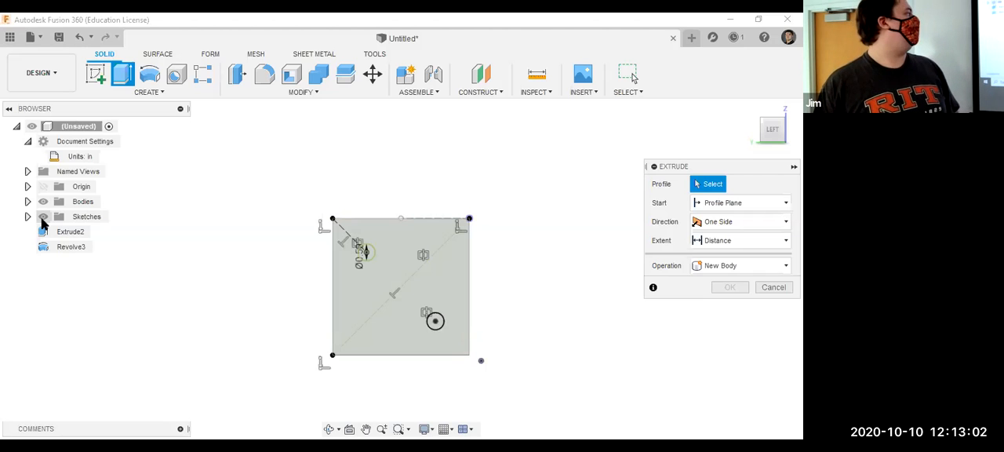
pyautogui.scroll(1, 394, 287)
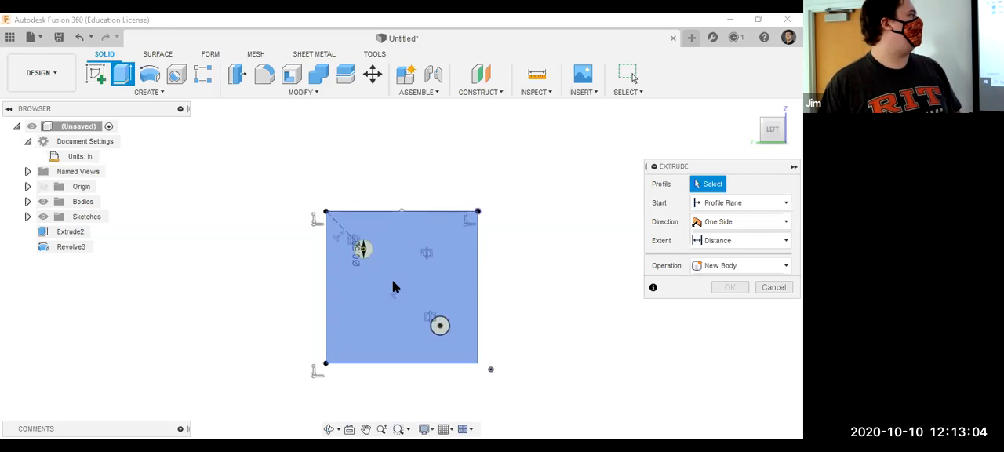
pyautogui.scroll(2, 394, 287)
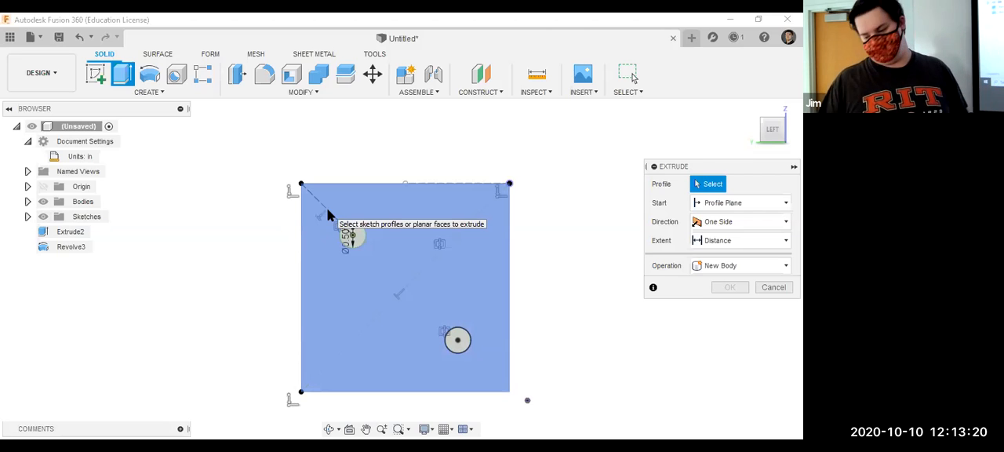
pyautogui.press('Escape')
# Switch the original circle near the upper left corner to construction geometry and back to regular geometry.
pyautogui.doubleClick(329, 217)
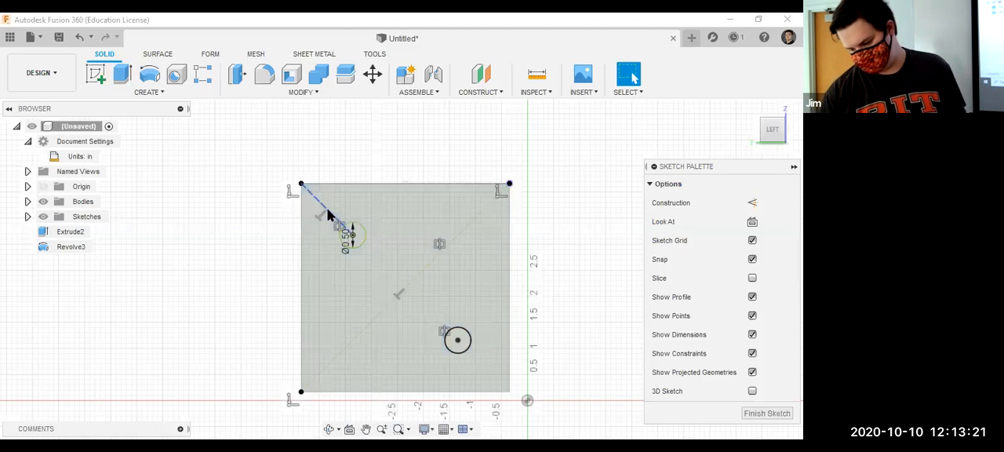
pyautogui.click(362, 237)
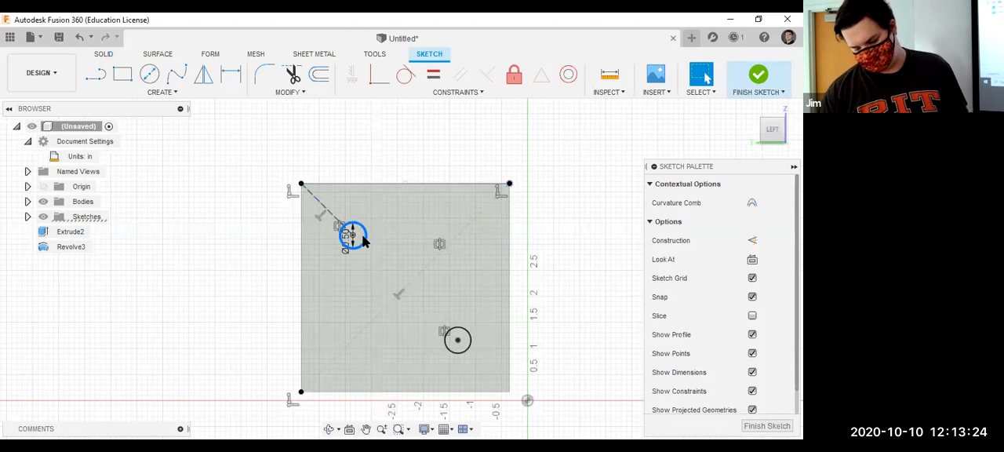
pyautogui.press('x')
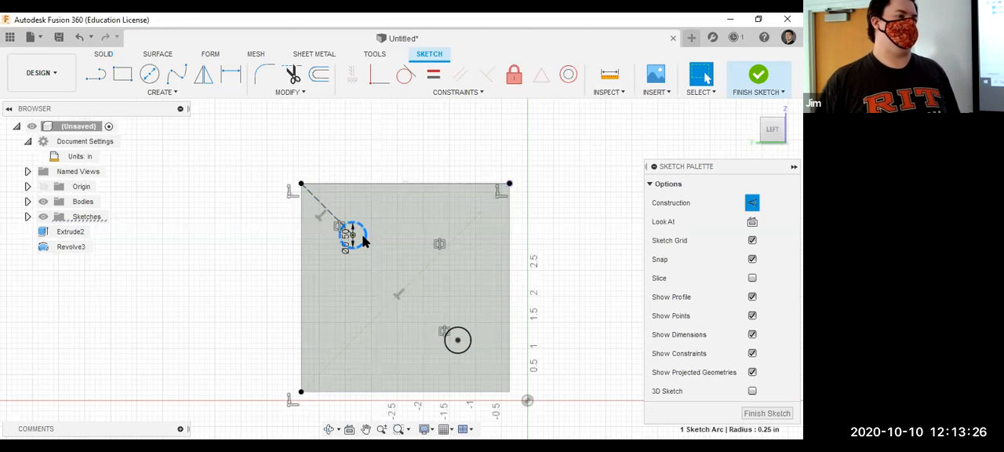
pyautogui.press('x')
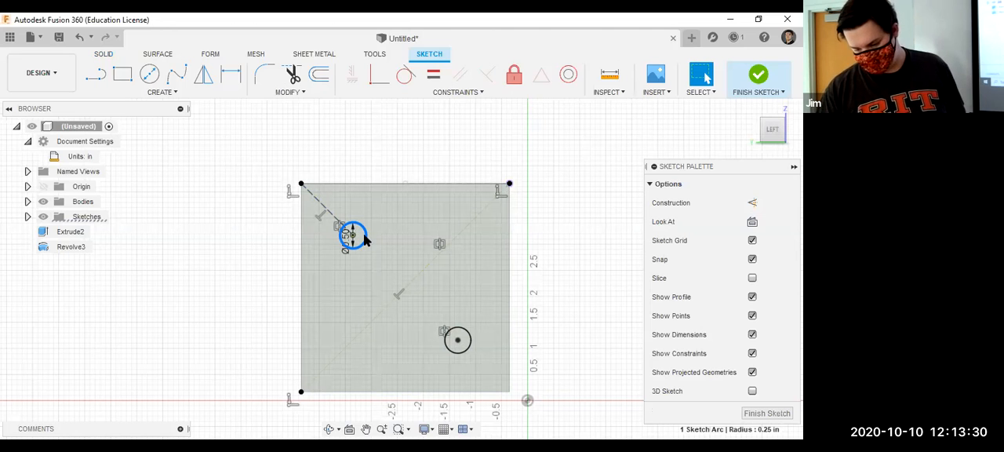
# Toggle the 0.50 in diameter circle to construction geometry once more and restore it to regular geometry.
pyautogui.scroll(5, 363, 240)
pyautogui.press('x')
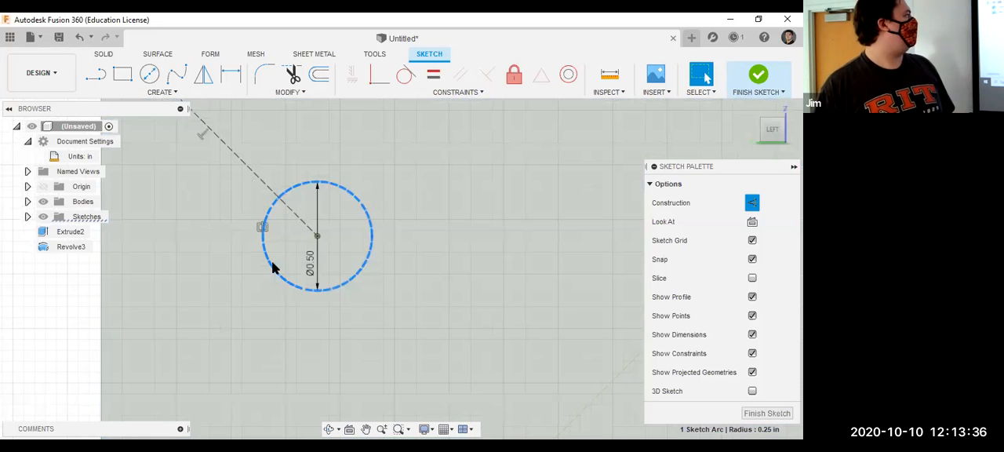
pyautogui.click(271, 262)
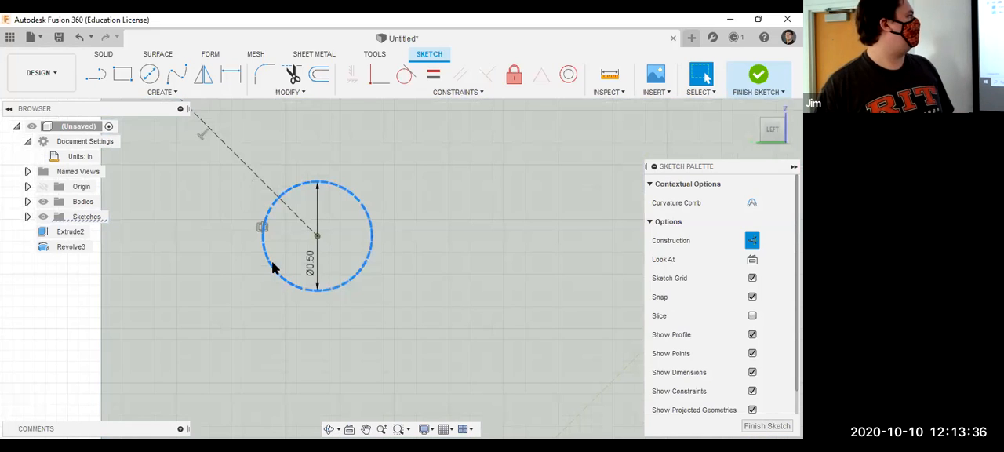
pyautogui.press('x')
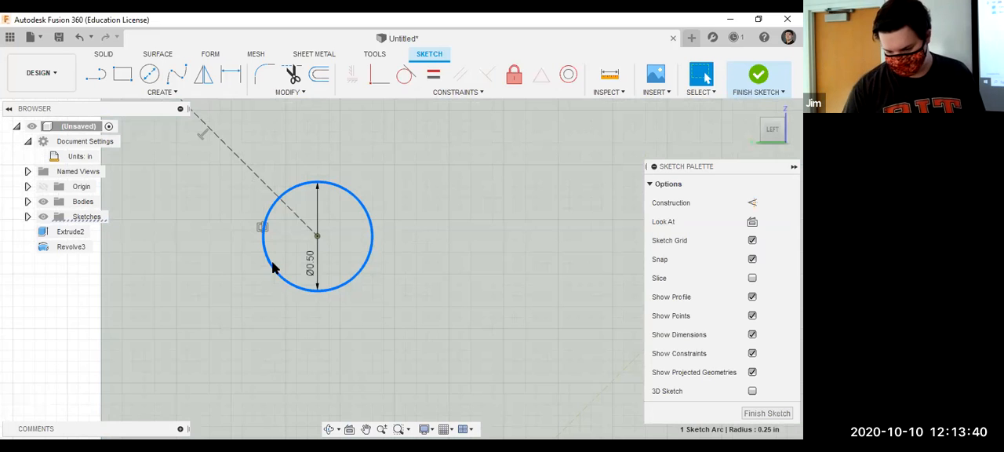
pyautogui.scroll(-5, 272, 267)
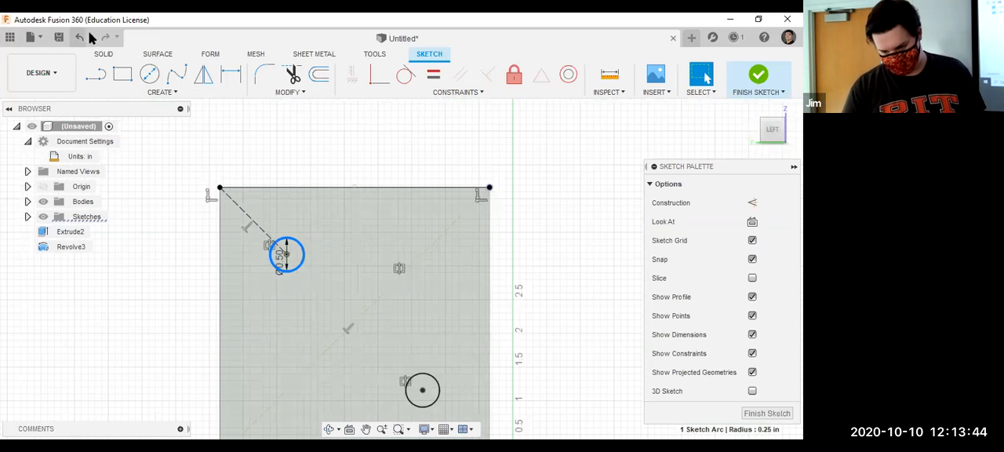
# Show the sketches during Extrude, select both circles as profiles, and cut them into the box at a distance of -0.5 in.
pyautogui.click(104, 54)
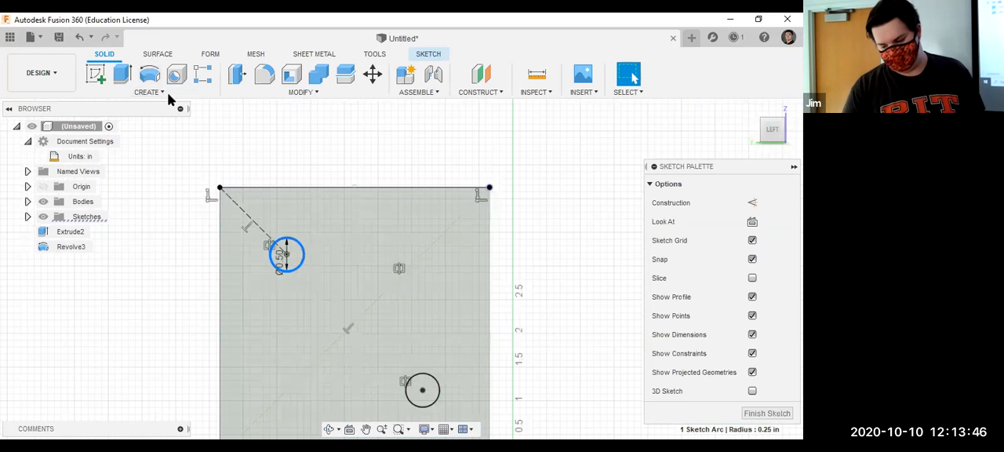
pyautogui.click(122, 74)
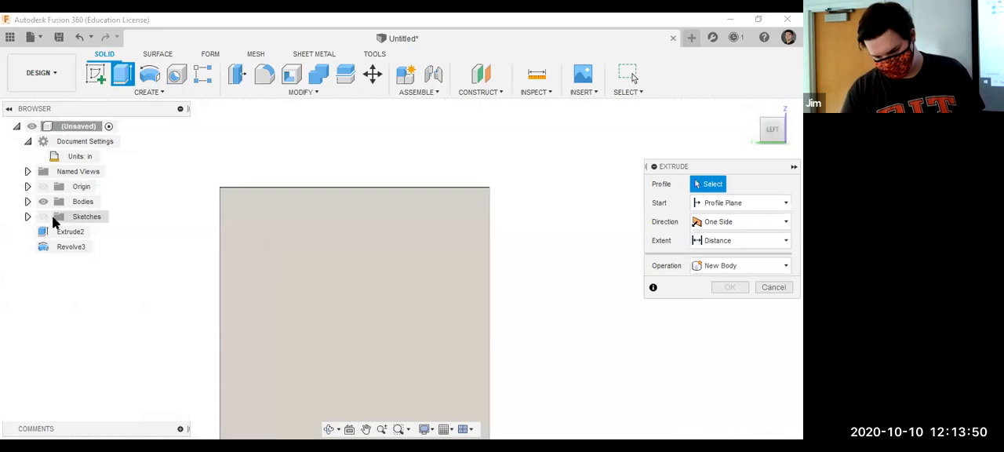
pyautogui.click(43, 217)
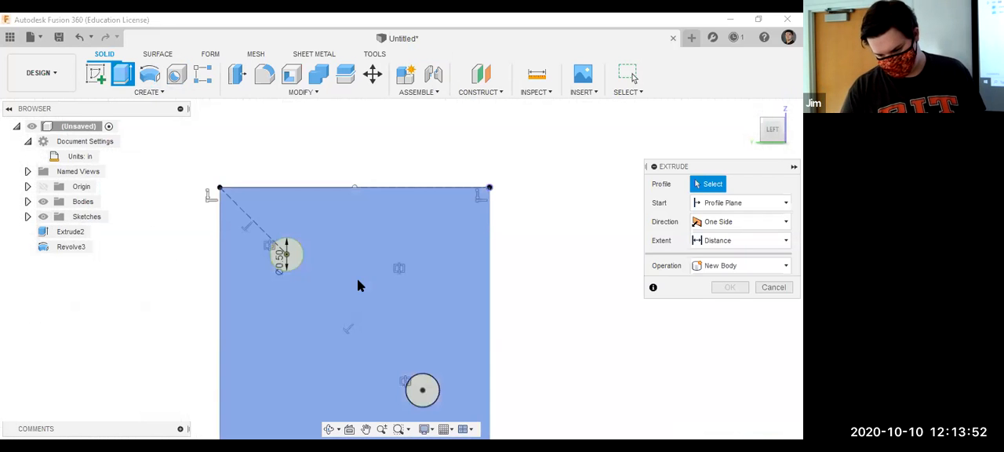
pyautogui.click(292, 252)
pyautogui.click(424, 403)
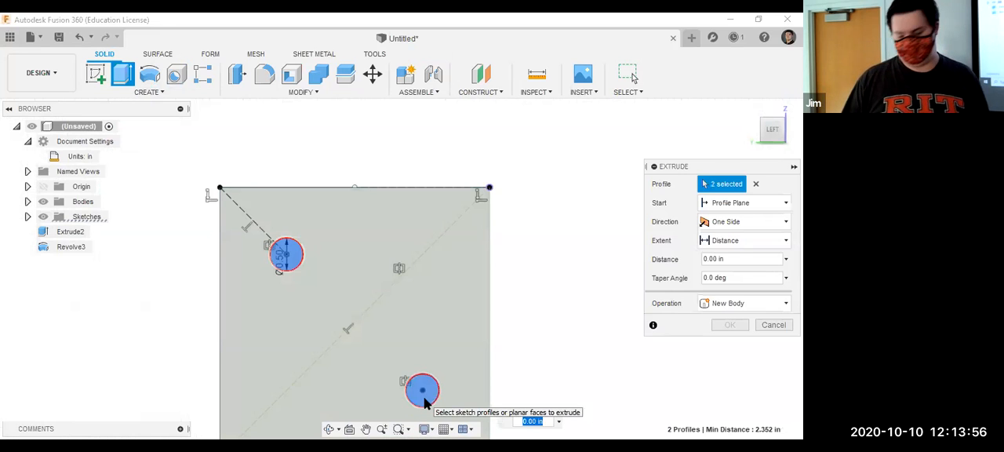
pyautogui.write('-.5')
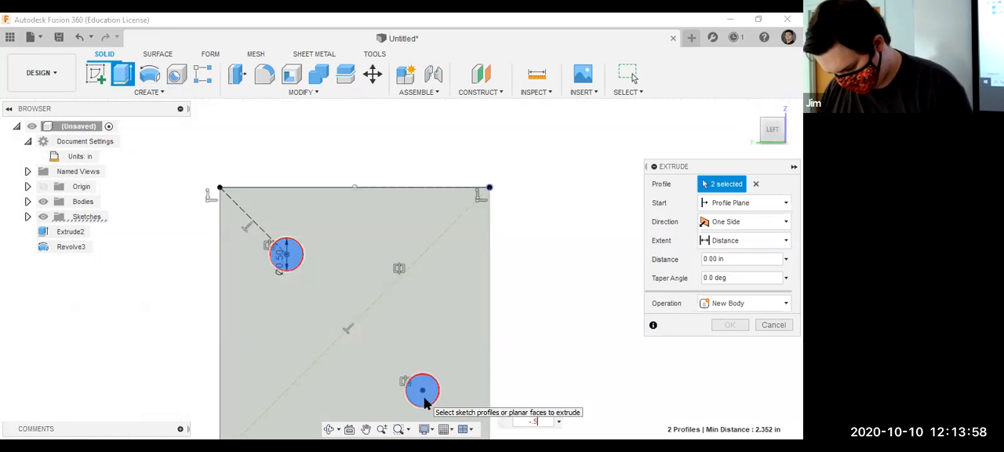
pyautogui.press('Return')
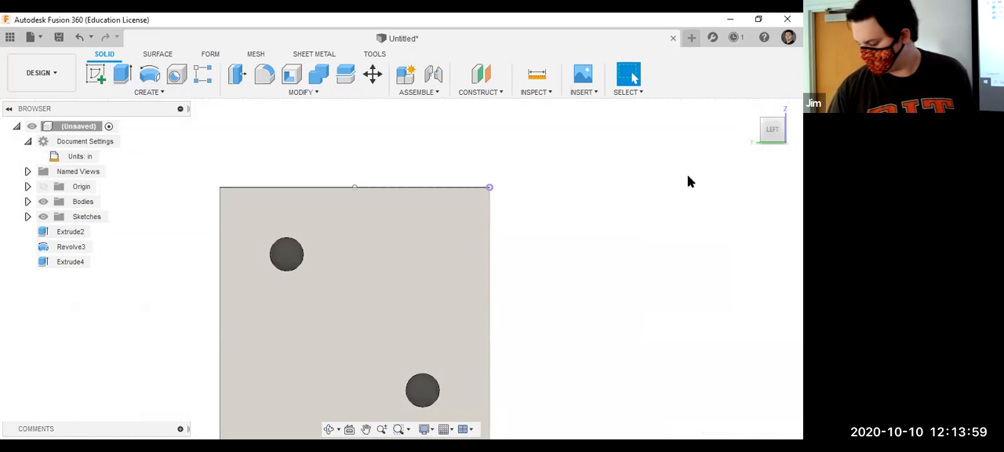
# Start a constant-radius fillet on the upper and right edges of the face with the holes, with a radius of about 0.65 in.
pyautogui.click(770, 142)
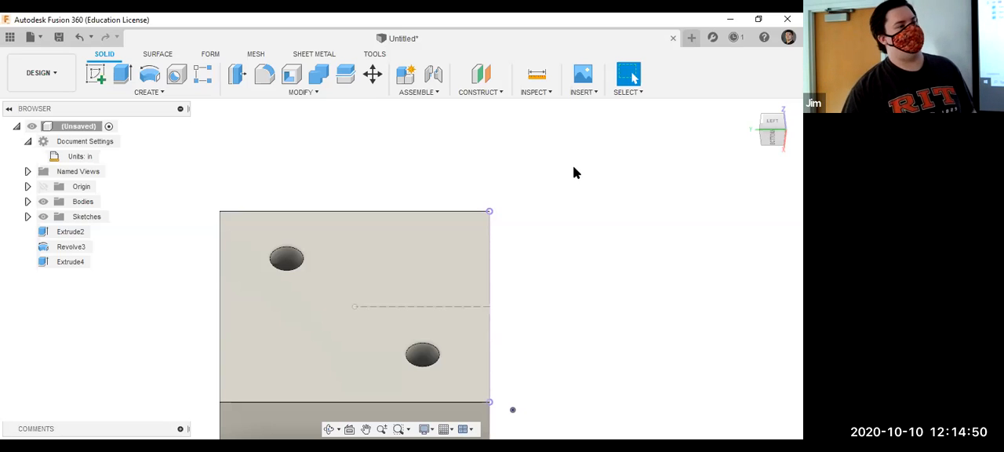
pyautogui.click(263, 94)
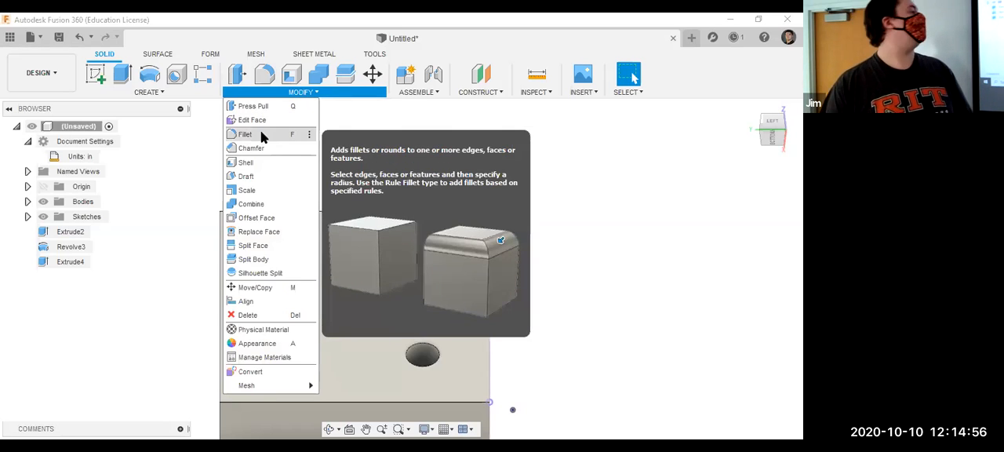
pyautogui.click(245, 134)
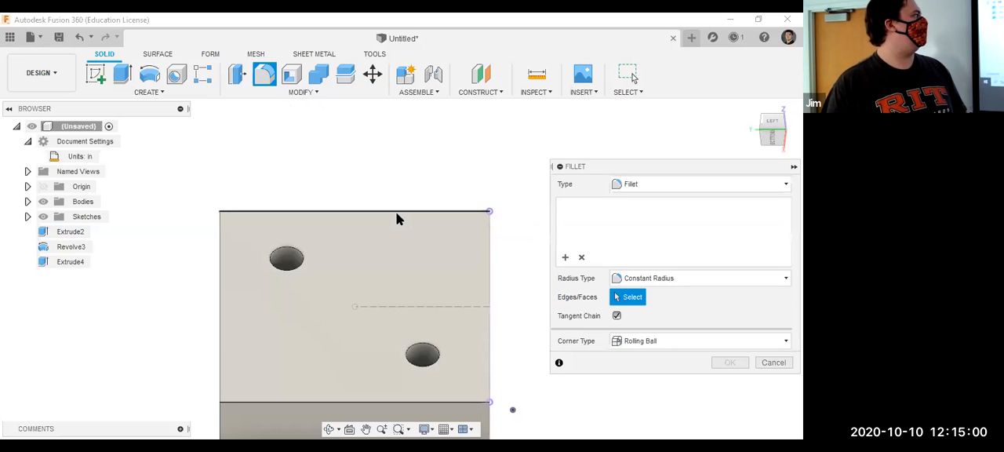
pyautogui.click(396, 219)
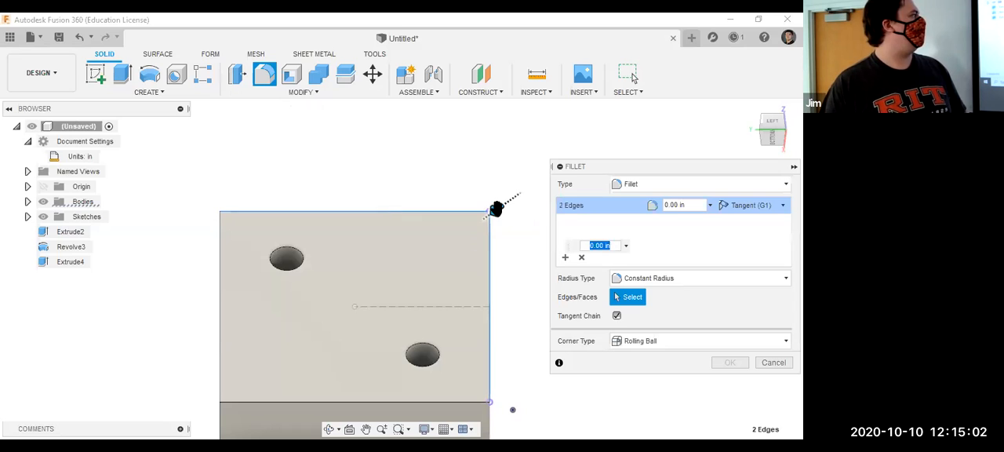
pyautogui.moveTo(495, 208); pyautogui.dragTo(527, 279)
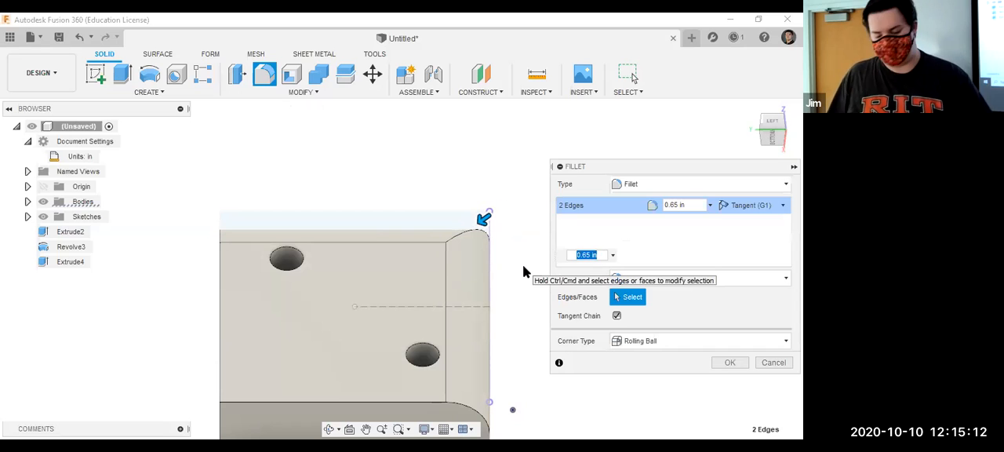
# Add the face's left and lower edges and the upper-left hole's rim to the fillet, and apply it with a 0.12 in radius.
pyautogui.press('ctrl')
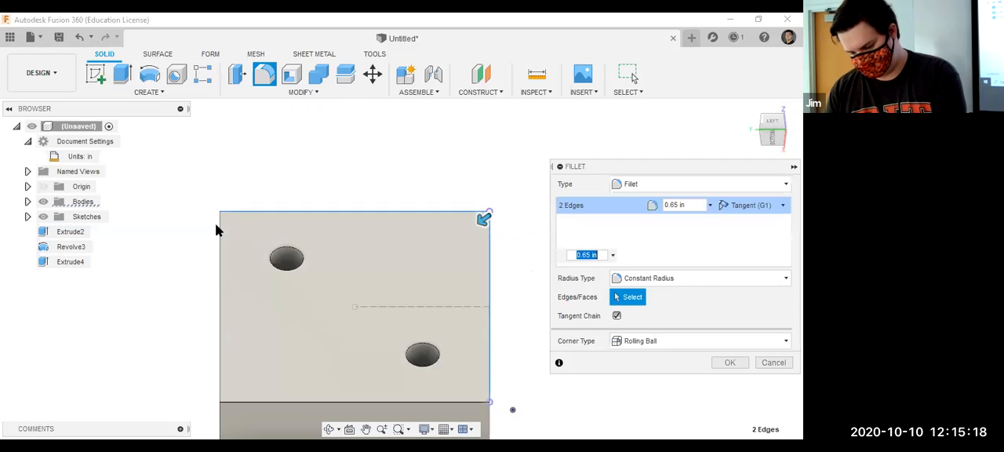
pyautogui.click(218, 227)
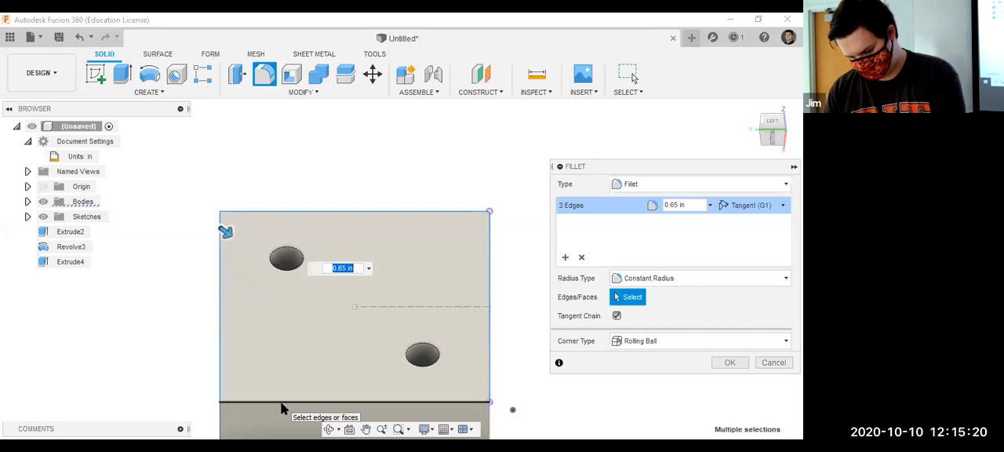
pyautogui.click(281, 403)
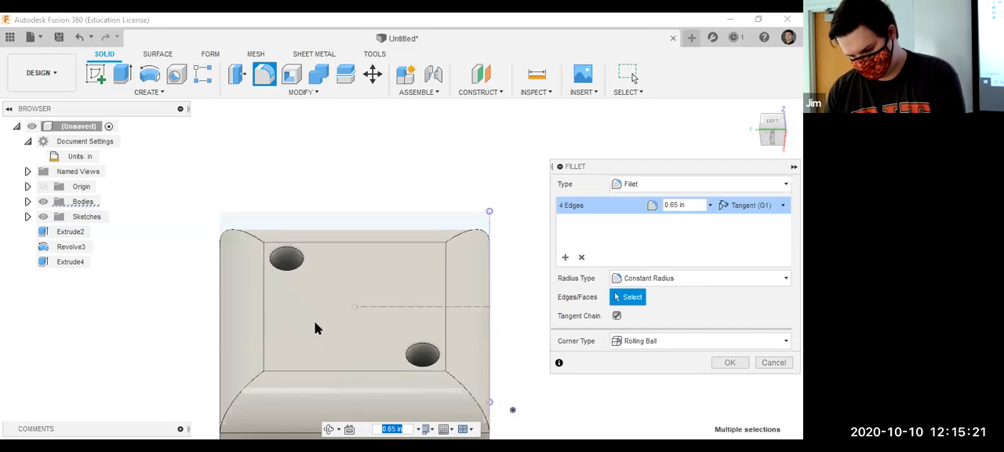
pyautogui.click(299, 255)
pyautogui.write('1.3')
pyautogui.moveTo(307, 251); pyautogui.dragTo(295, 249)
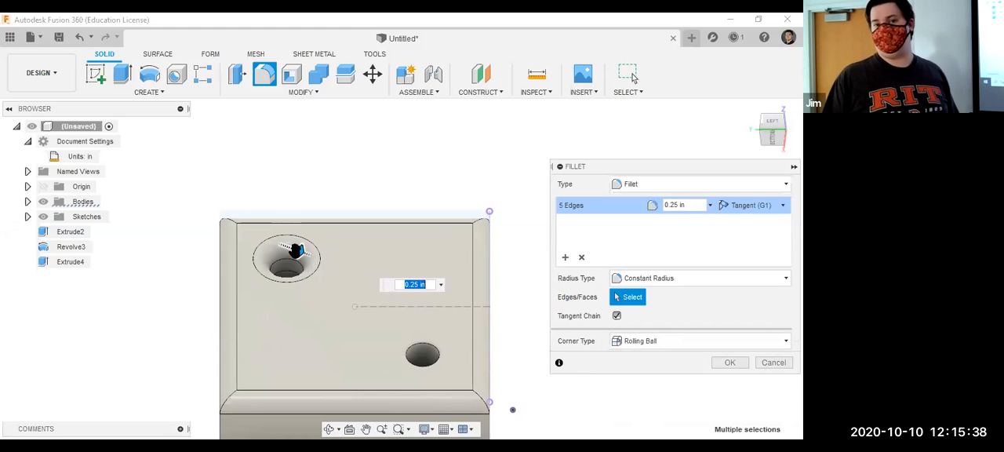
pyautogui.press('BackSpace')
pyautogui.write('.12')
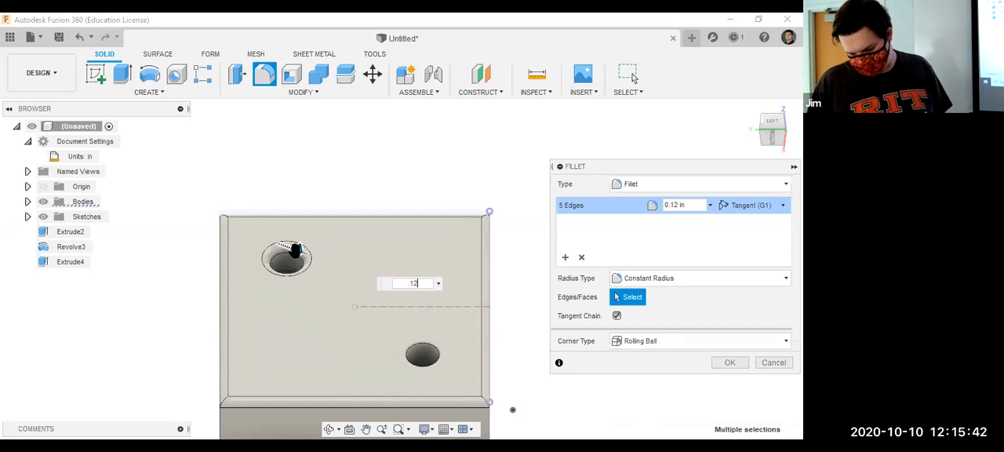
pyautogui.press('Return')
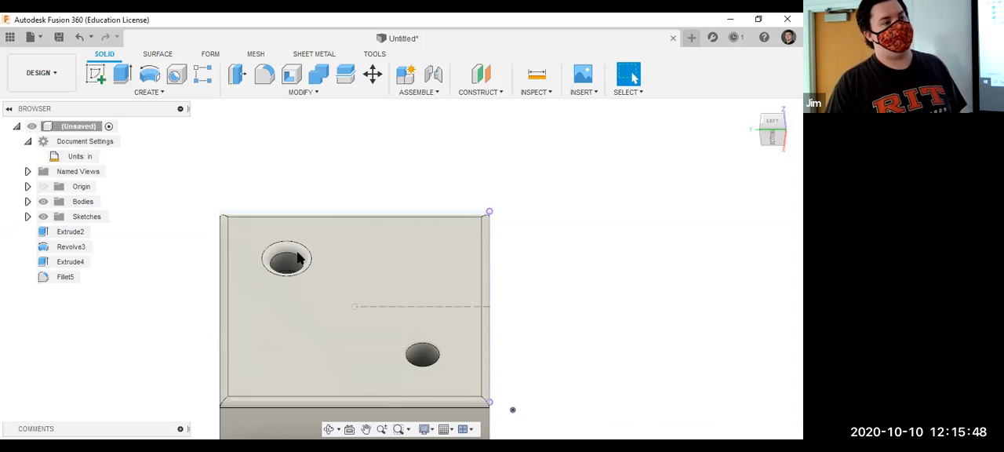
pyautogui.click(326, 97)
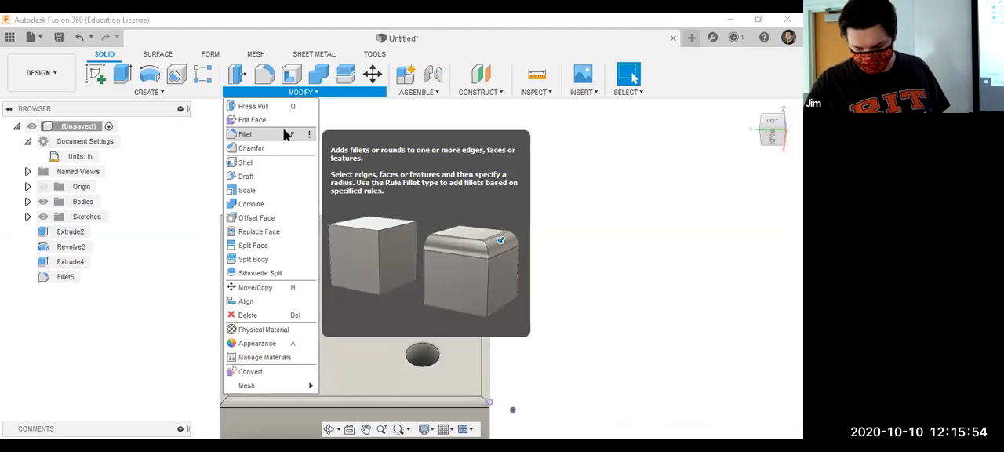
pyautogui.click(285, 134)
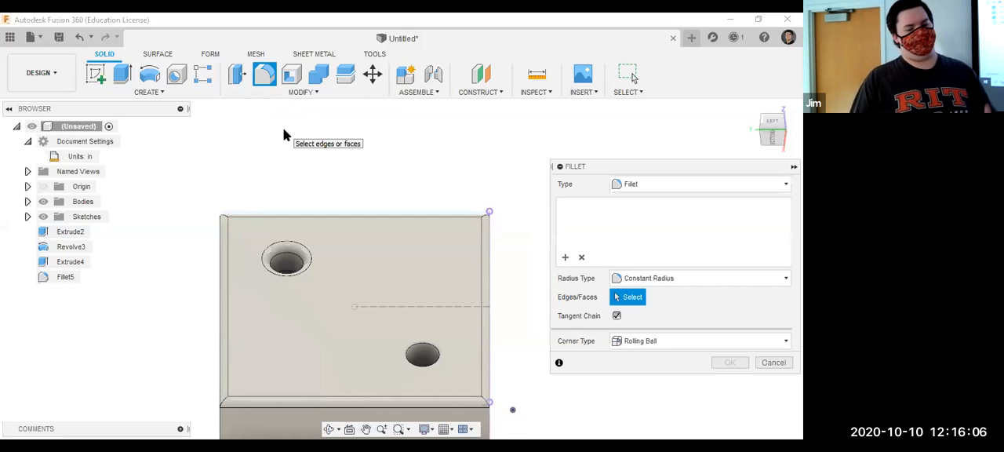
pyautogui.press('Escape')
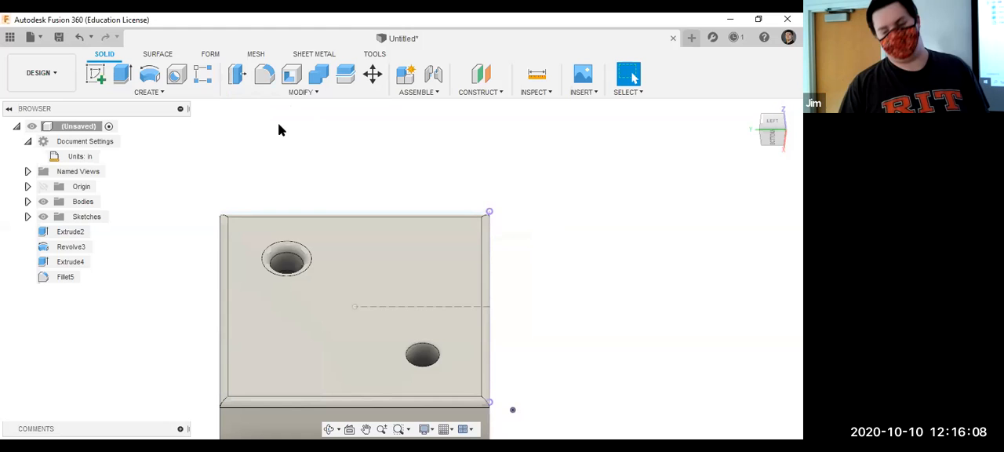
# Preview a 0.20 in equal-distance chamfer on the lower-right hole's rim, and cancel the command.
pyautogui.click(277, 95)
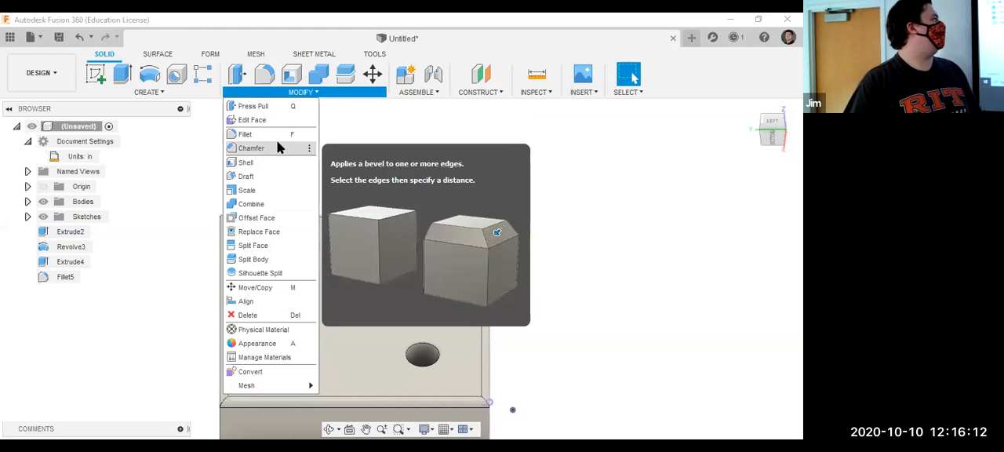
pyautogui.click(278, 149)
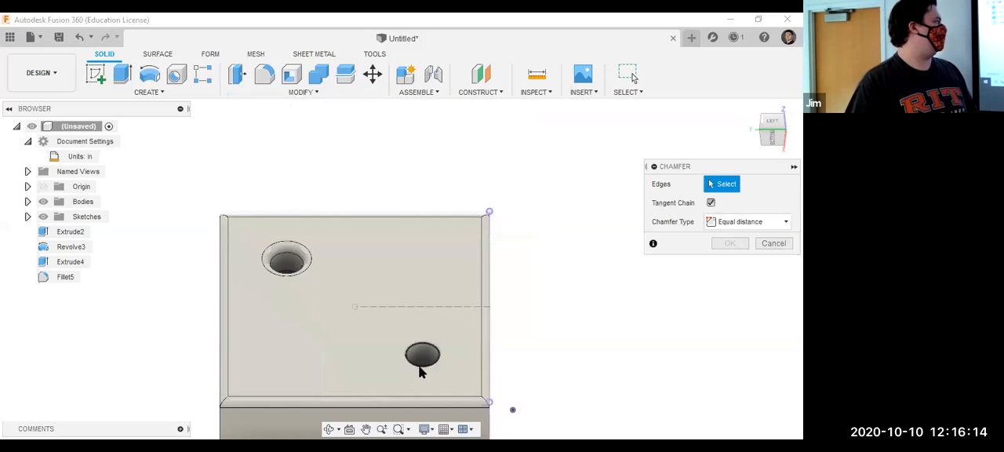
pyautogui.click(420, 368)
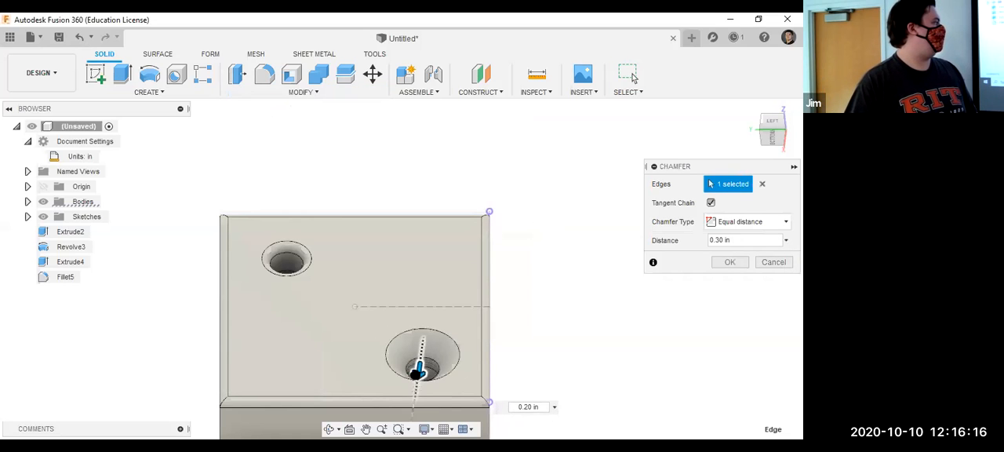
pyautogui.moveTo(416, 375); pyautogui.dragTo(421, 374)
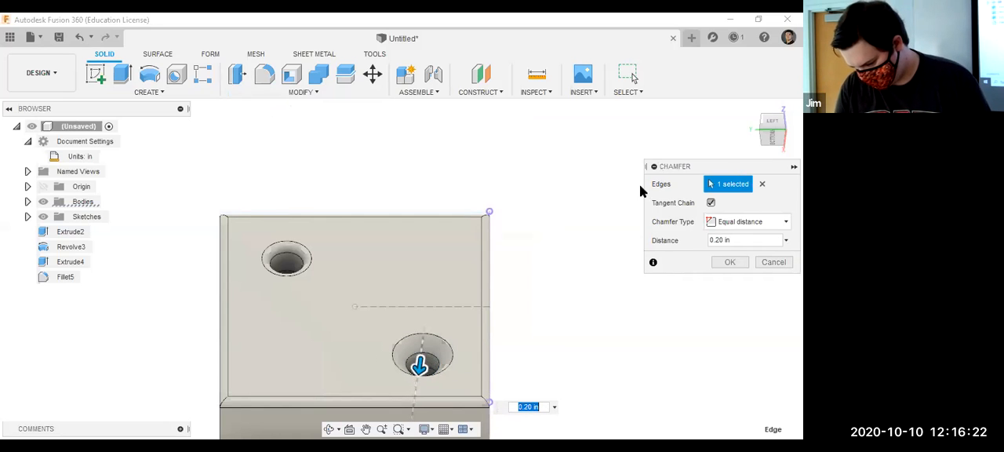
pyautogui.press('Escape')
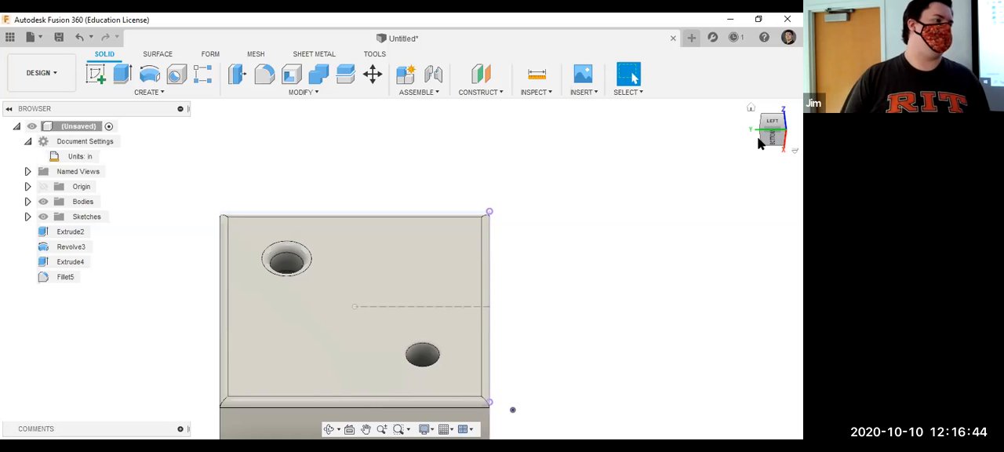
pyautogui.scroll(2, 717, 109)
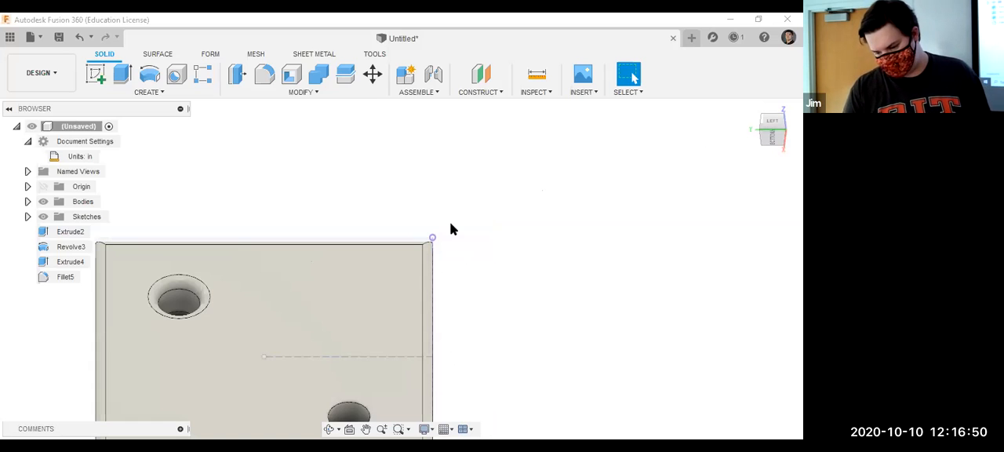
pyautogui.scroll(-2, 451, 228)
pyautogui.scroll(-1, 450, 227)
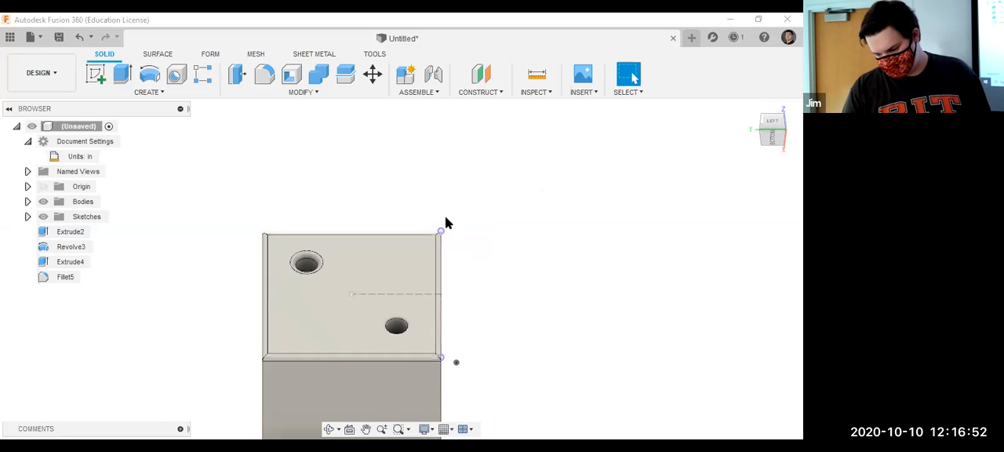